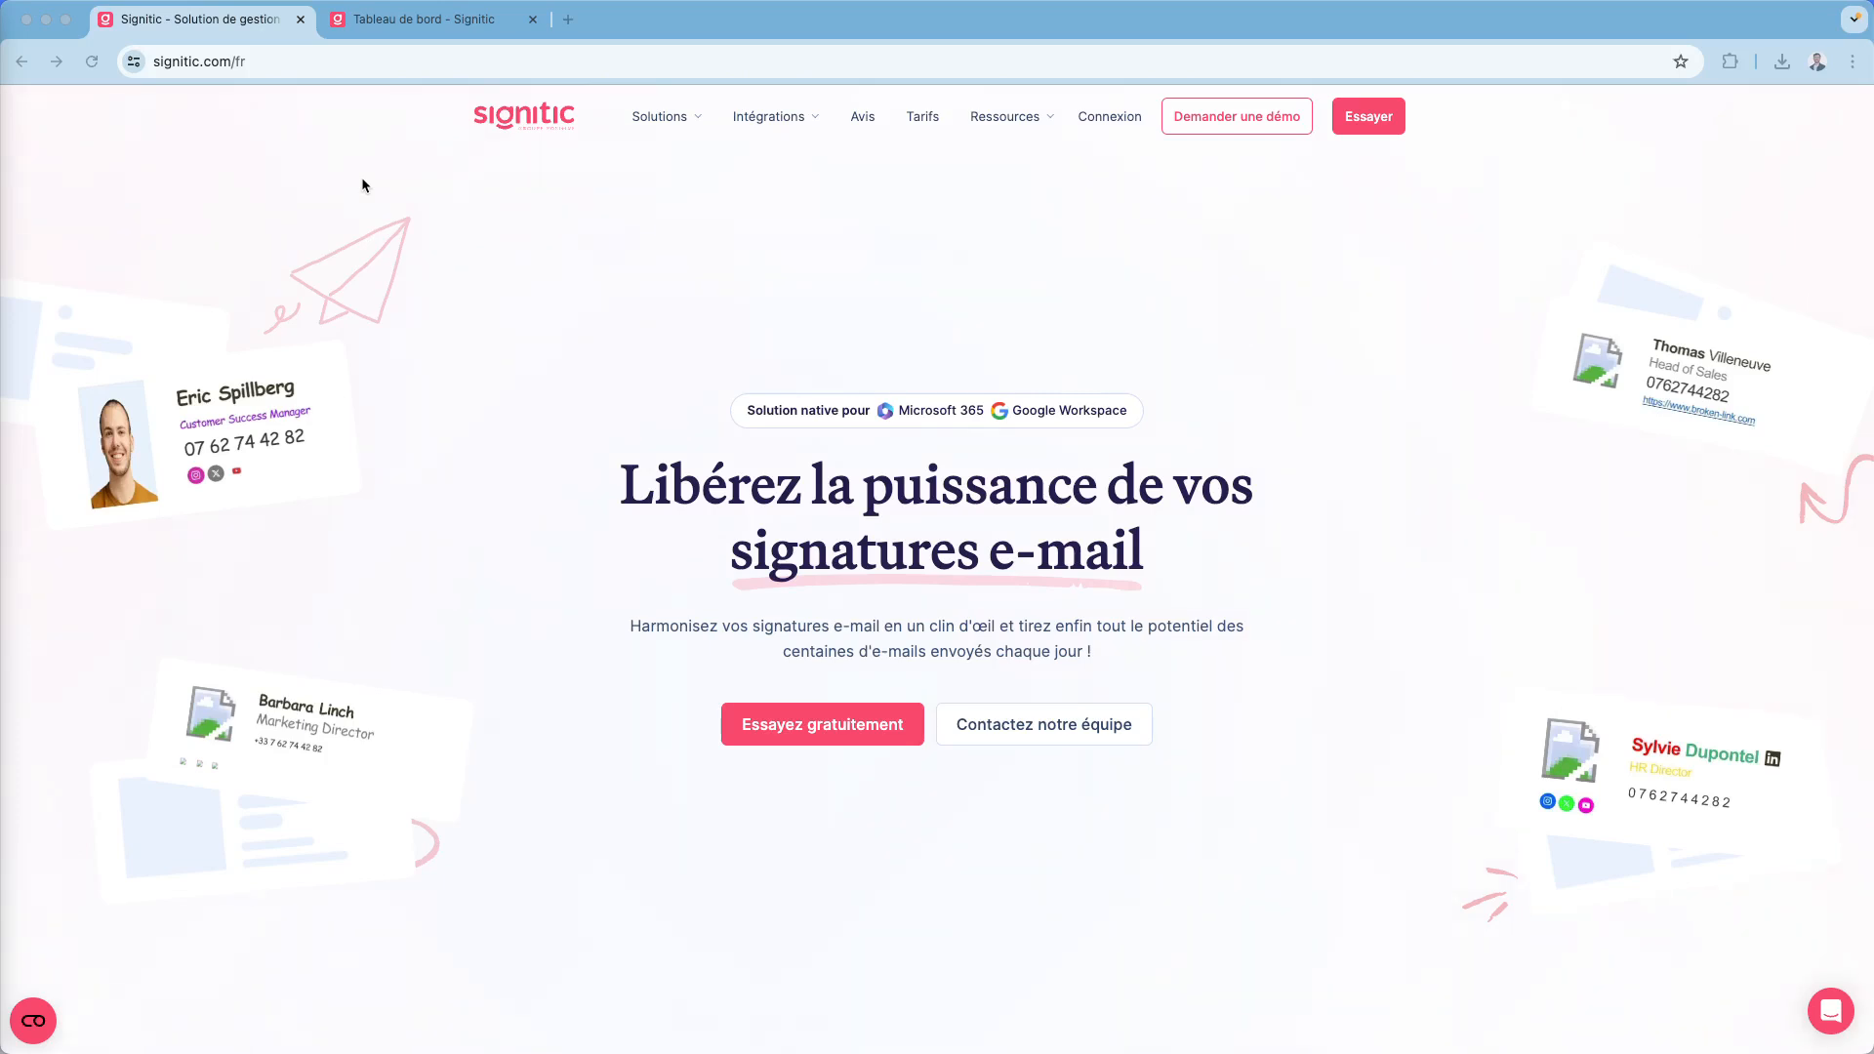
- Switch to the Signitic dashboard, expand the step-by-step onboarding guide and review the notifications, statistics and campaign calendar
left_click(426, 24)
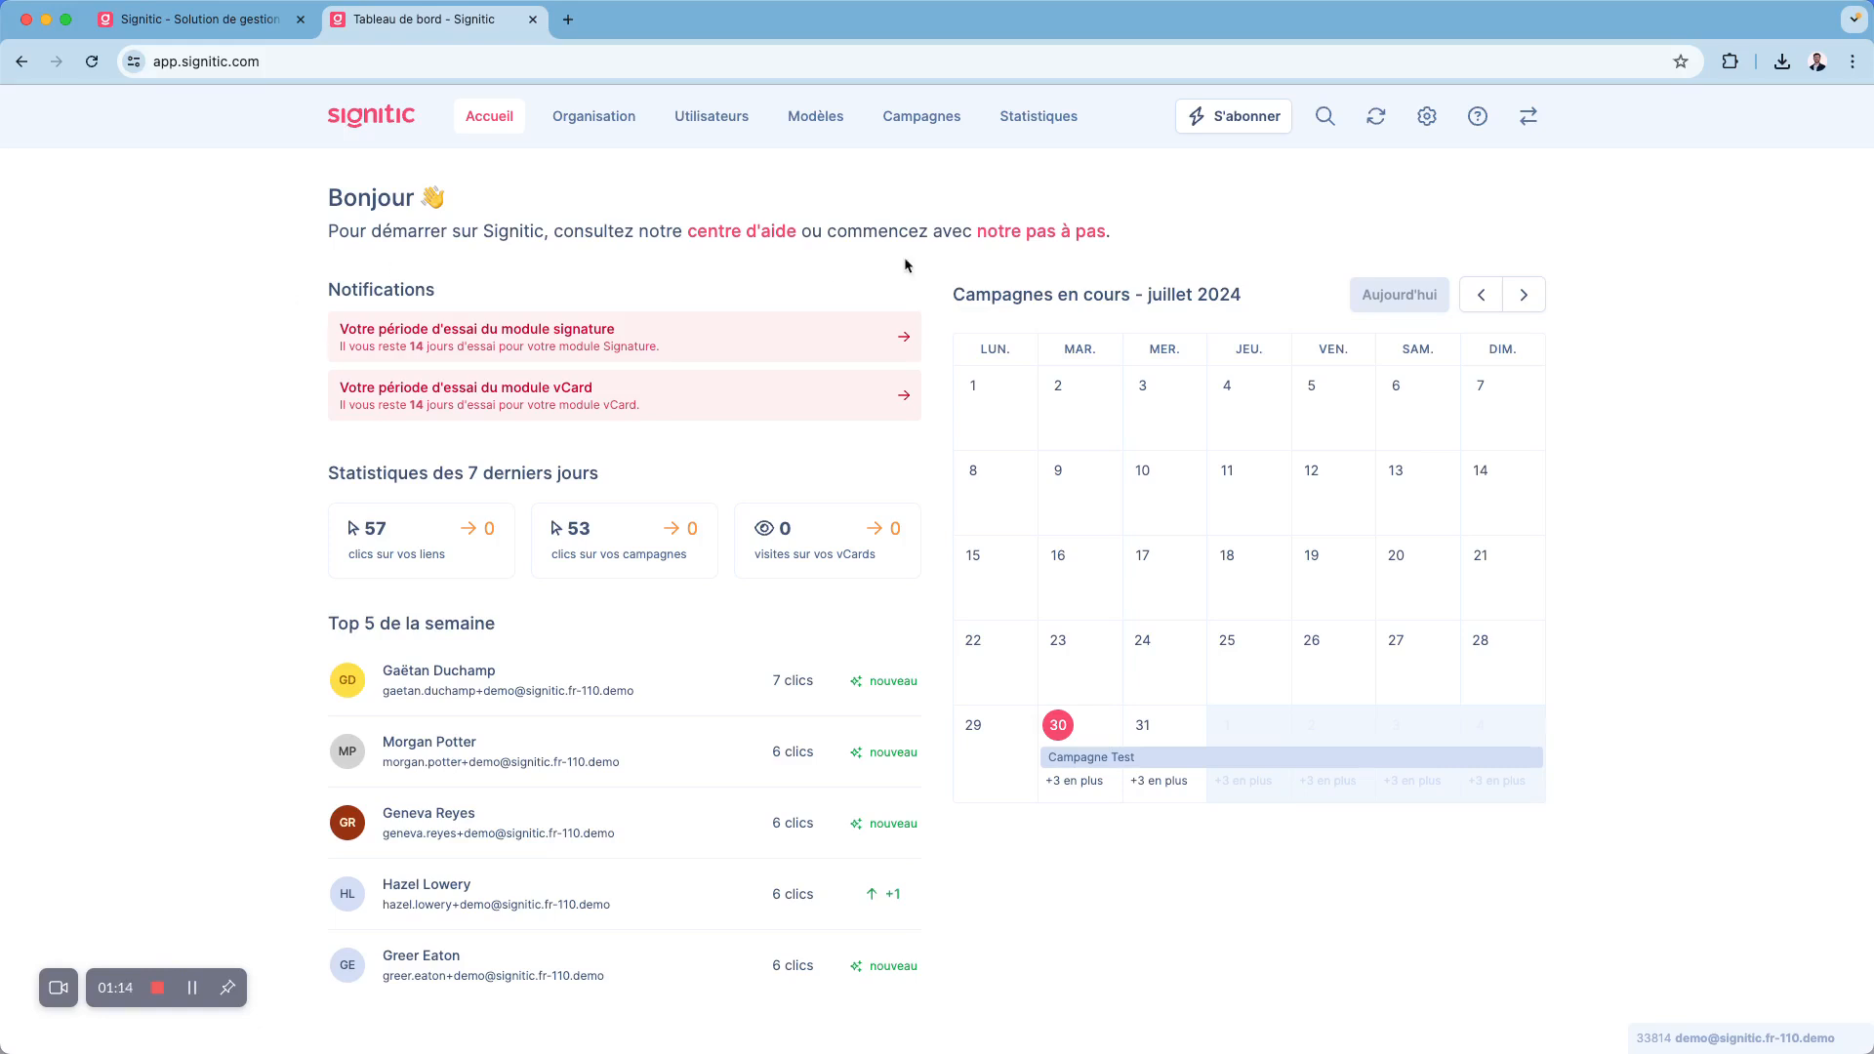
left_click(1011, 239)
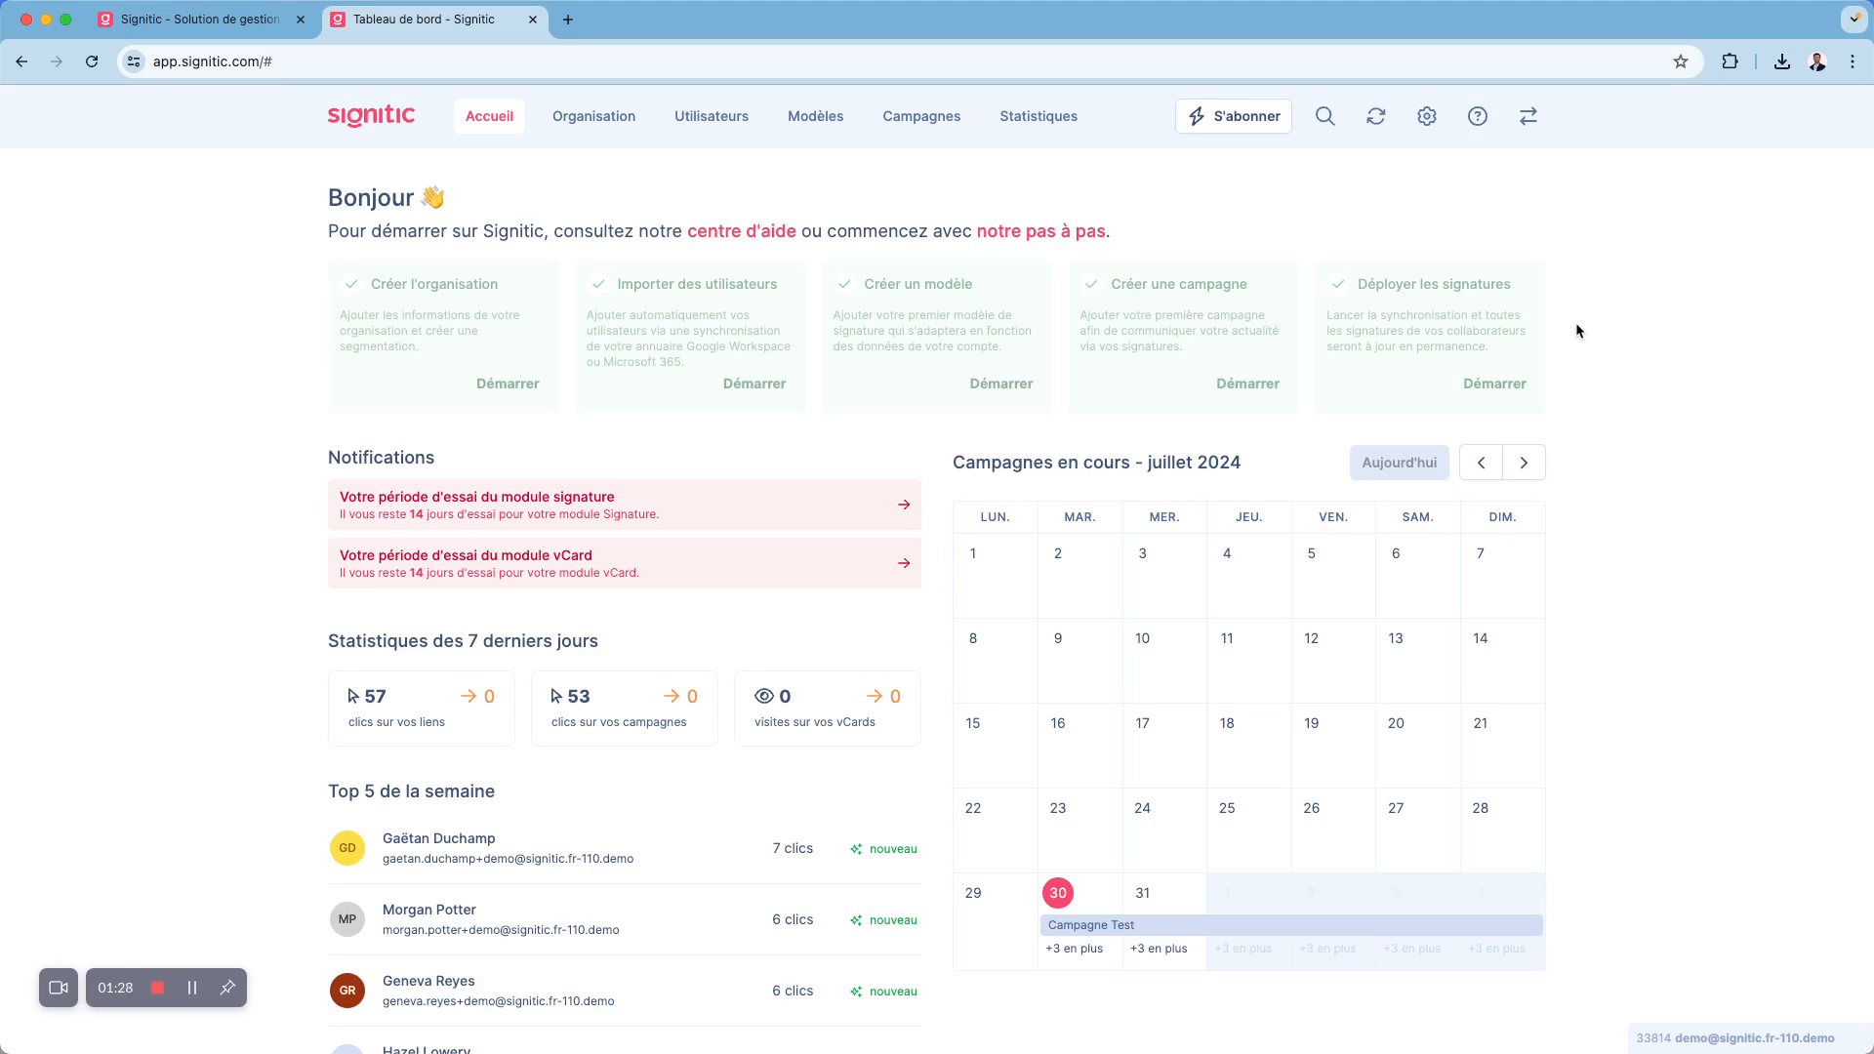
scroll(222, 757, "down", 1)
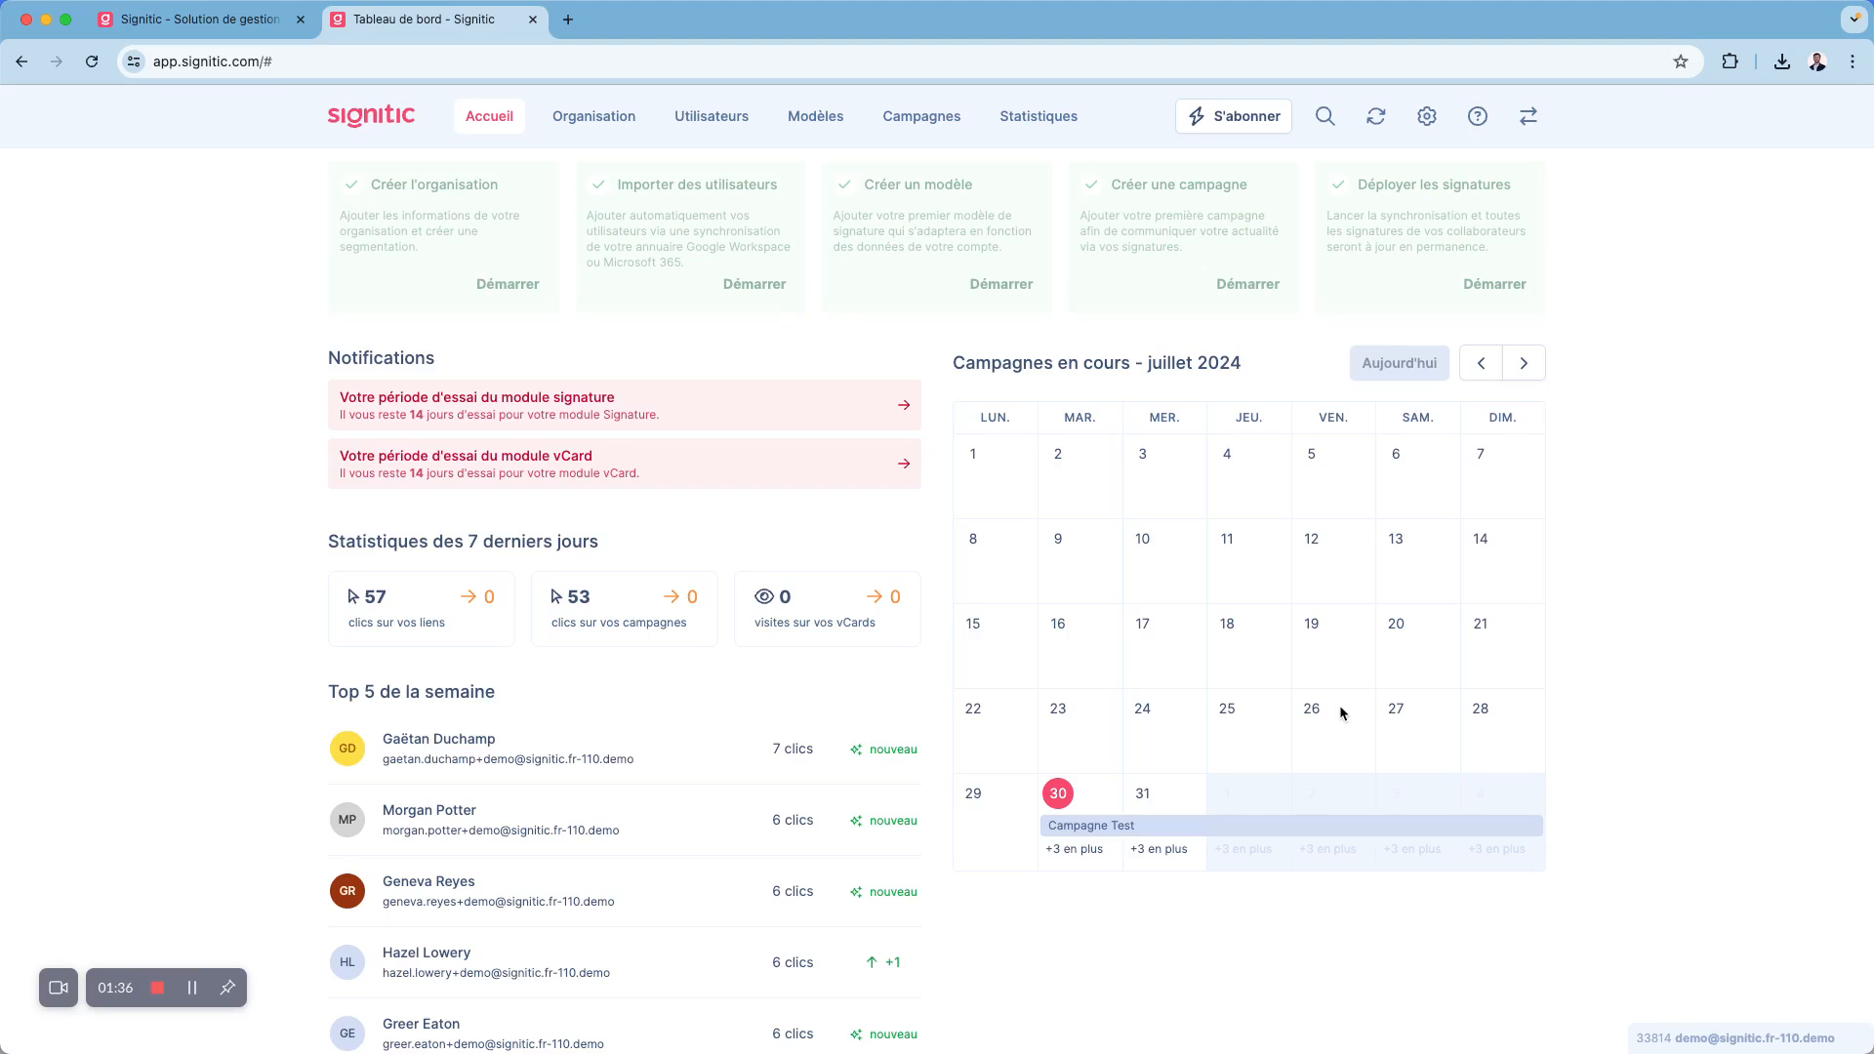
scroll(1341, 708, "up", 1)
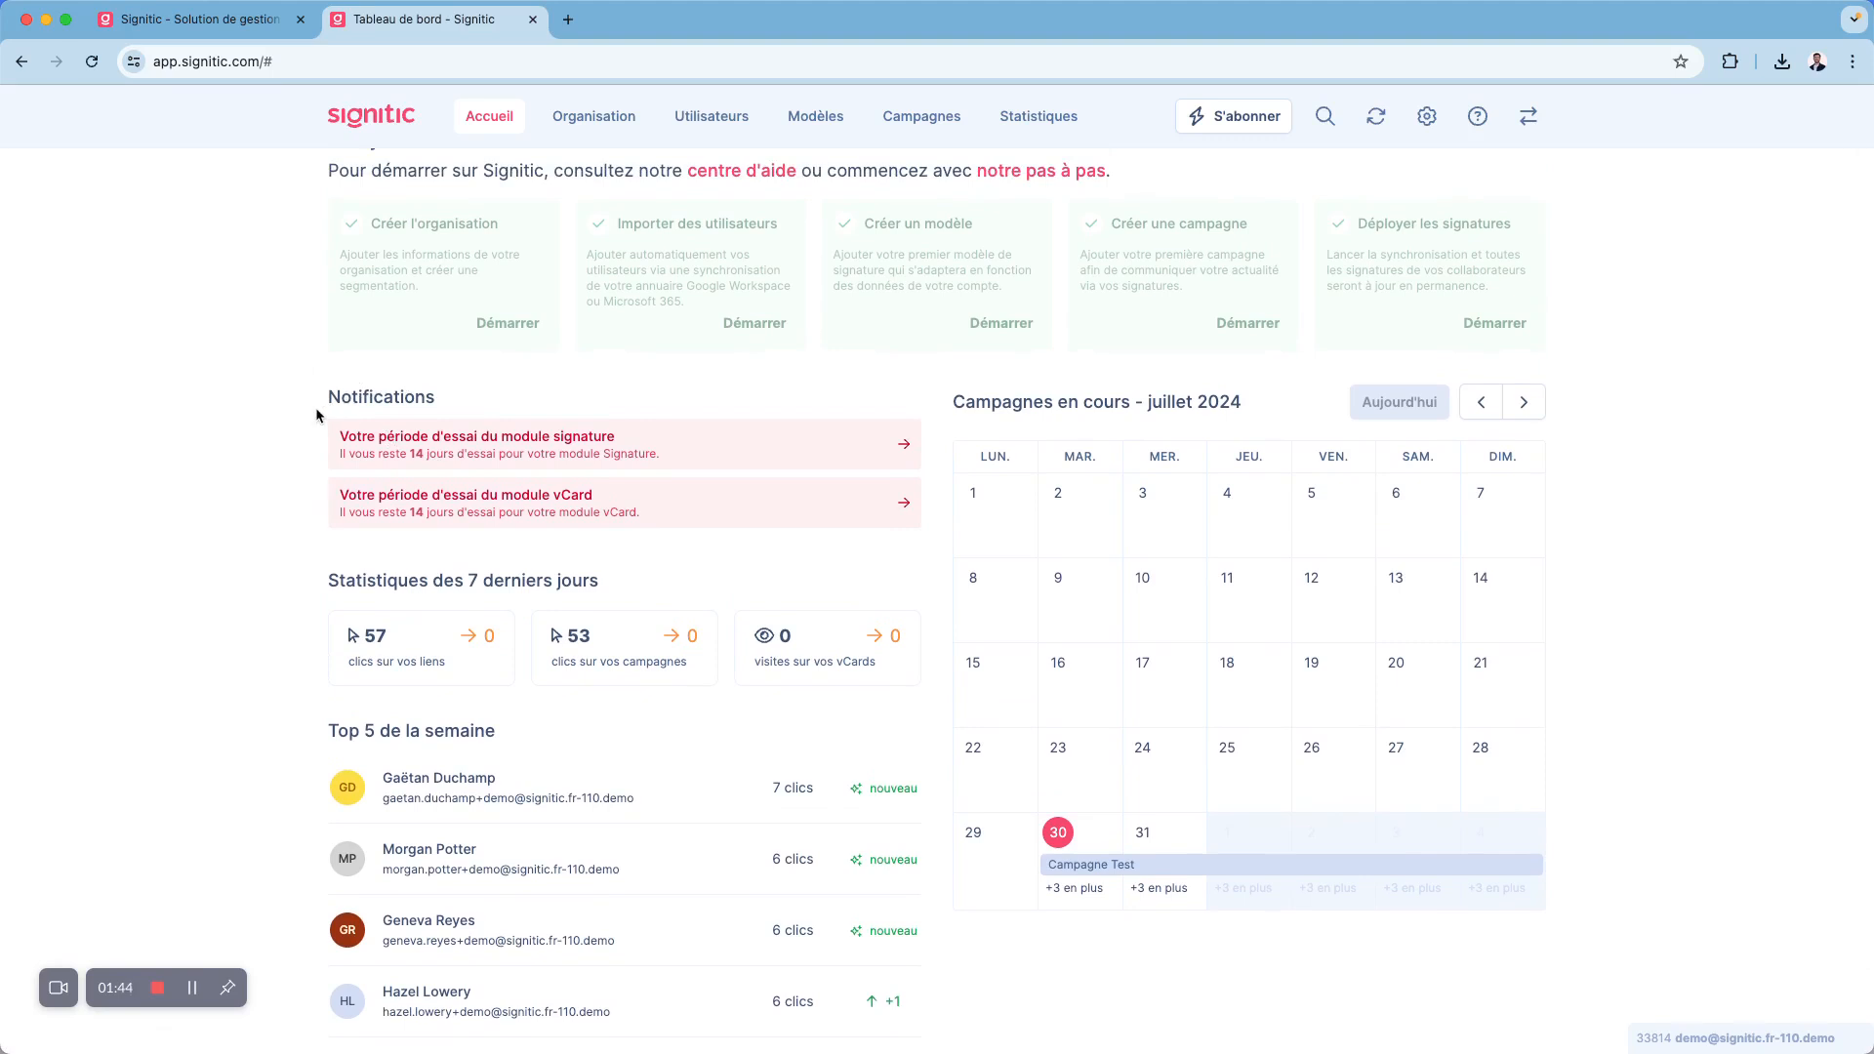
scroll(315, 414, "up", 2)
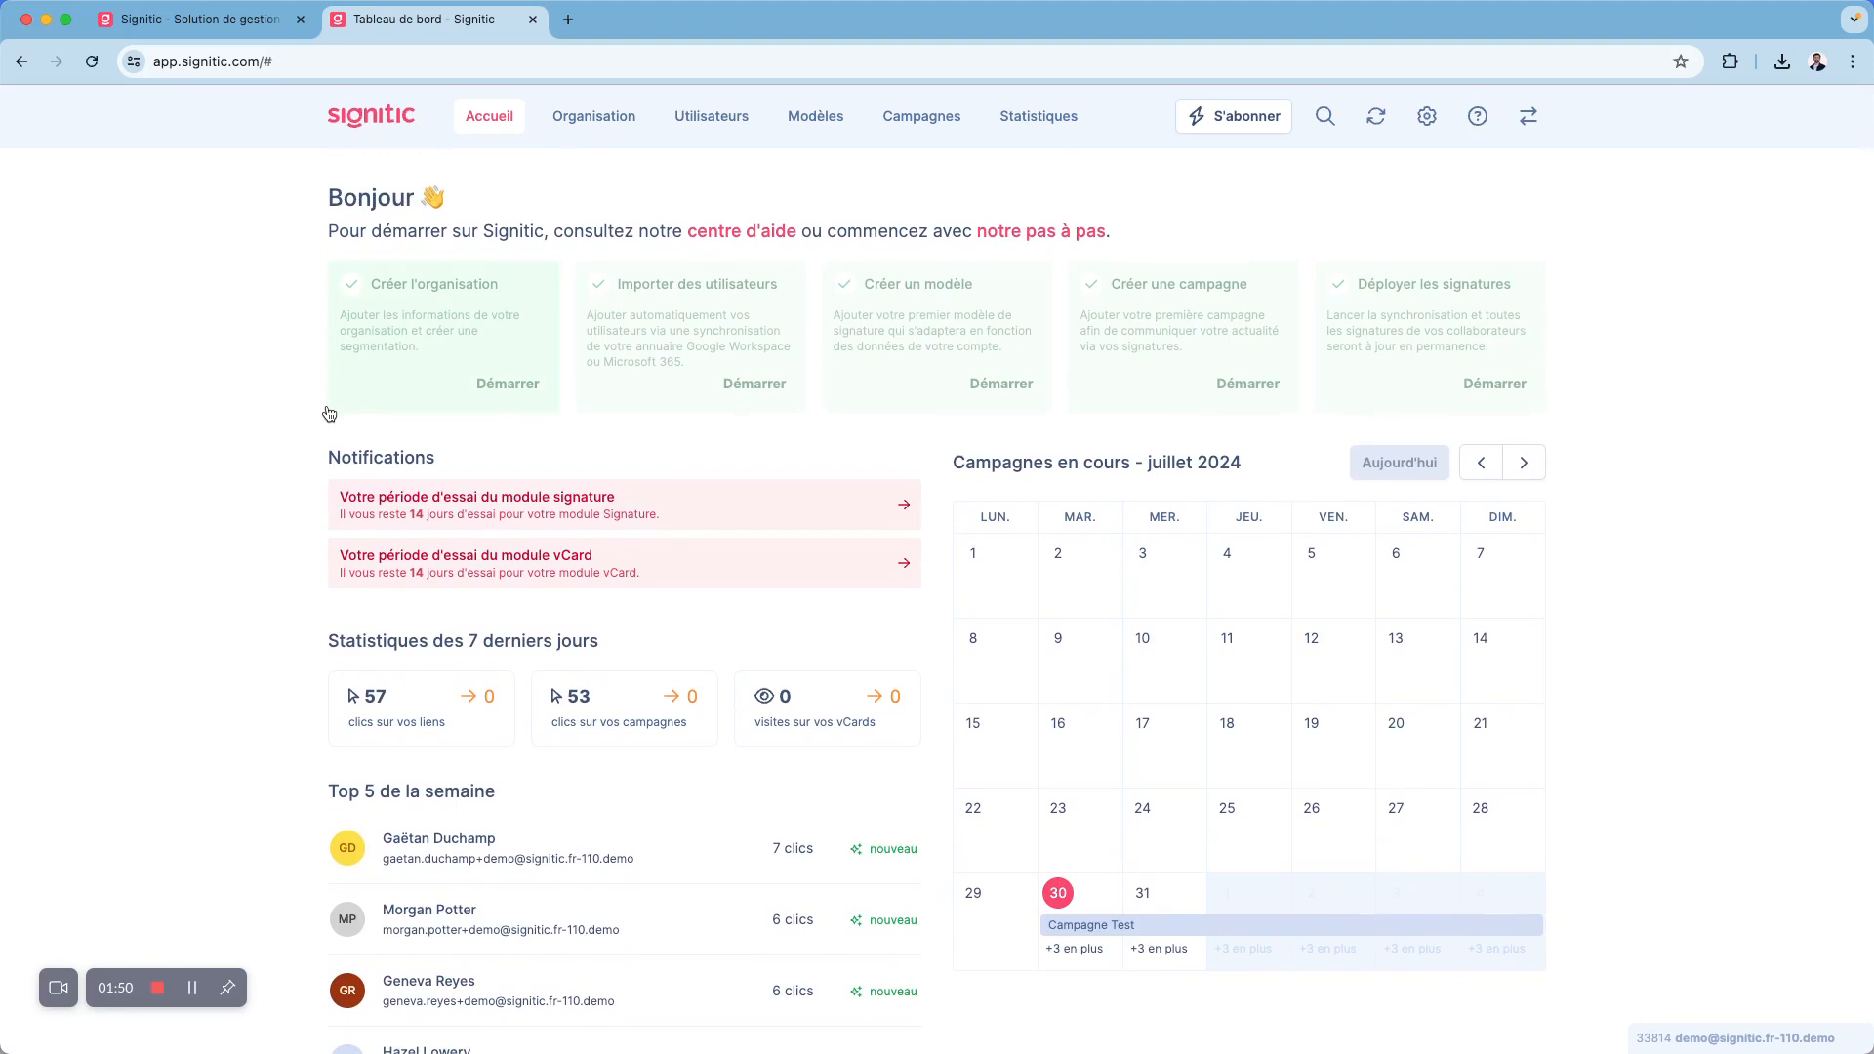
- Open the catalogue of available connectors in the settings and review the Salesforce integration details and the other connectors
left_click(1428, 119)
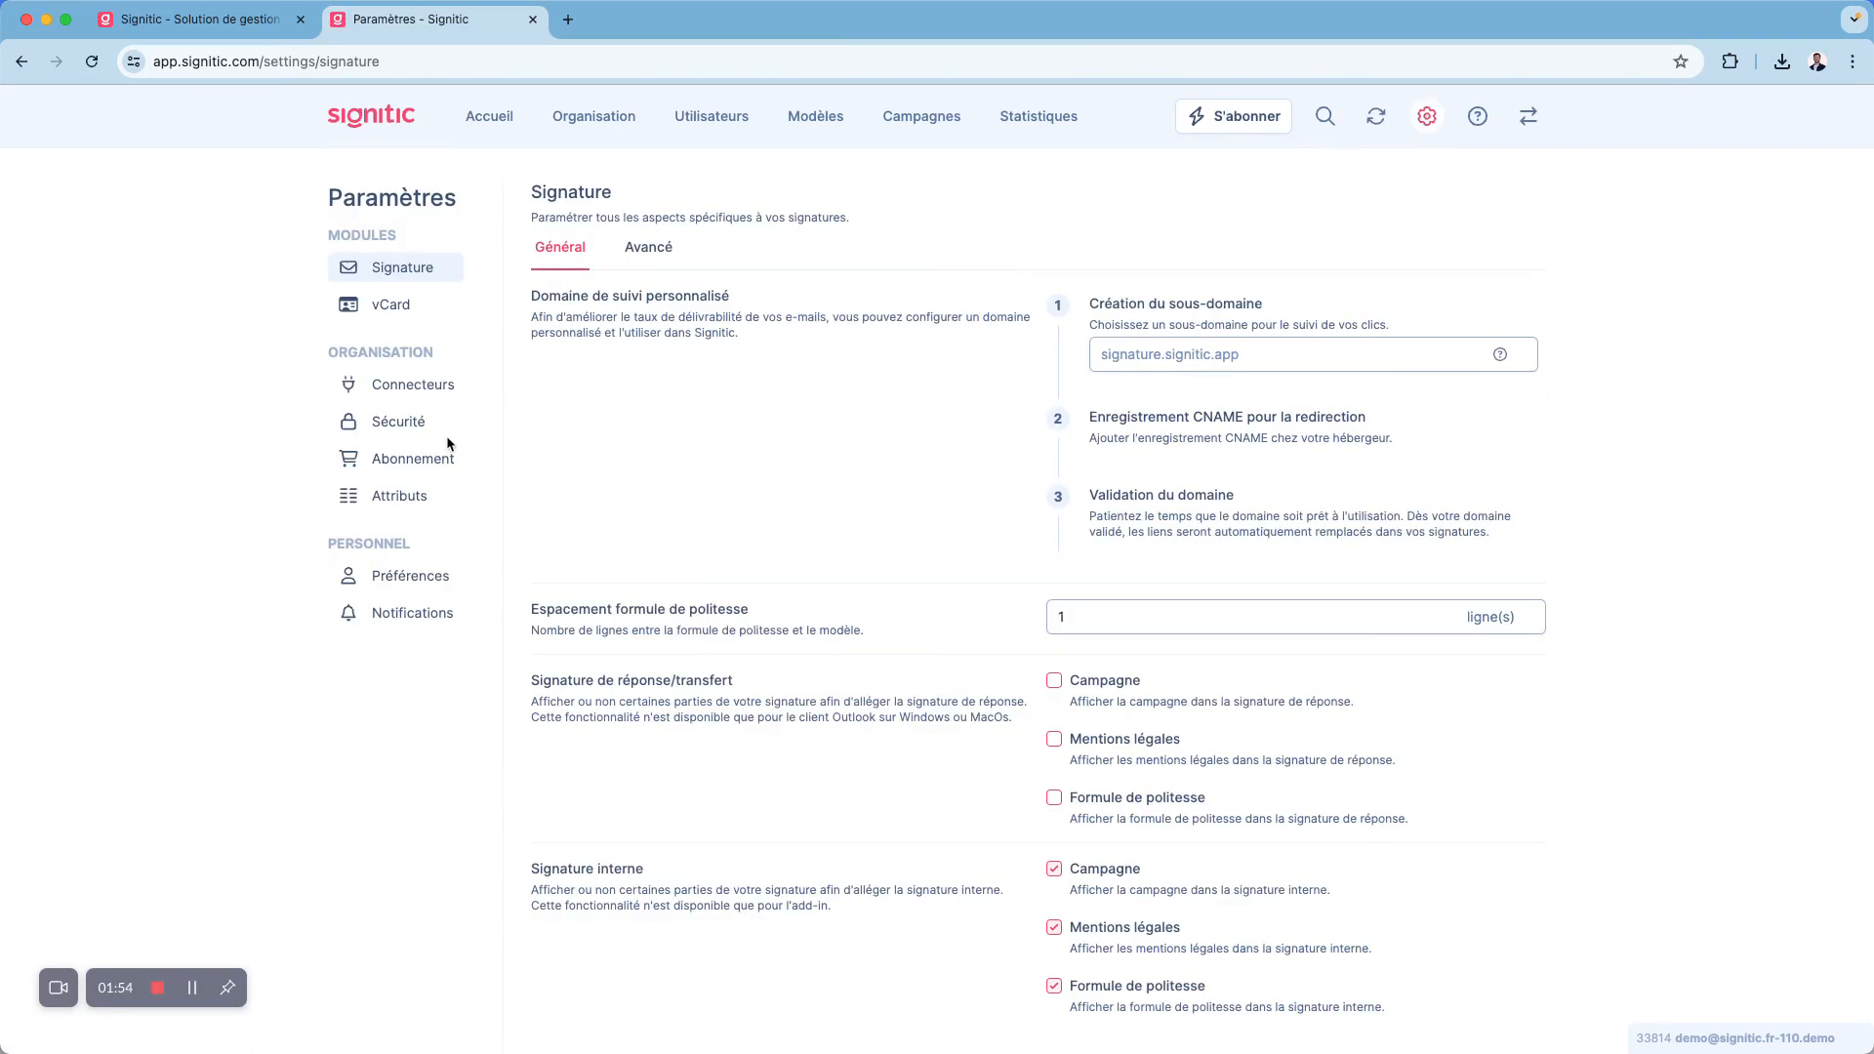
left_click(417, 390)
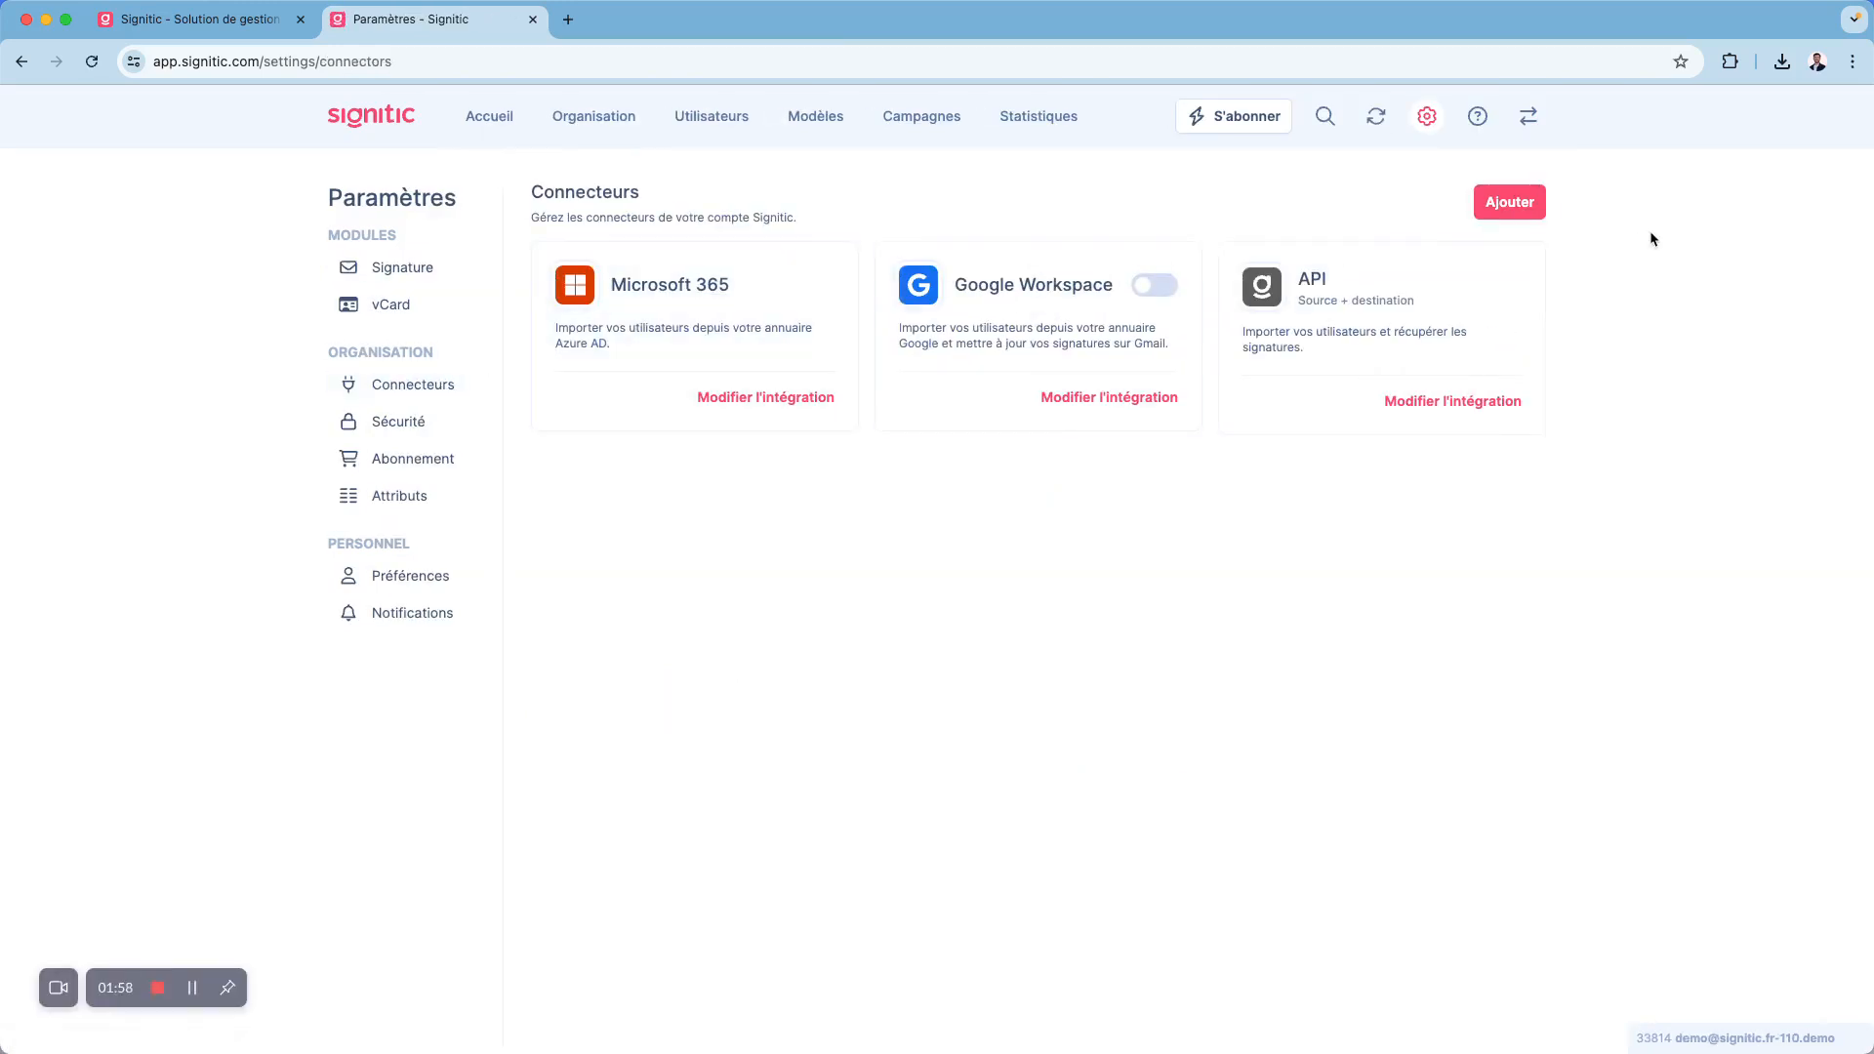
left_click(1511, 203)
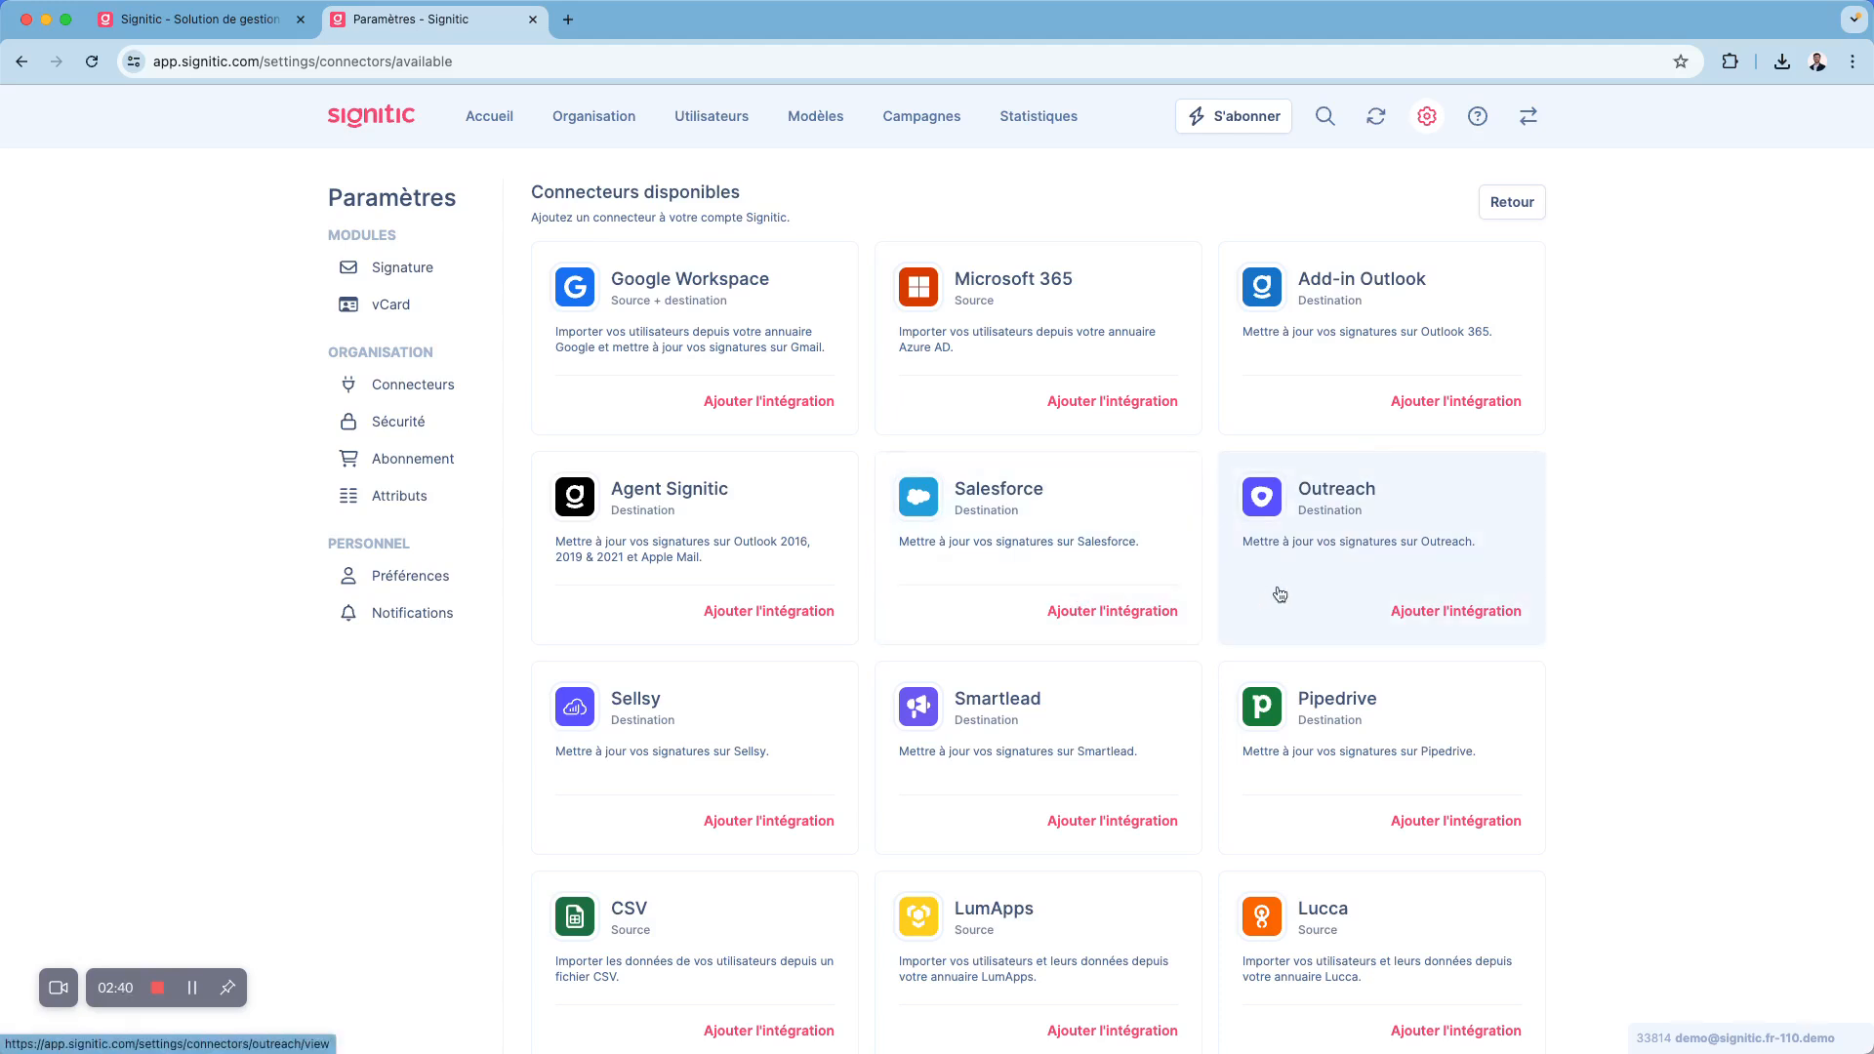
left_click(1154, 606)
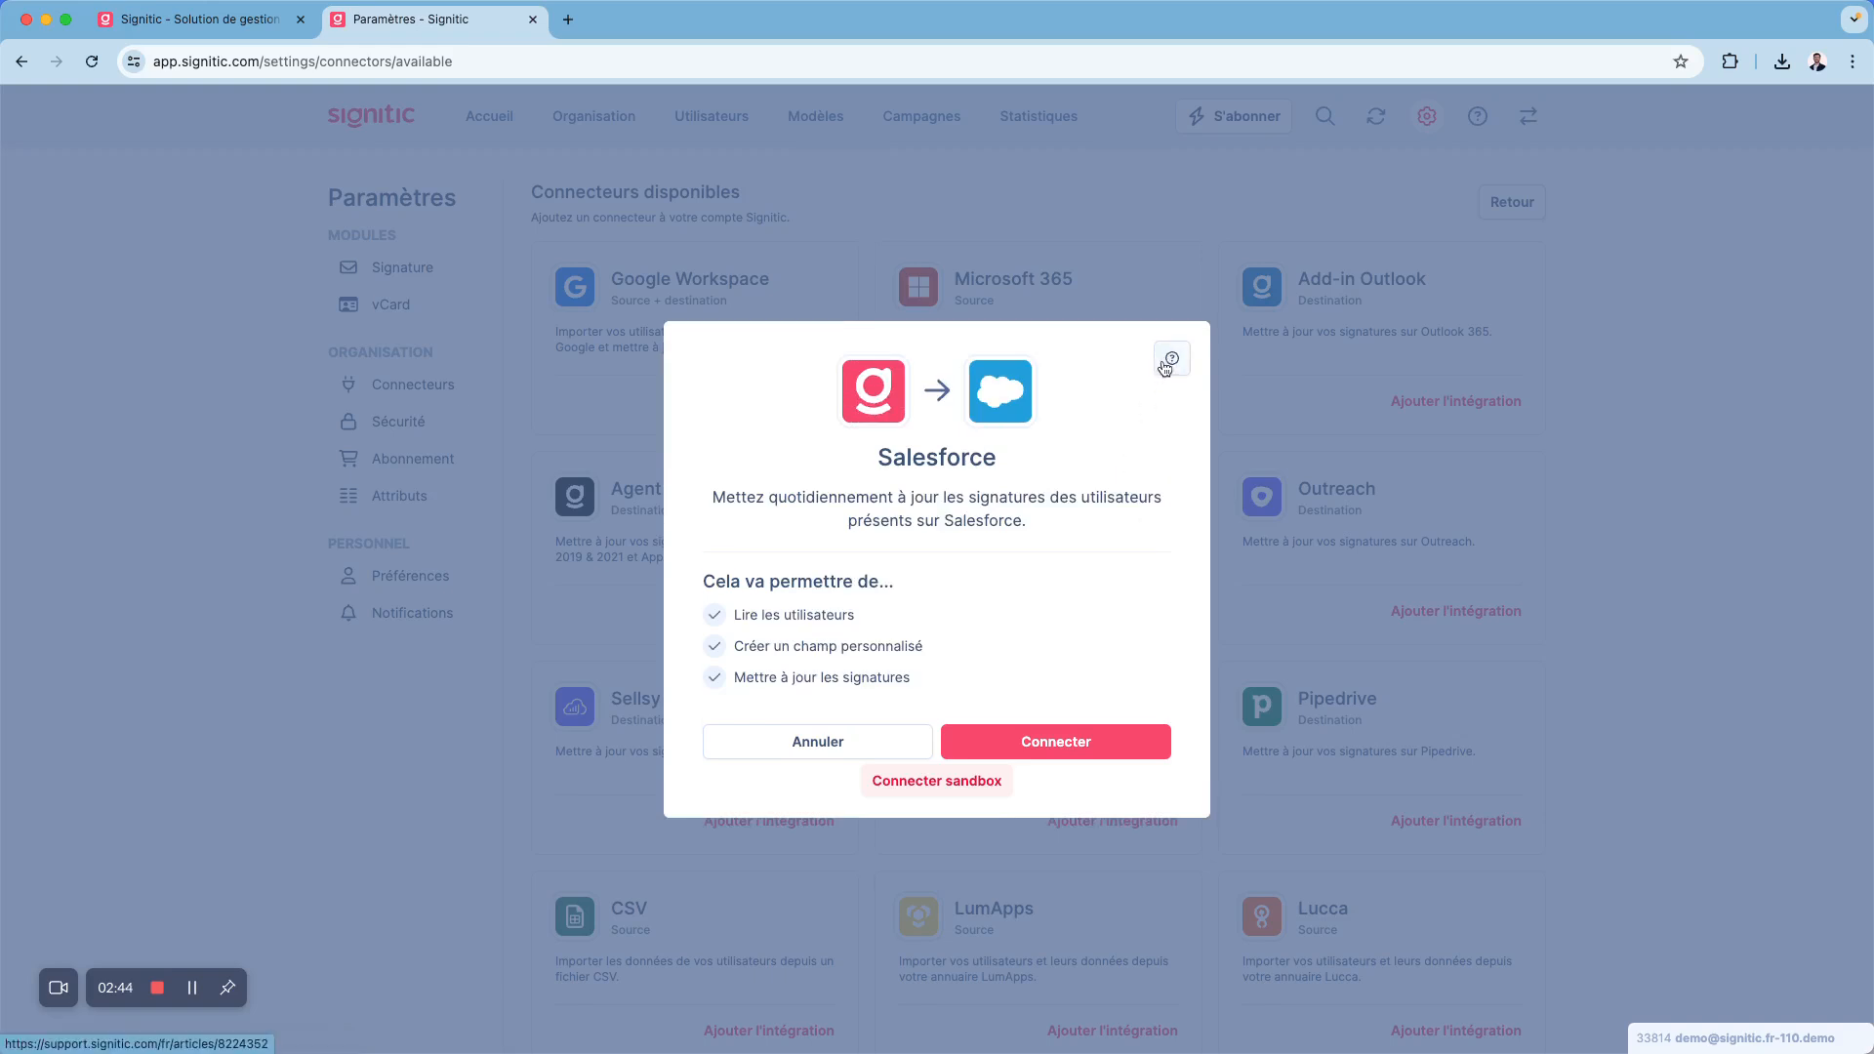
left_click(1589, 584)
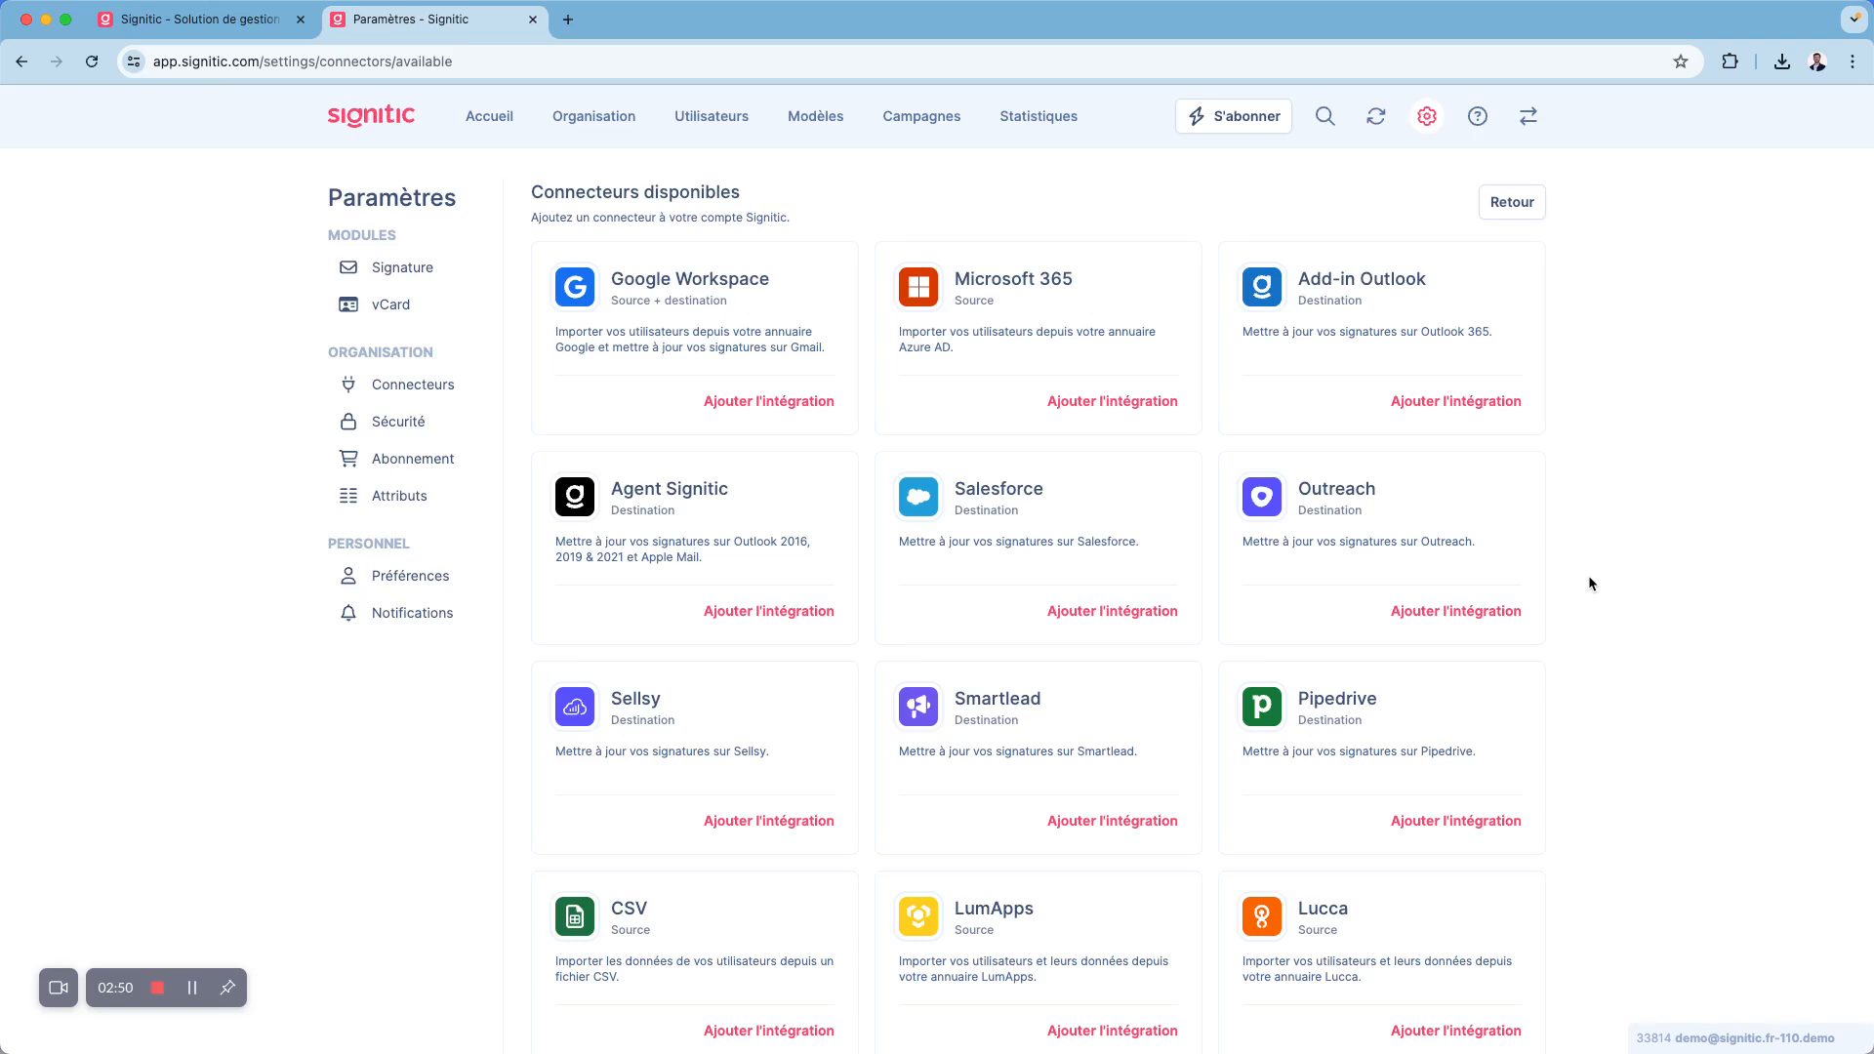
scroll(1590, 584, "down", 3)
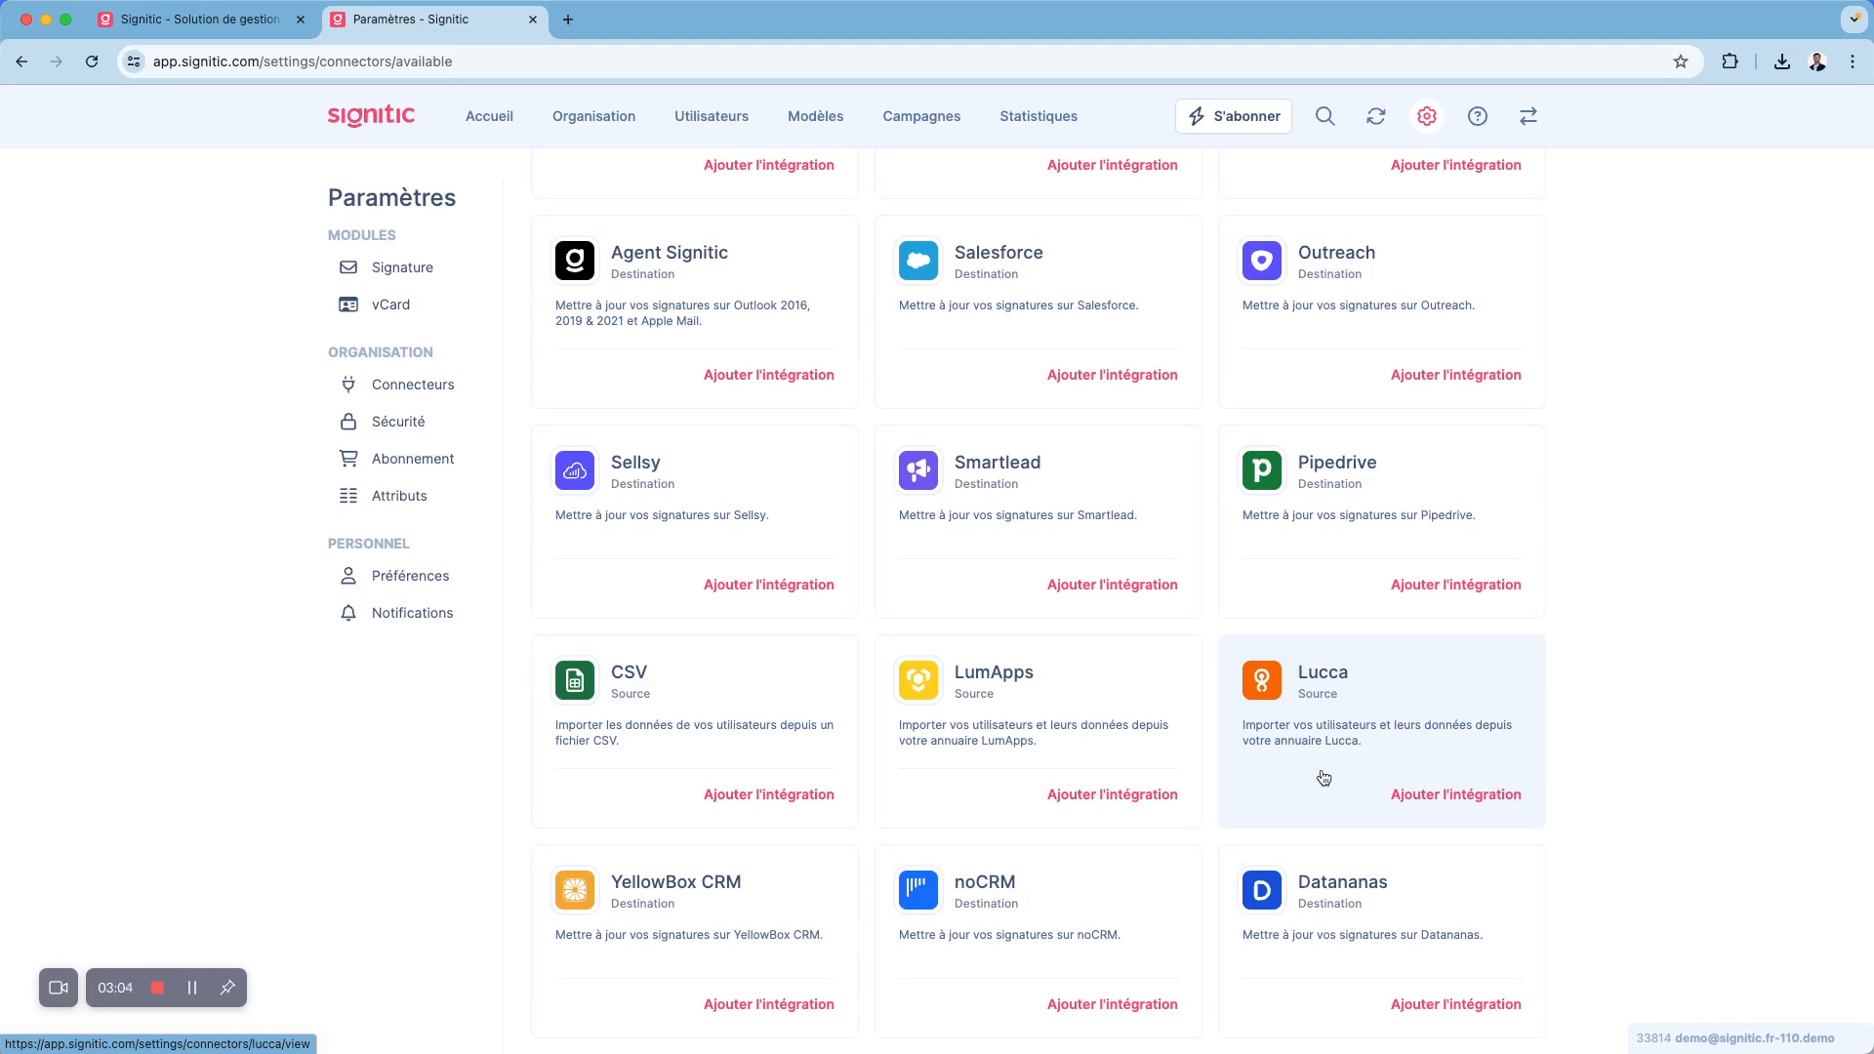
scroll(1323, 778, "up", 3)
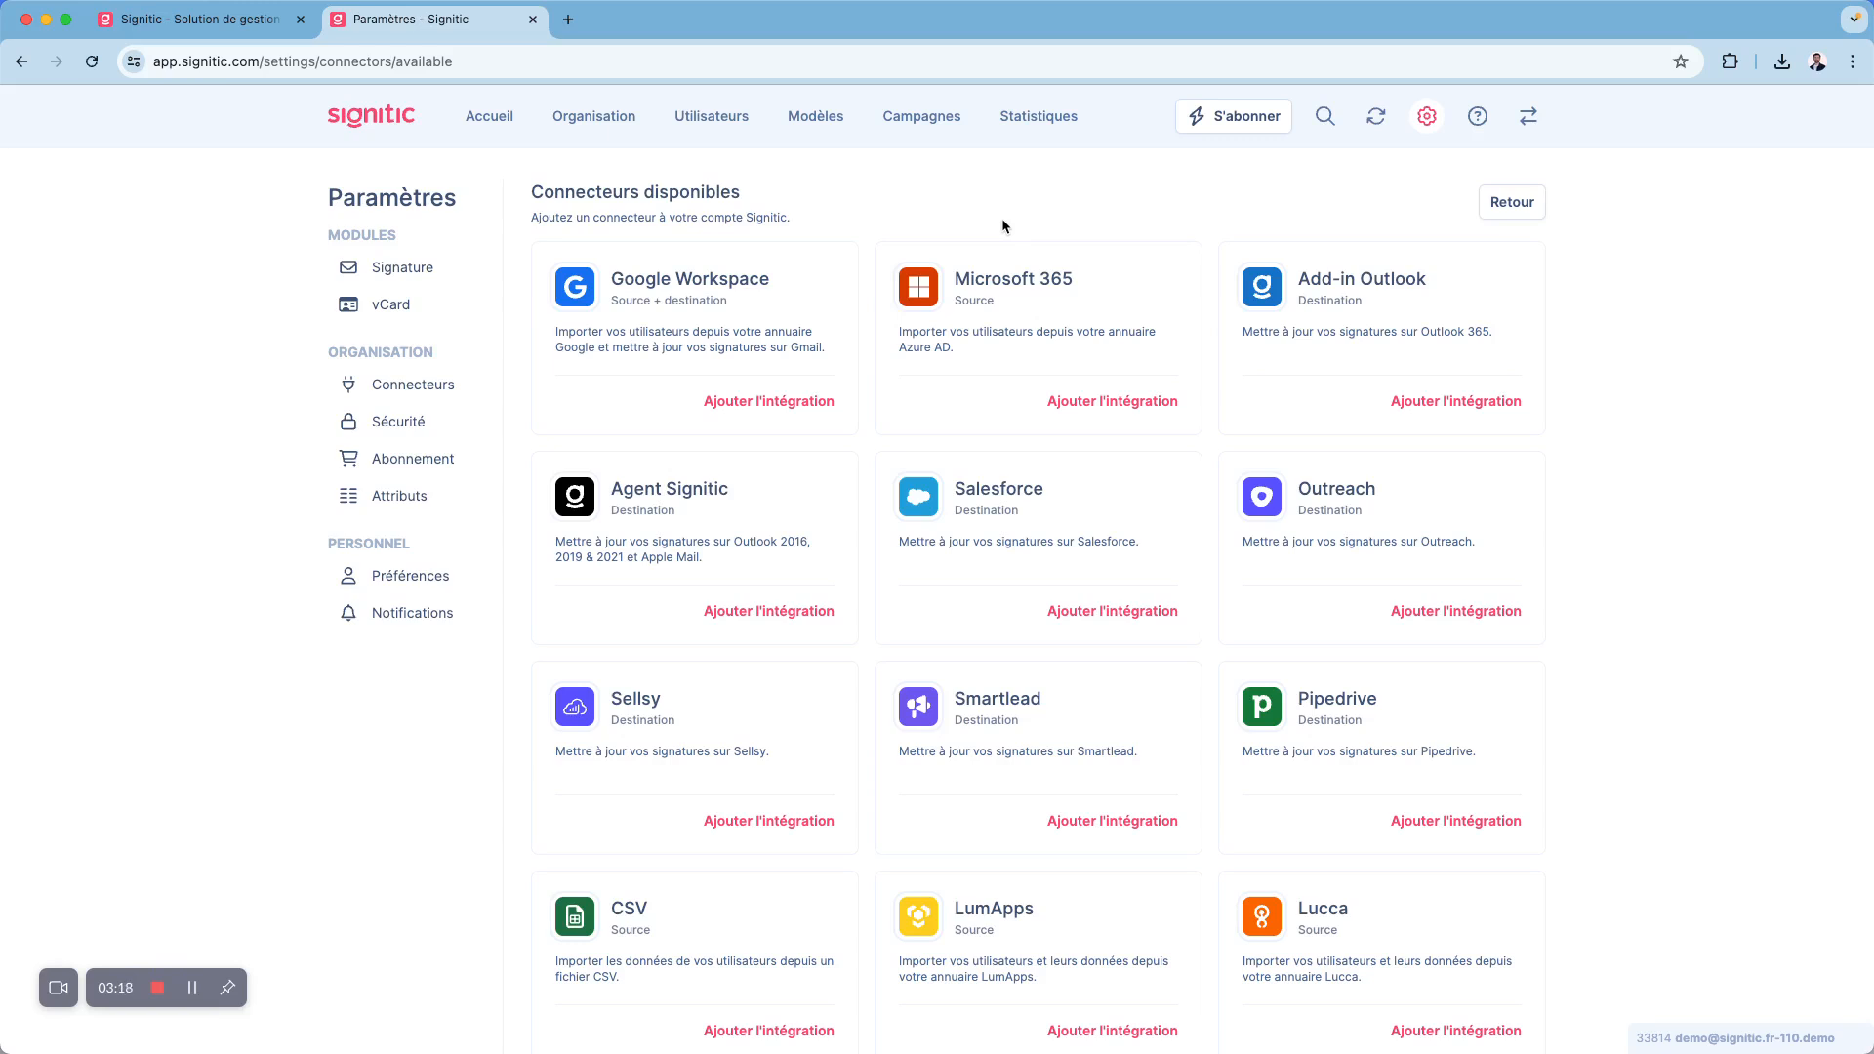
- Open the first user's profile from the user list, review its identity, photo and links, and leave without saving
left_click(714, 119)
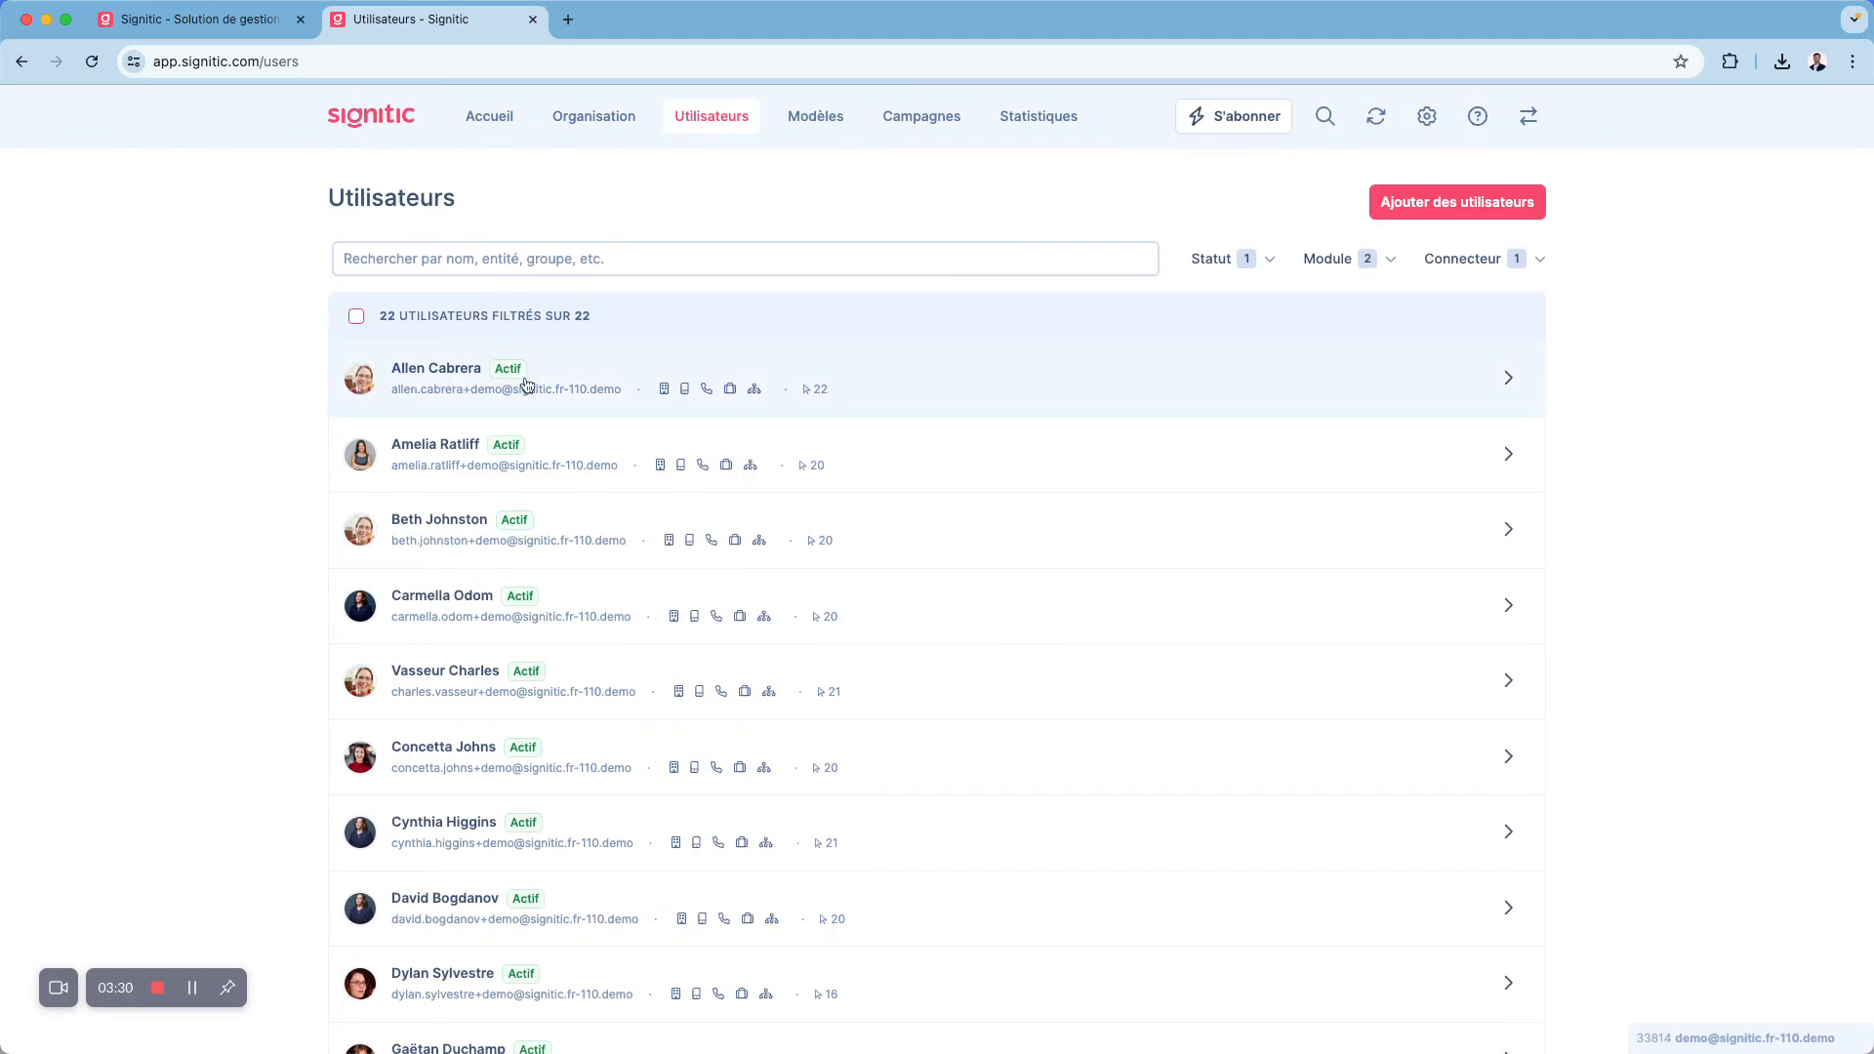
left_click(860, 383)
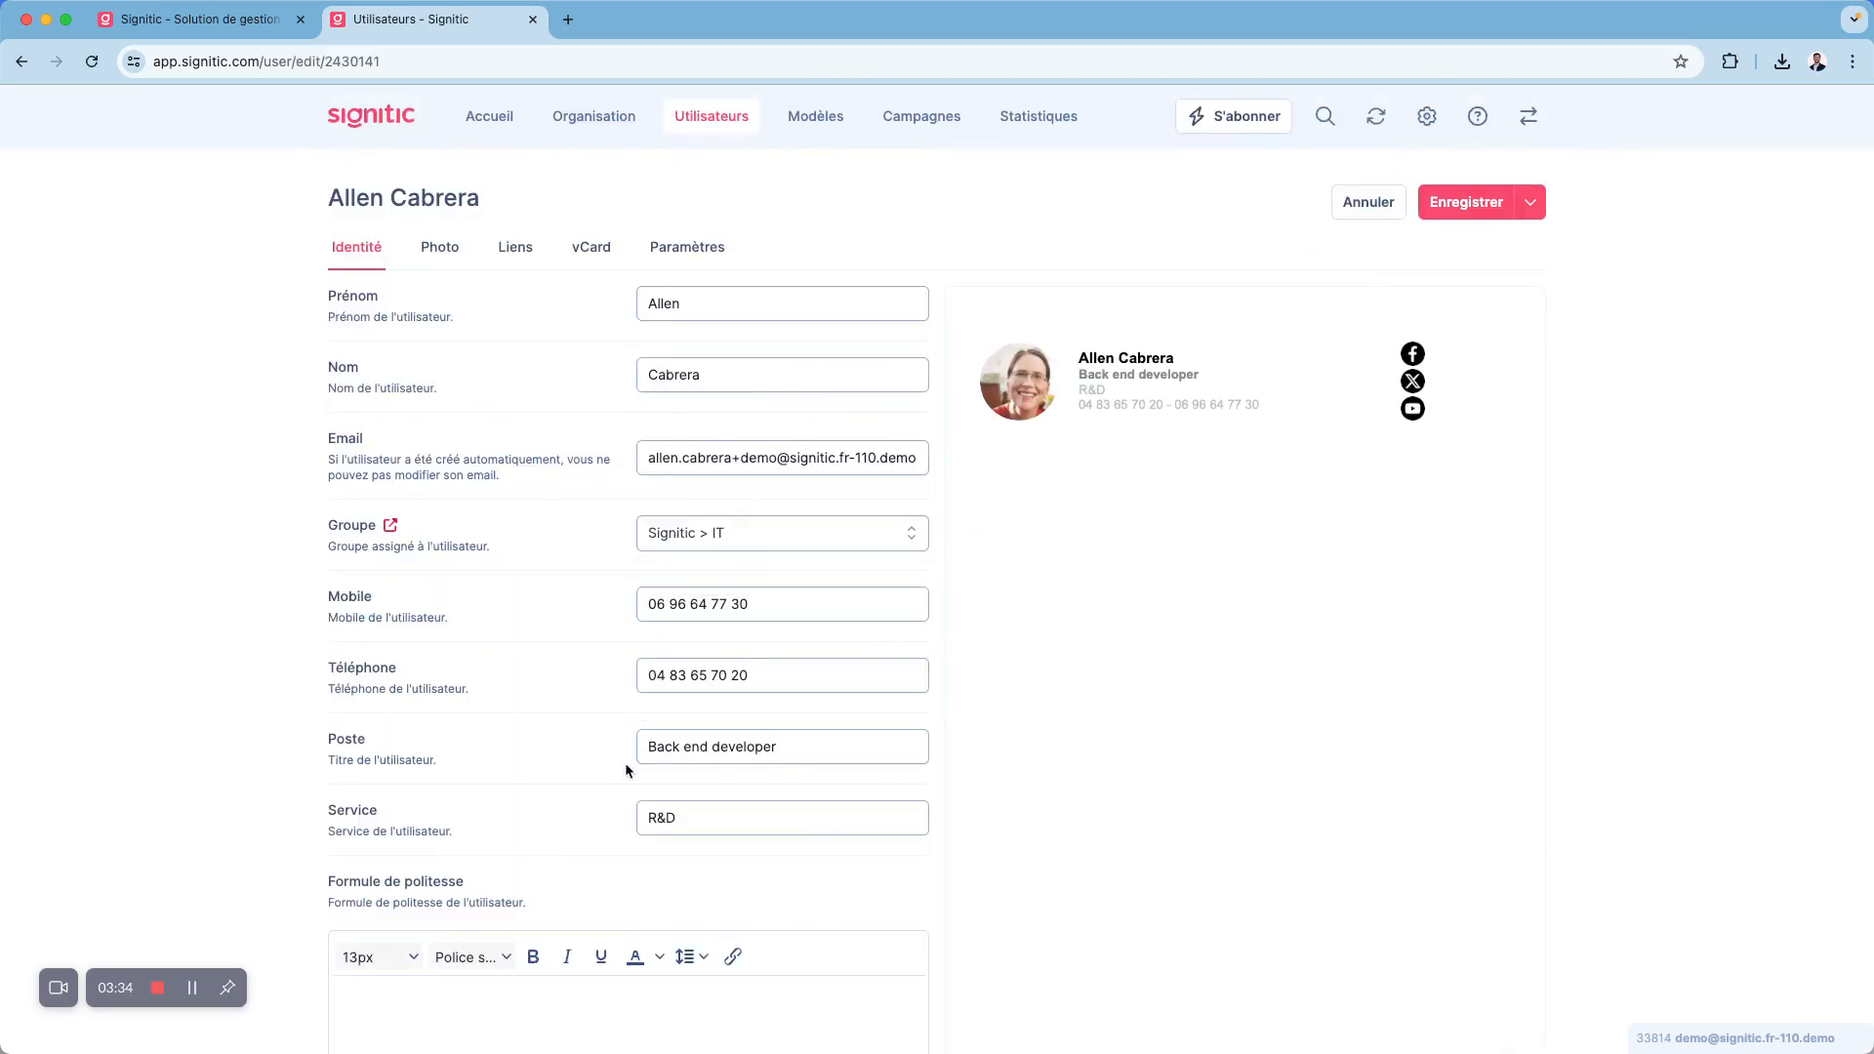
left_click(440, 249)
left_click(503, 252)
left_click(373, 253)
left_click(1357, 201)
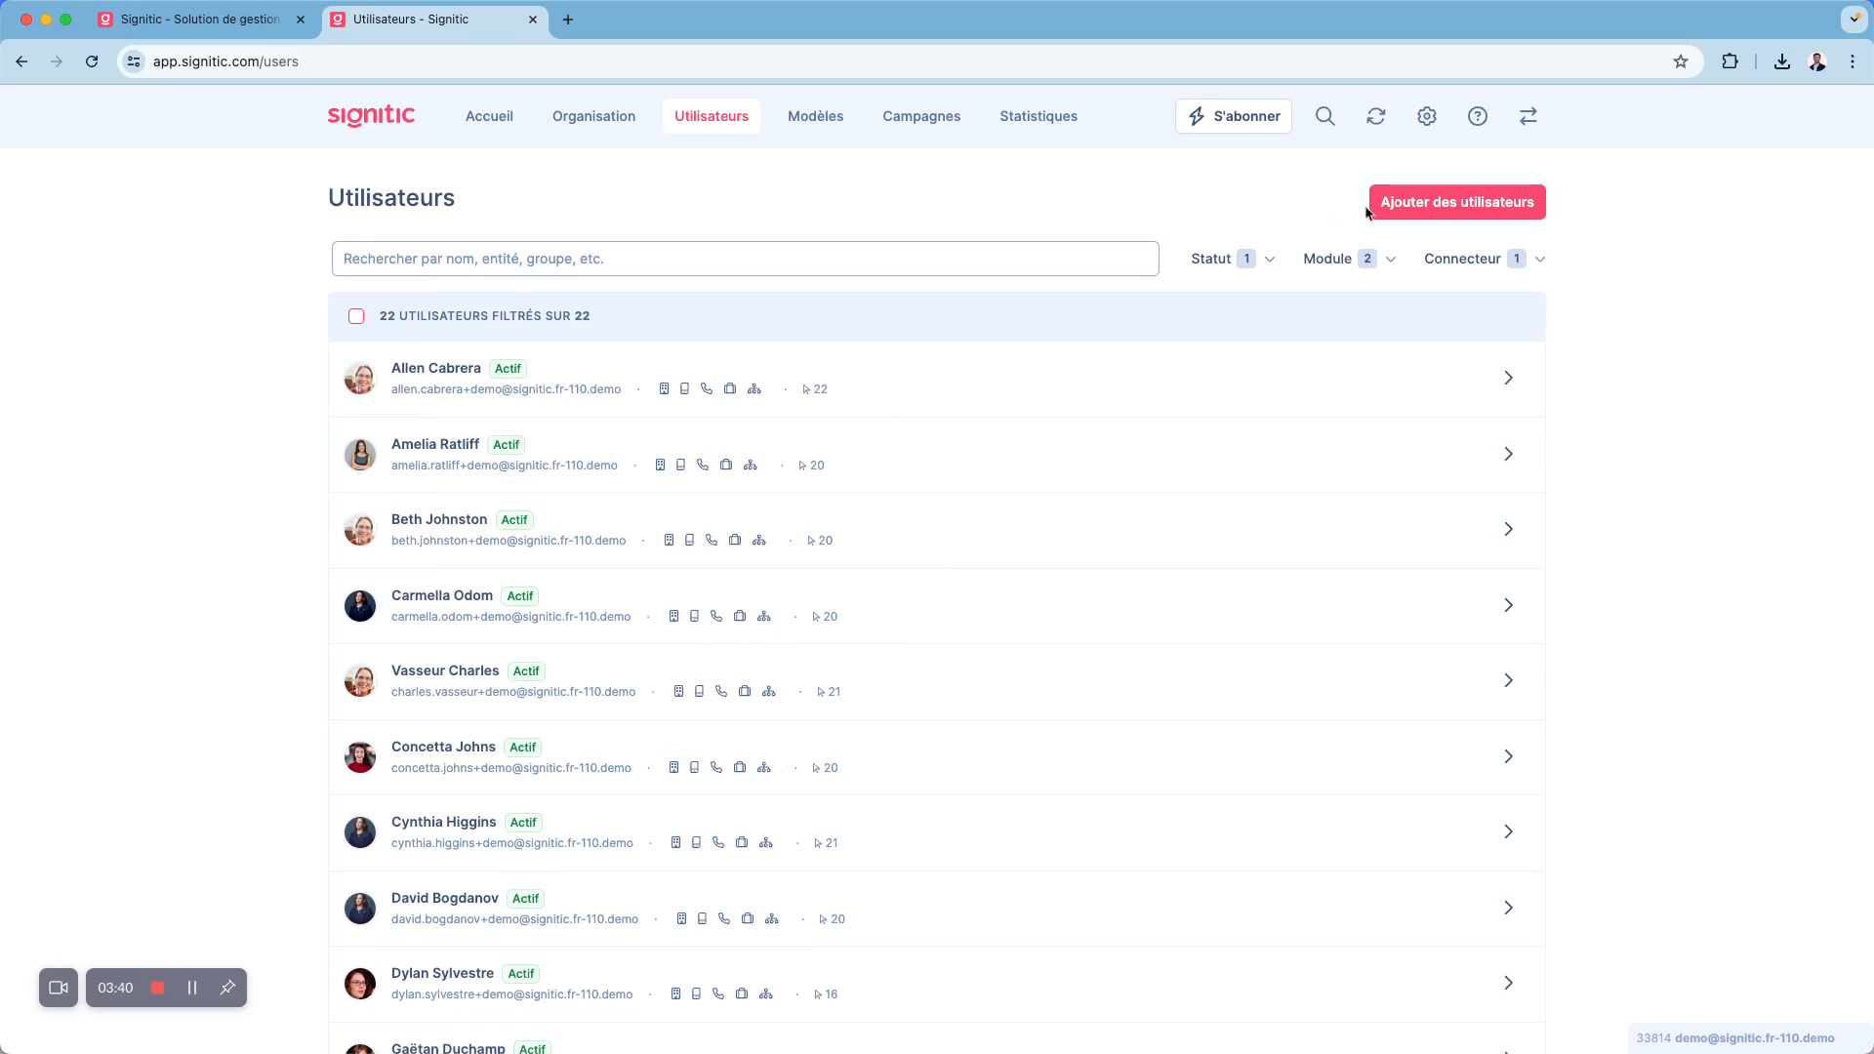
- View the options for adding users, open the CSV import page and leave it for the settings
left_click(1425, 204)
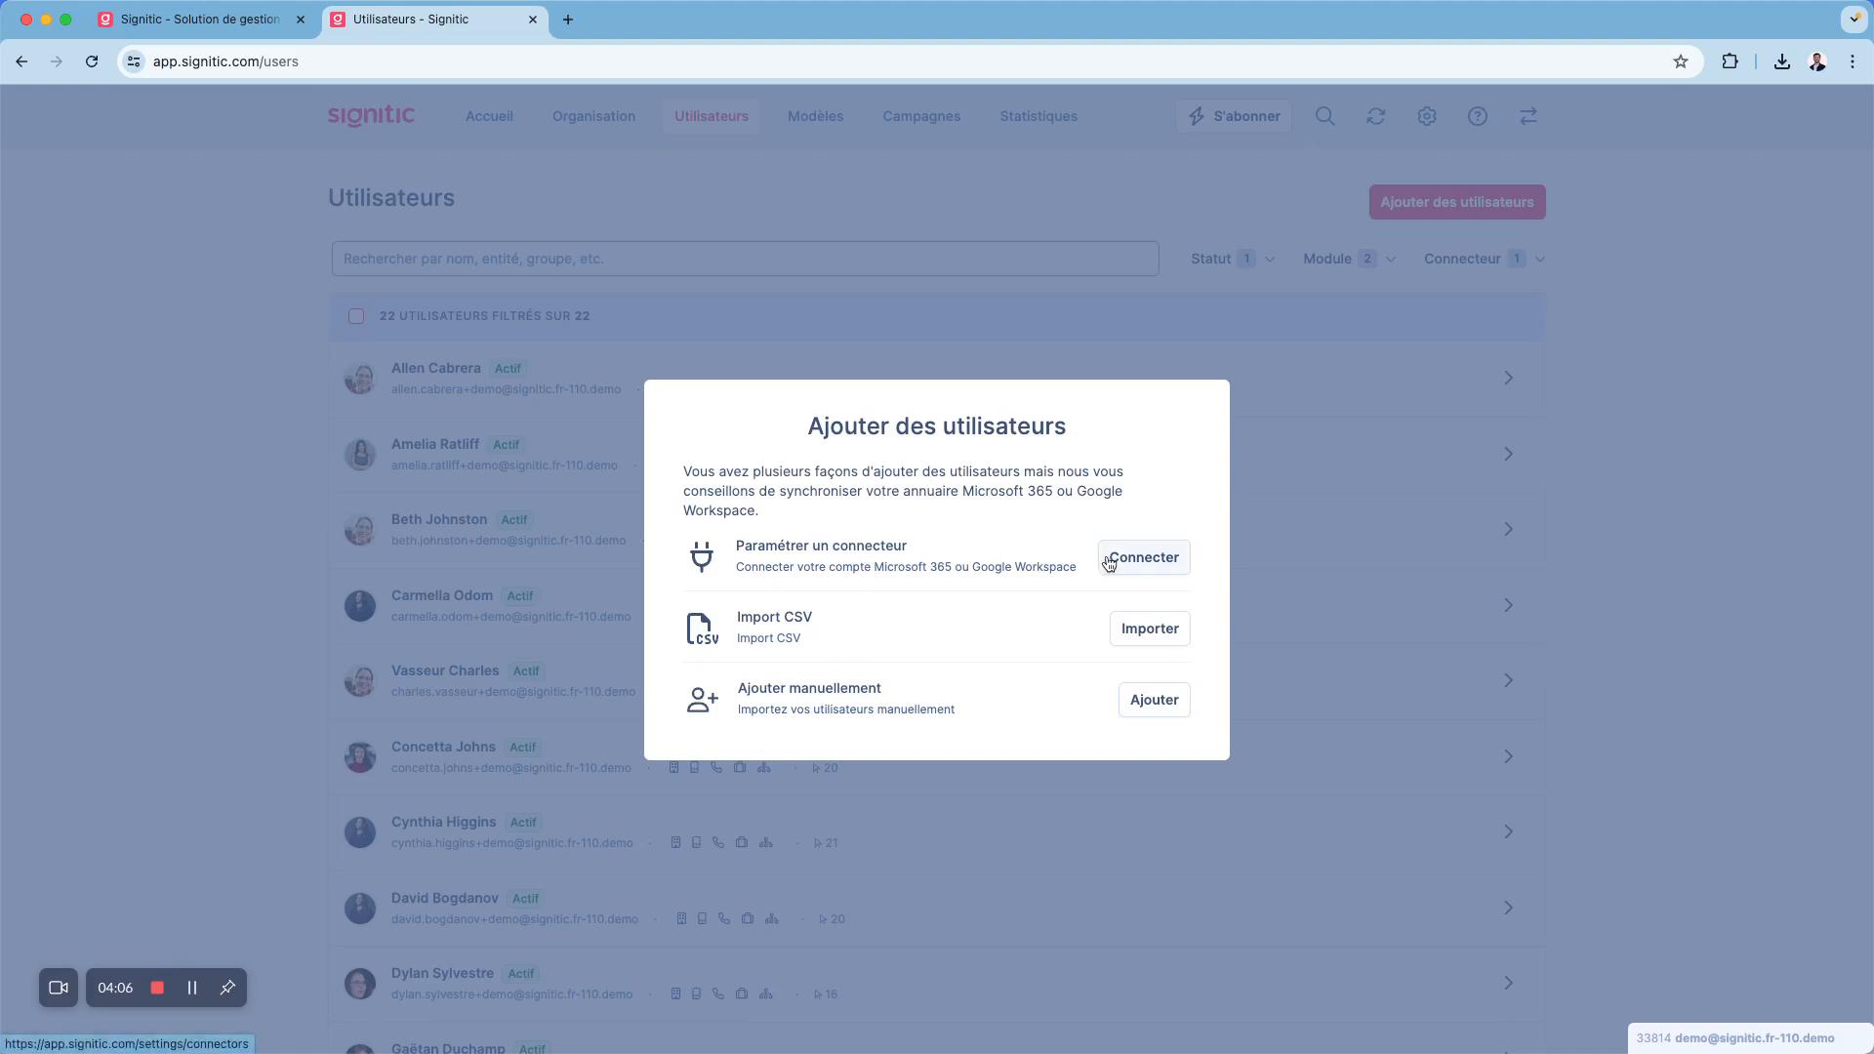
left_click(1149, 630)
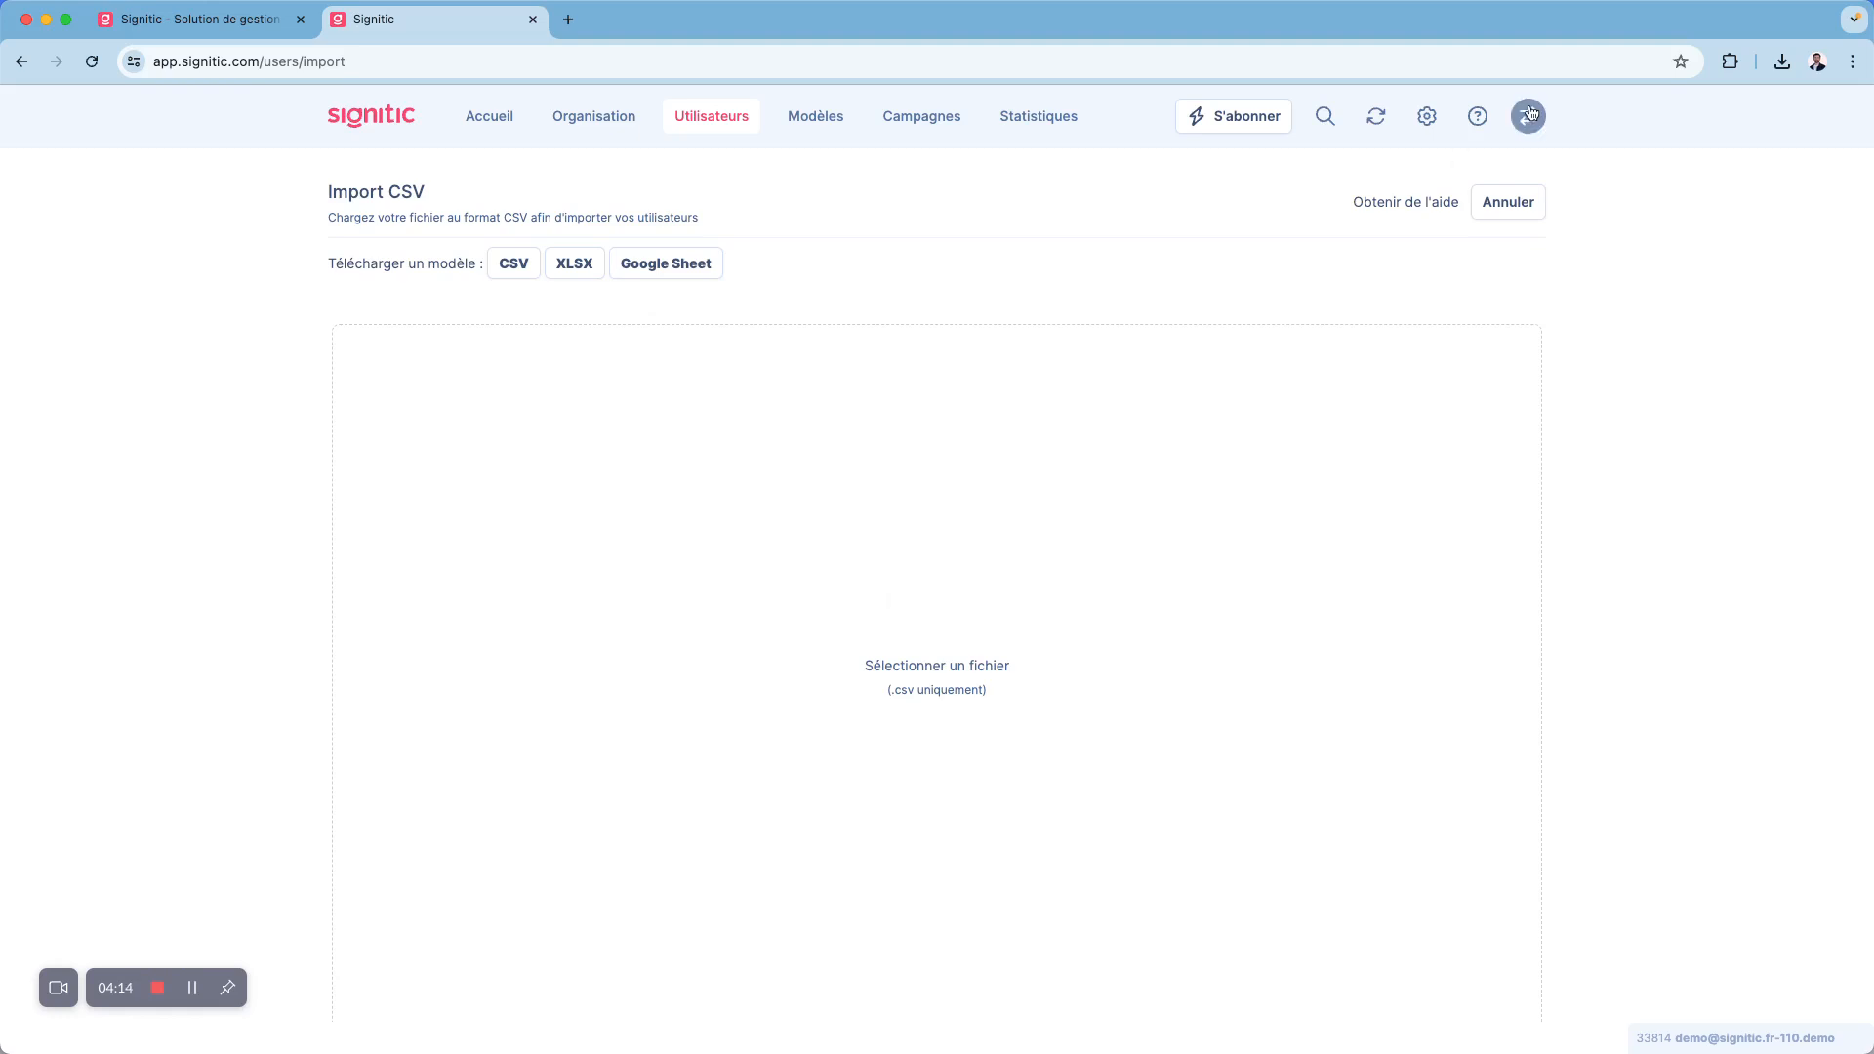
left_click(1427, 116)
left_click(949, 646)
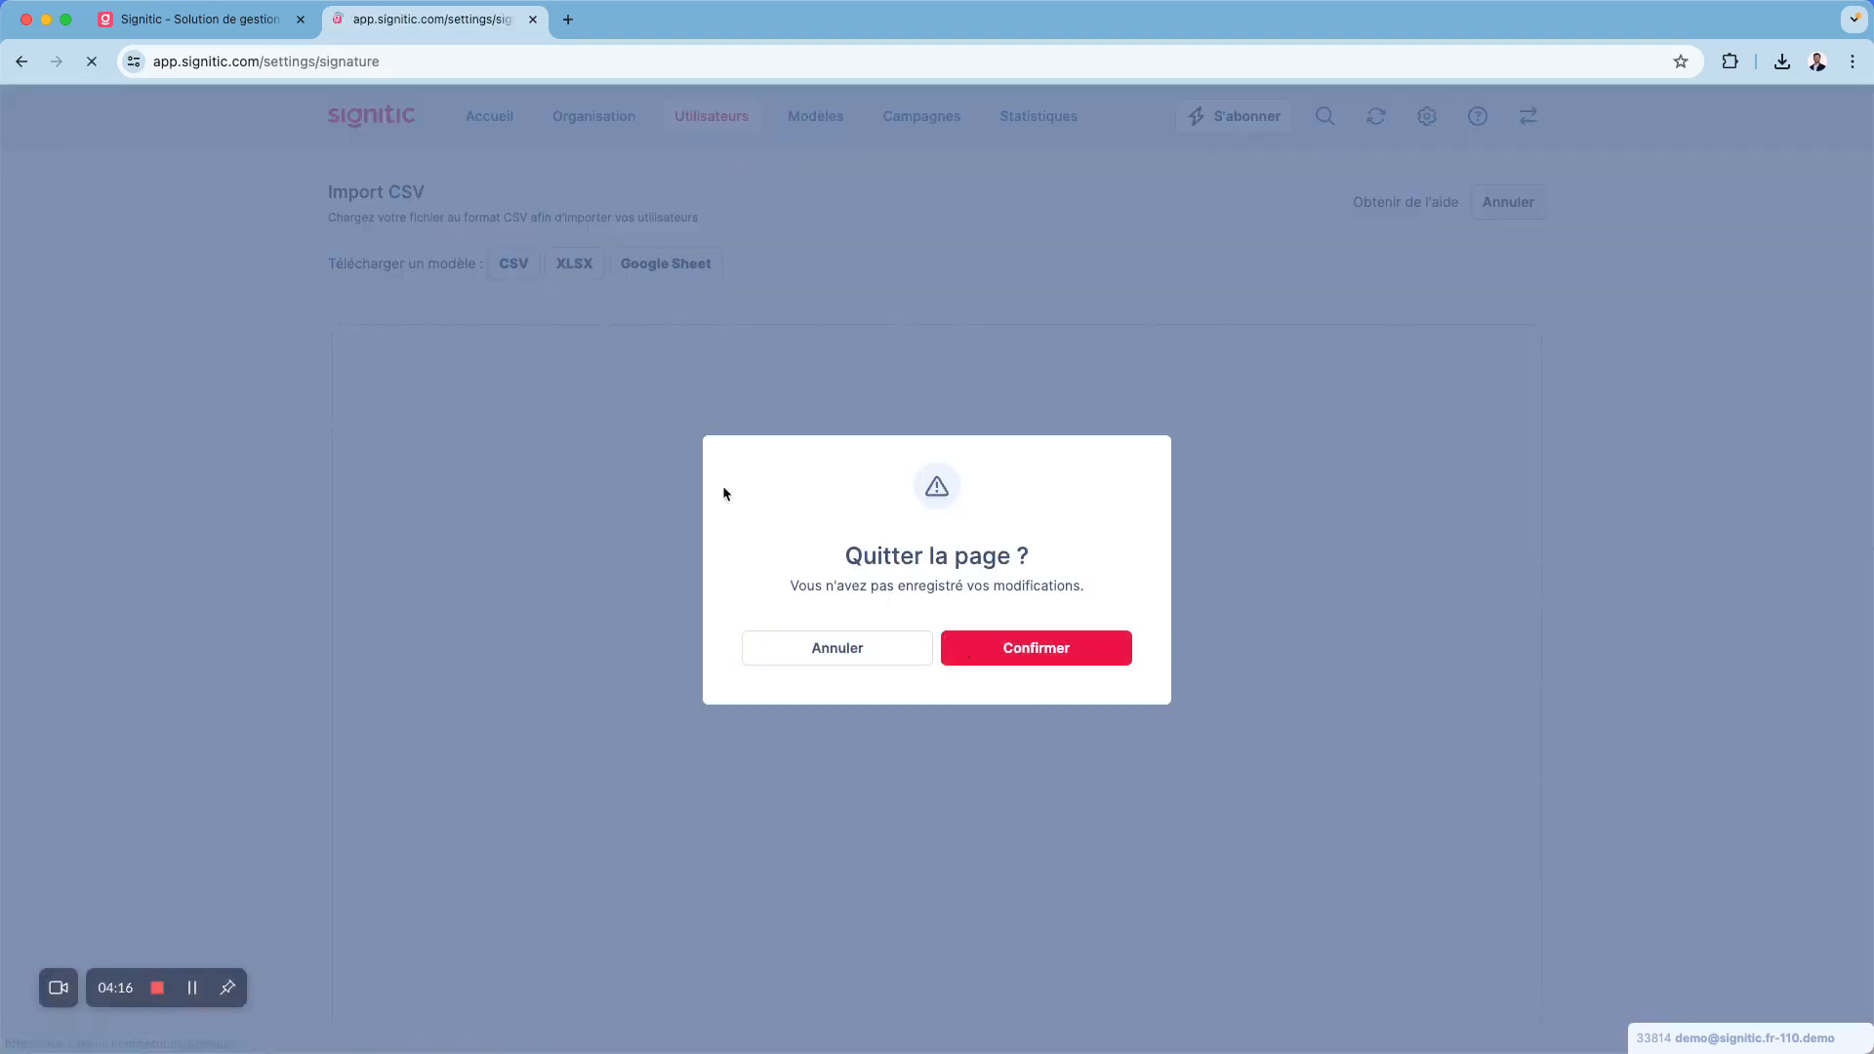
- Examine the Google Workspace and Microsoft 365 integration details in the available connectors catalogue without installing either
left_click(416, 383)
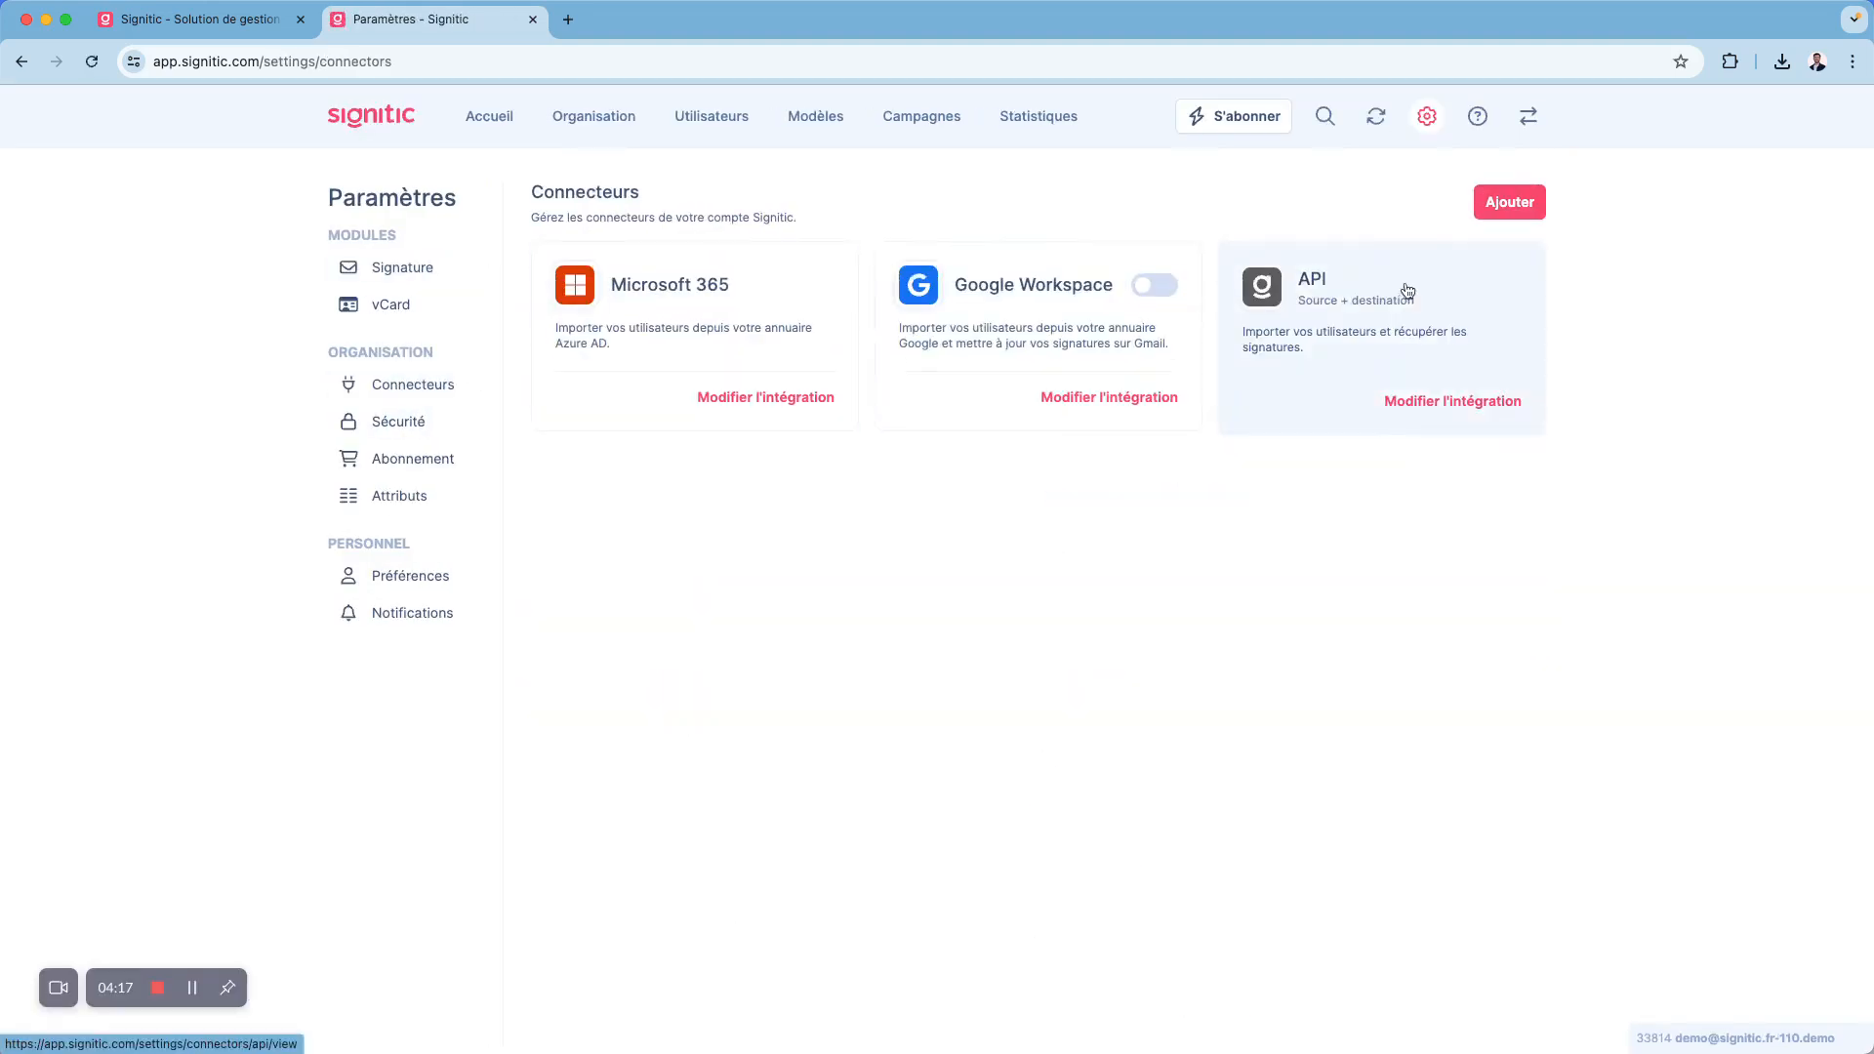
left_click(1510, 202)
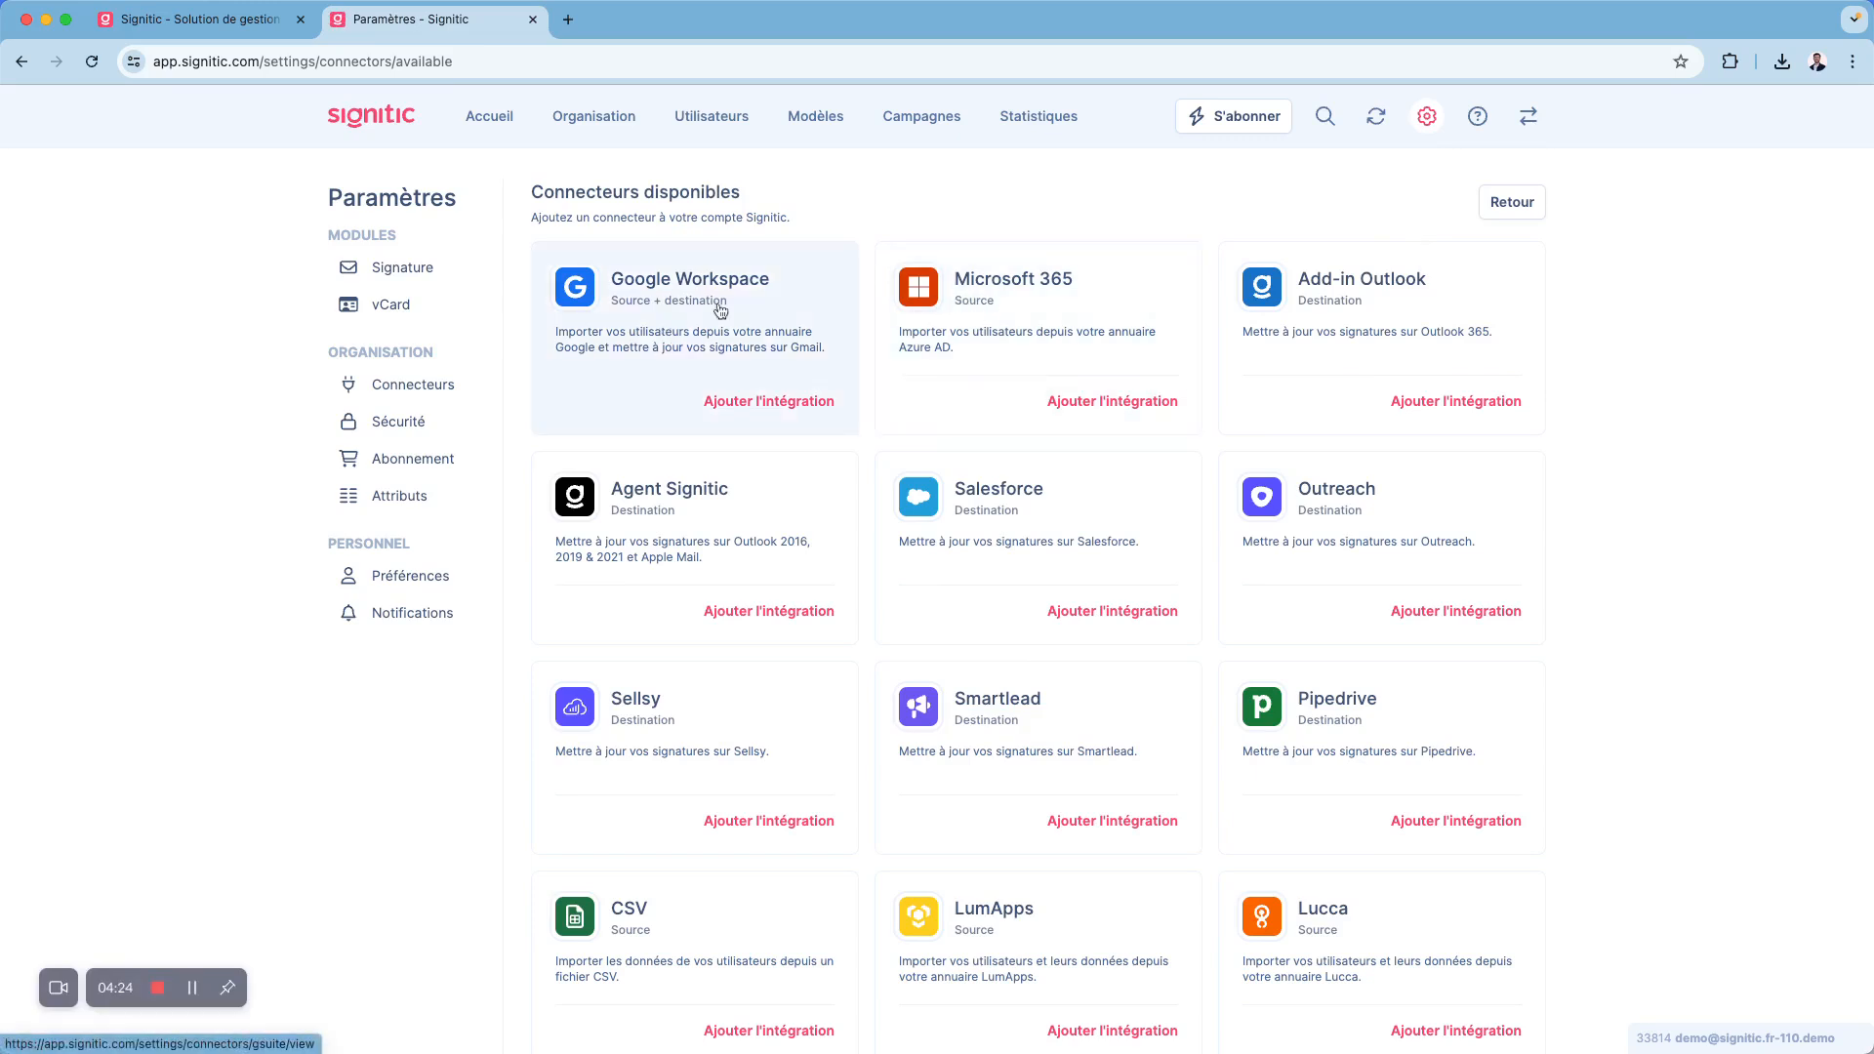
left_click(736, 400)
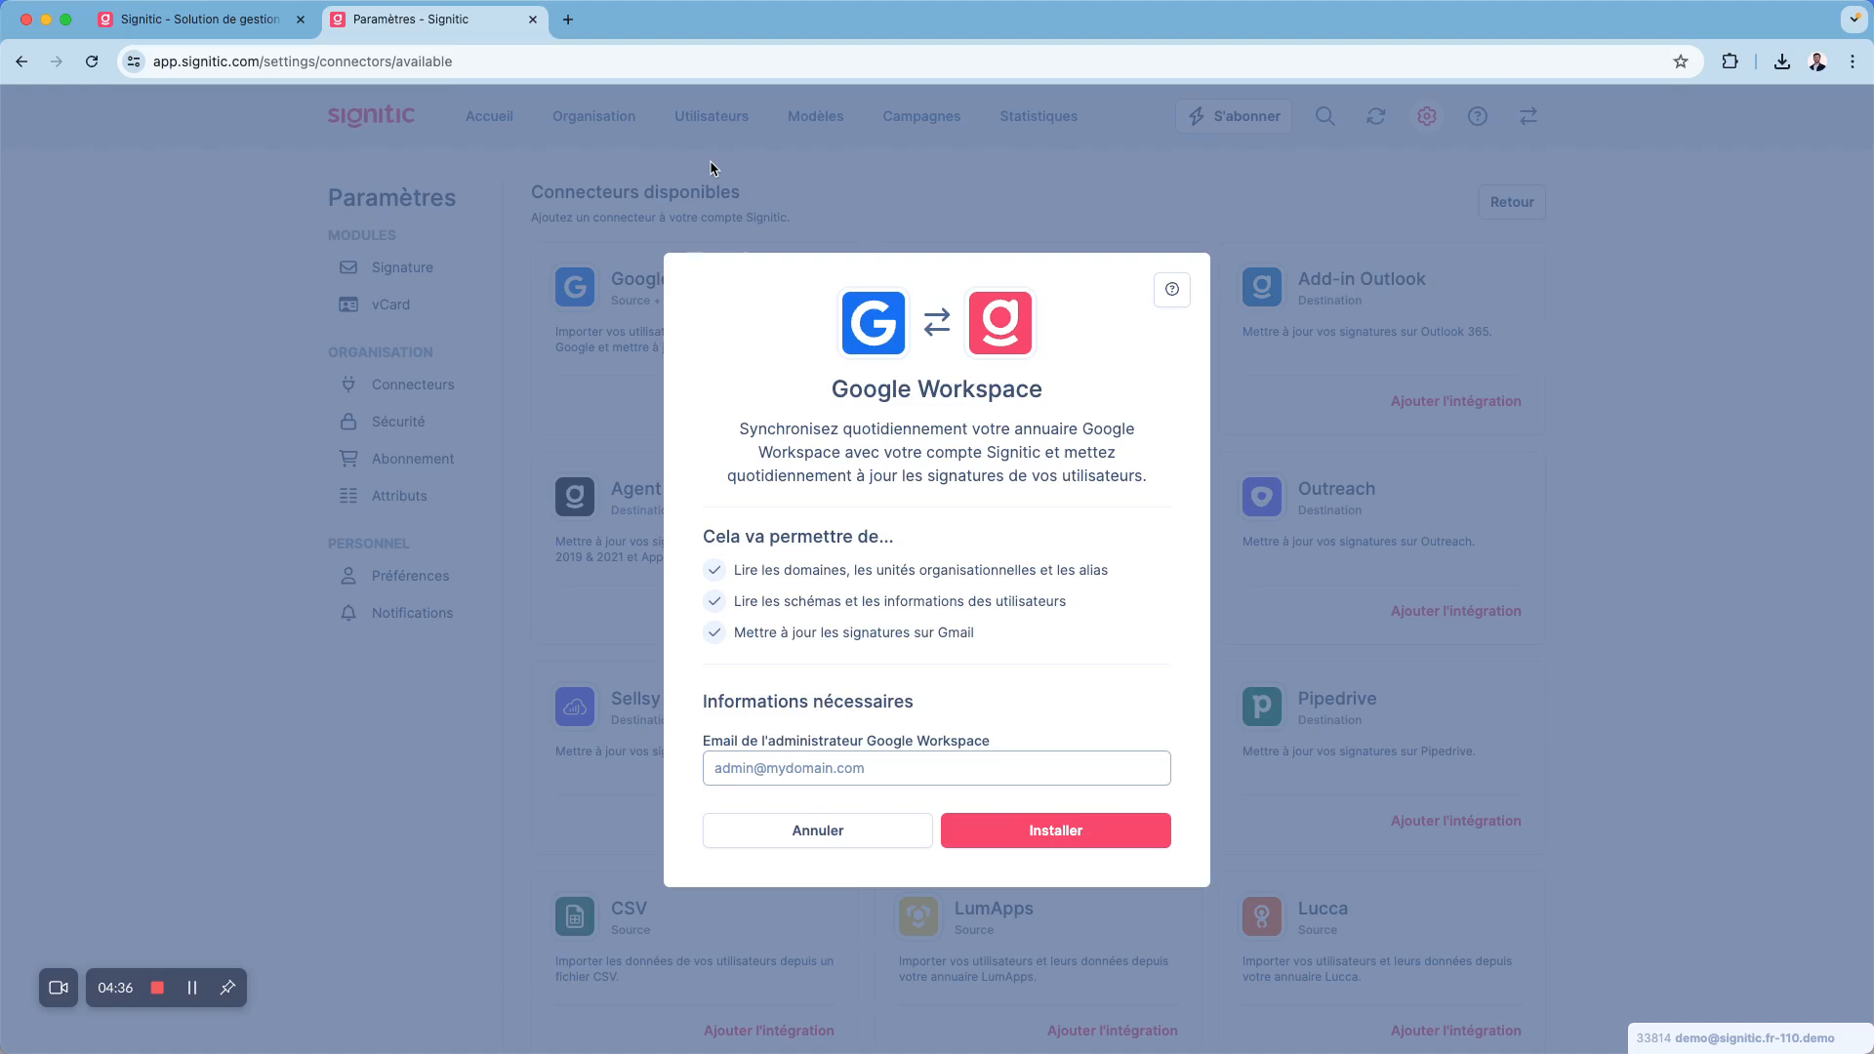
left_click(1125, 237)
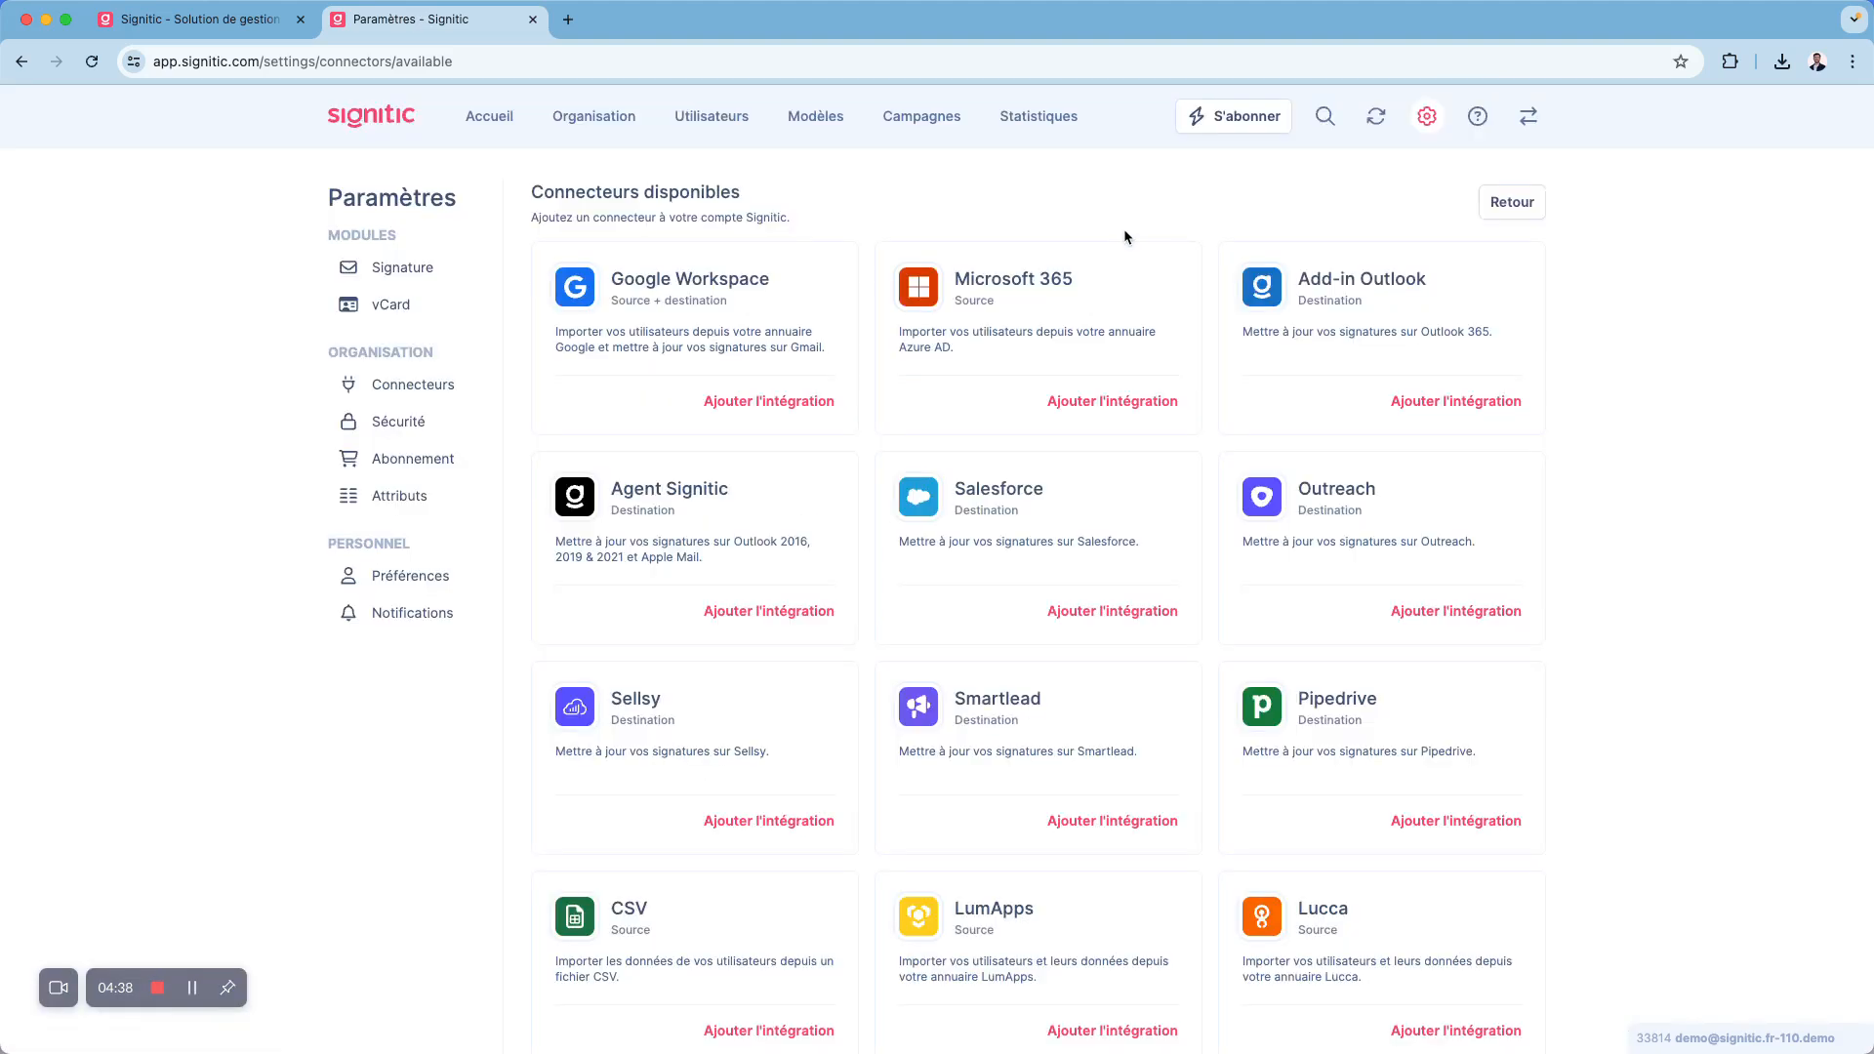
left_click(1073, 400)
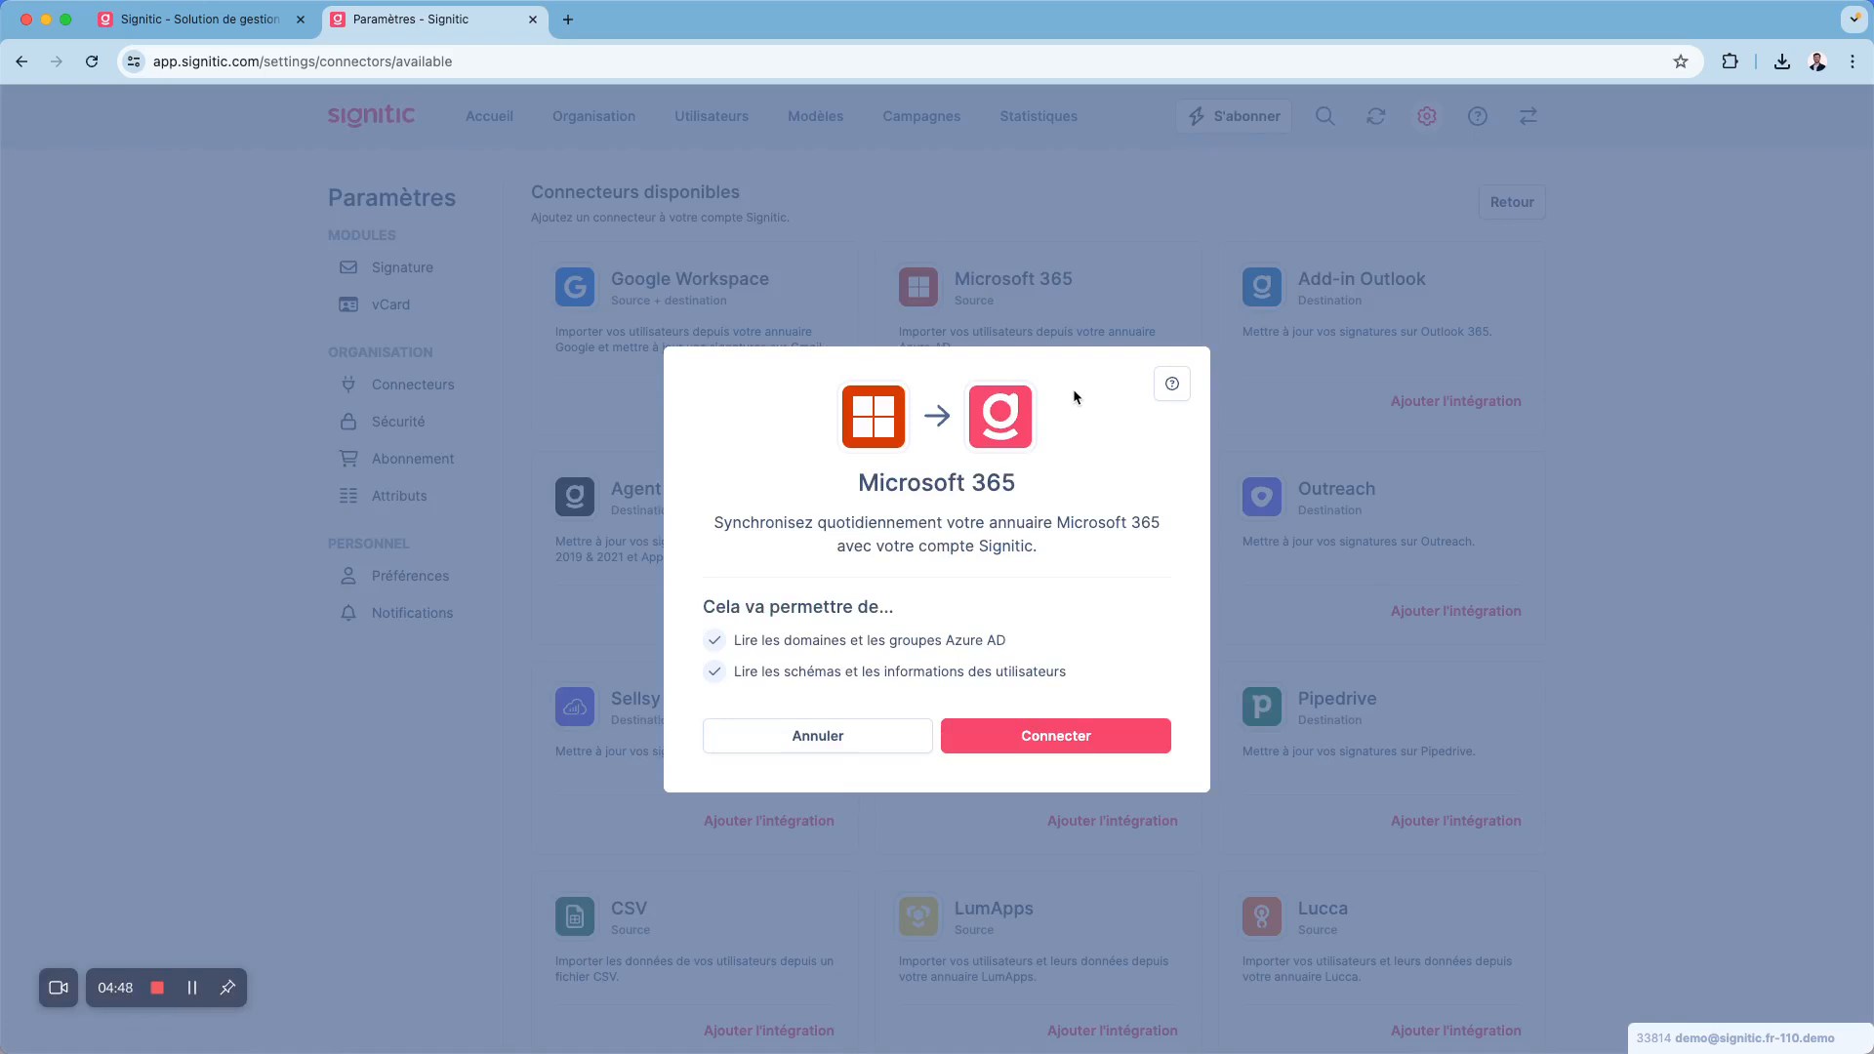
left_click(1098, 199)
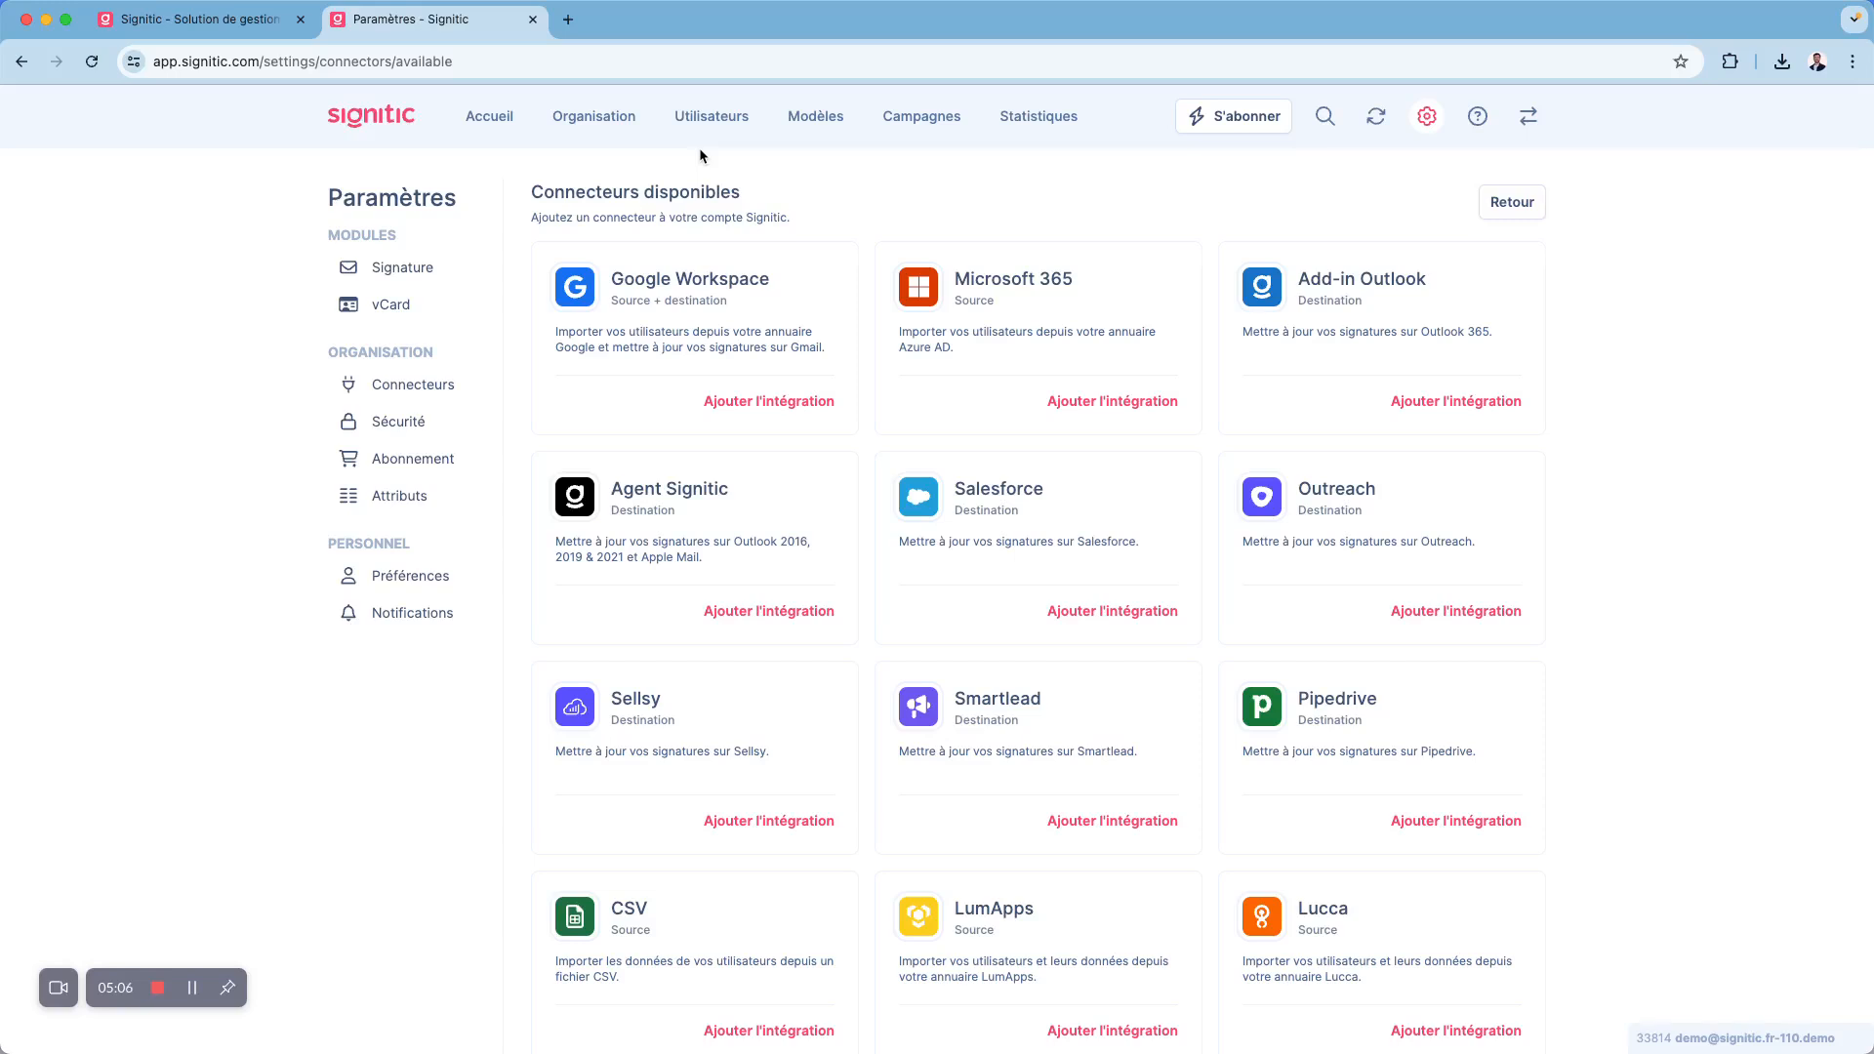
left_click(753, 405)
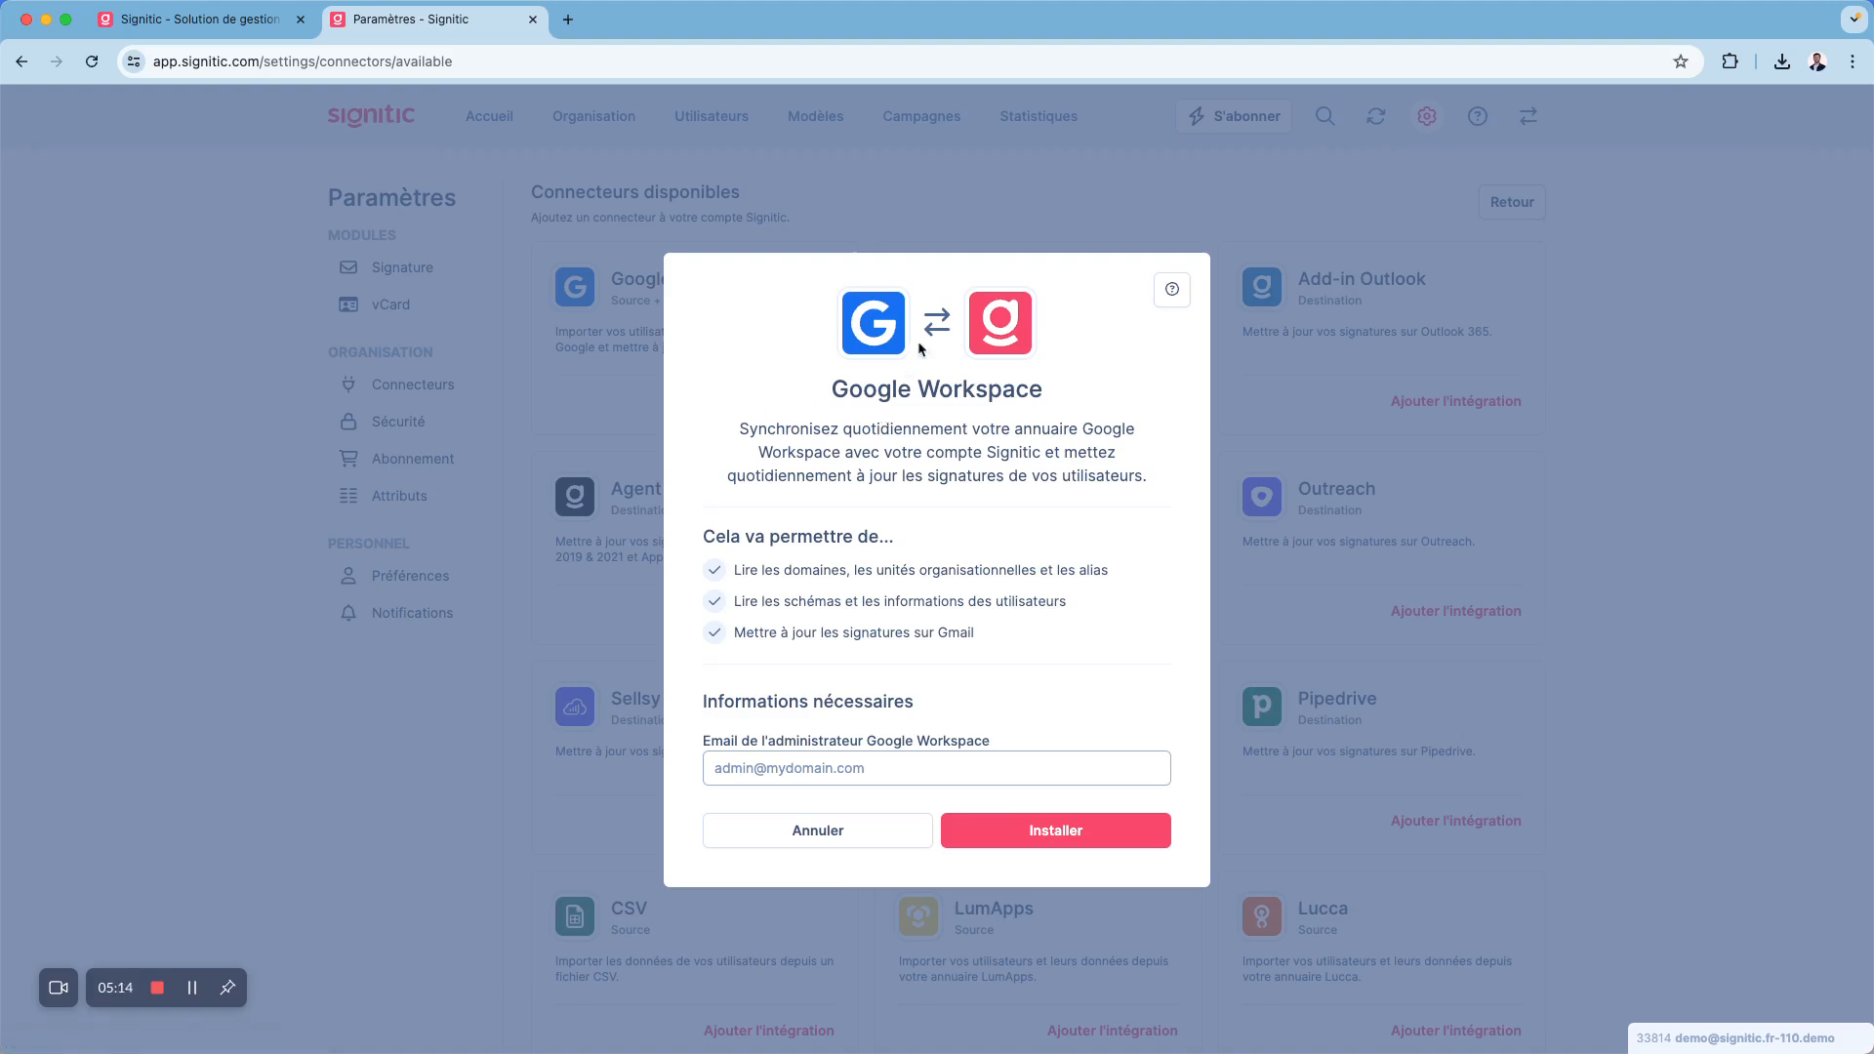
left_click(640, 395)
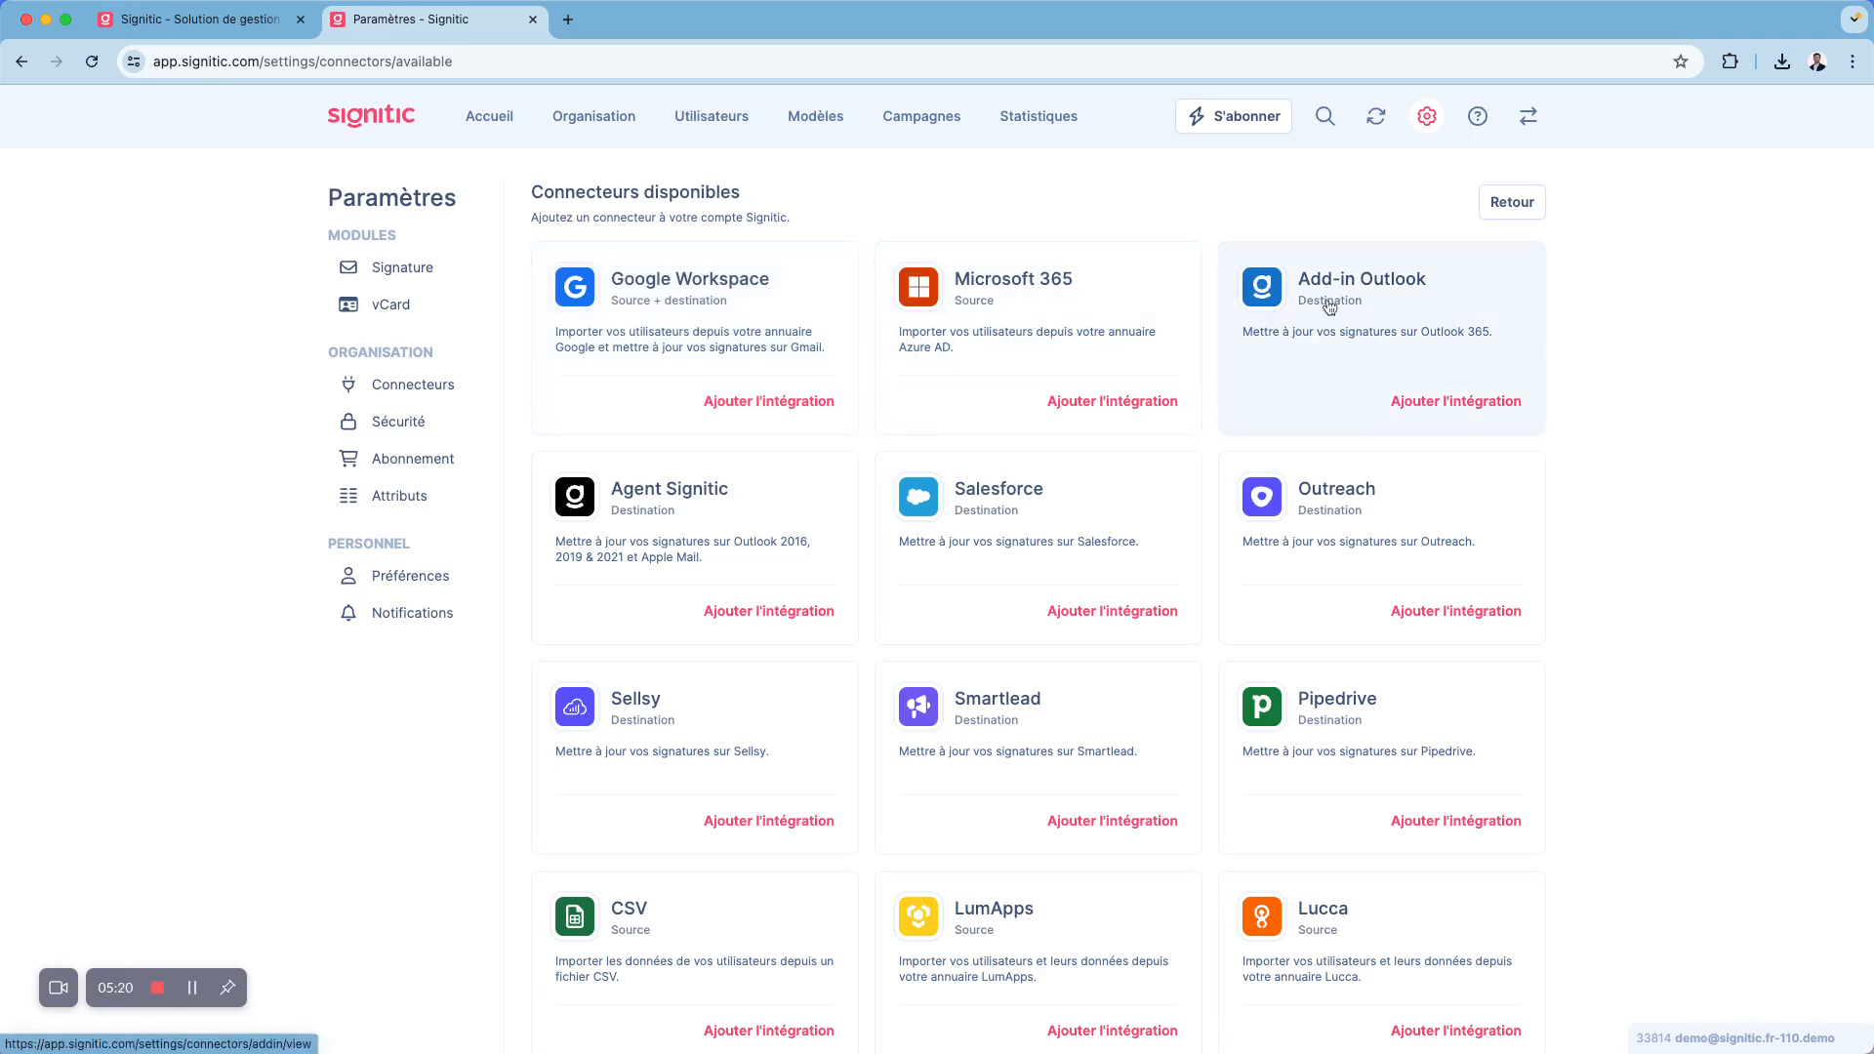
- Examine the Add-in Outlook and Agent Signitic integration details without installing either
left_click(1391, 402)
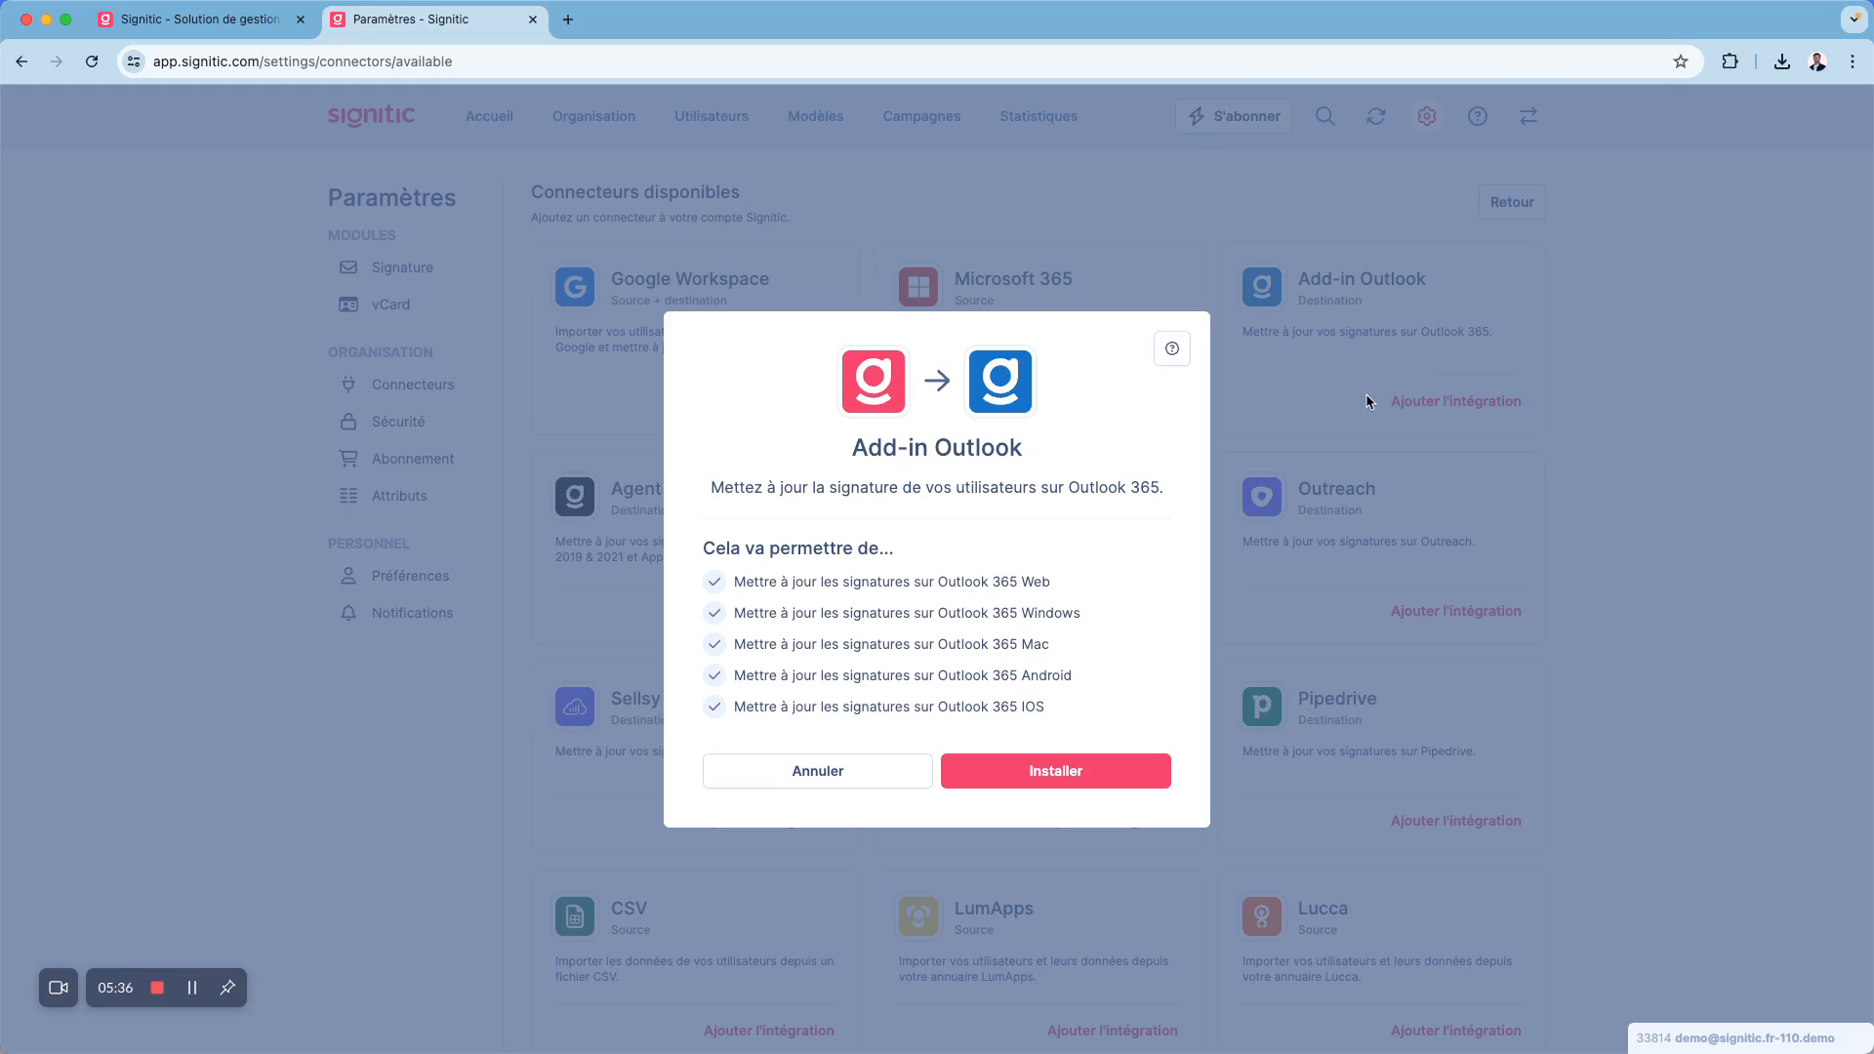
left_click(1369, 402)
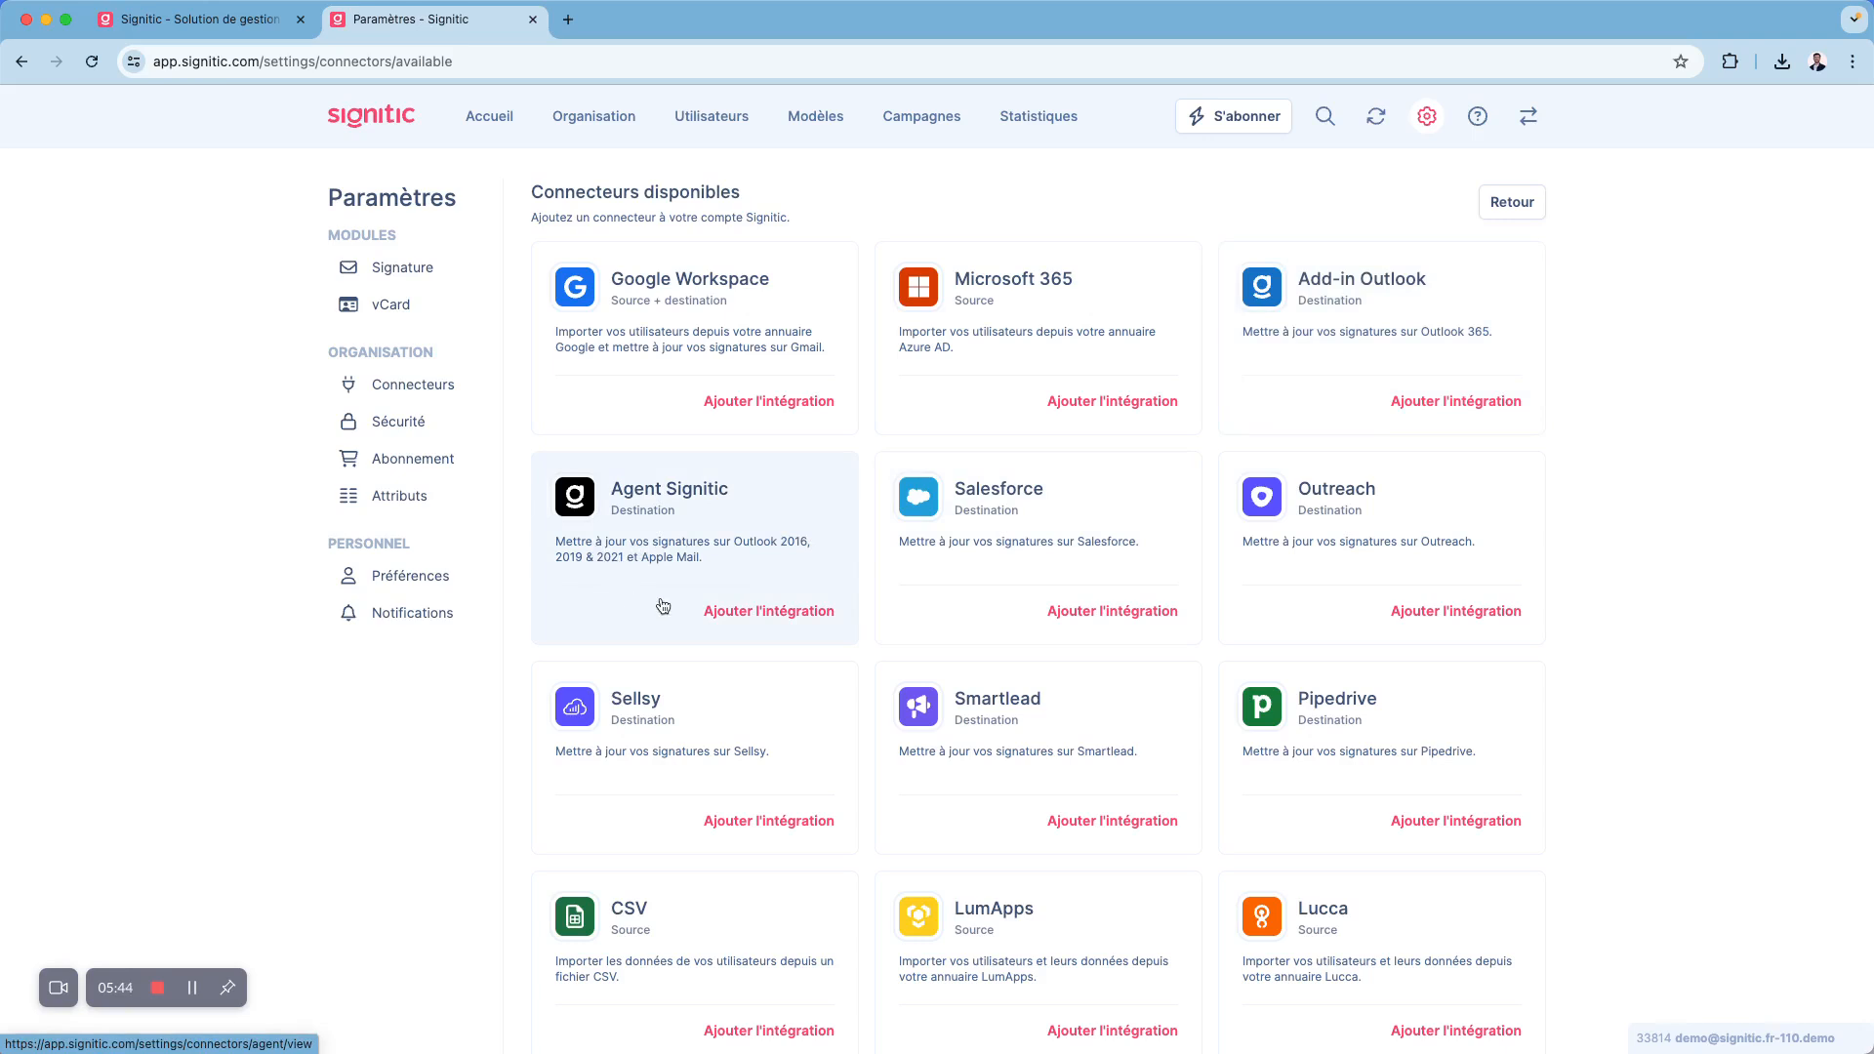
left_click(734, 607)
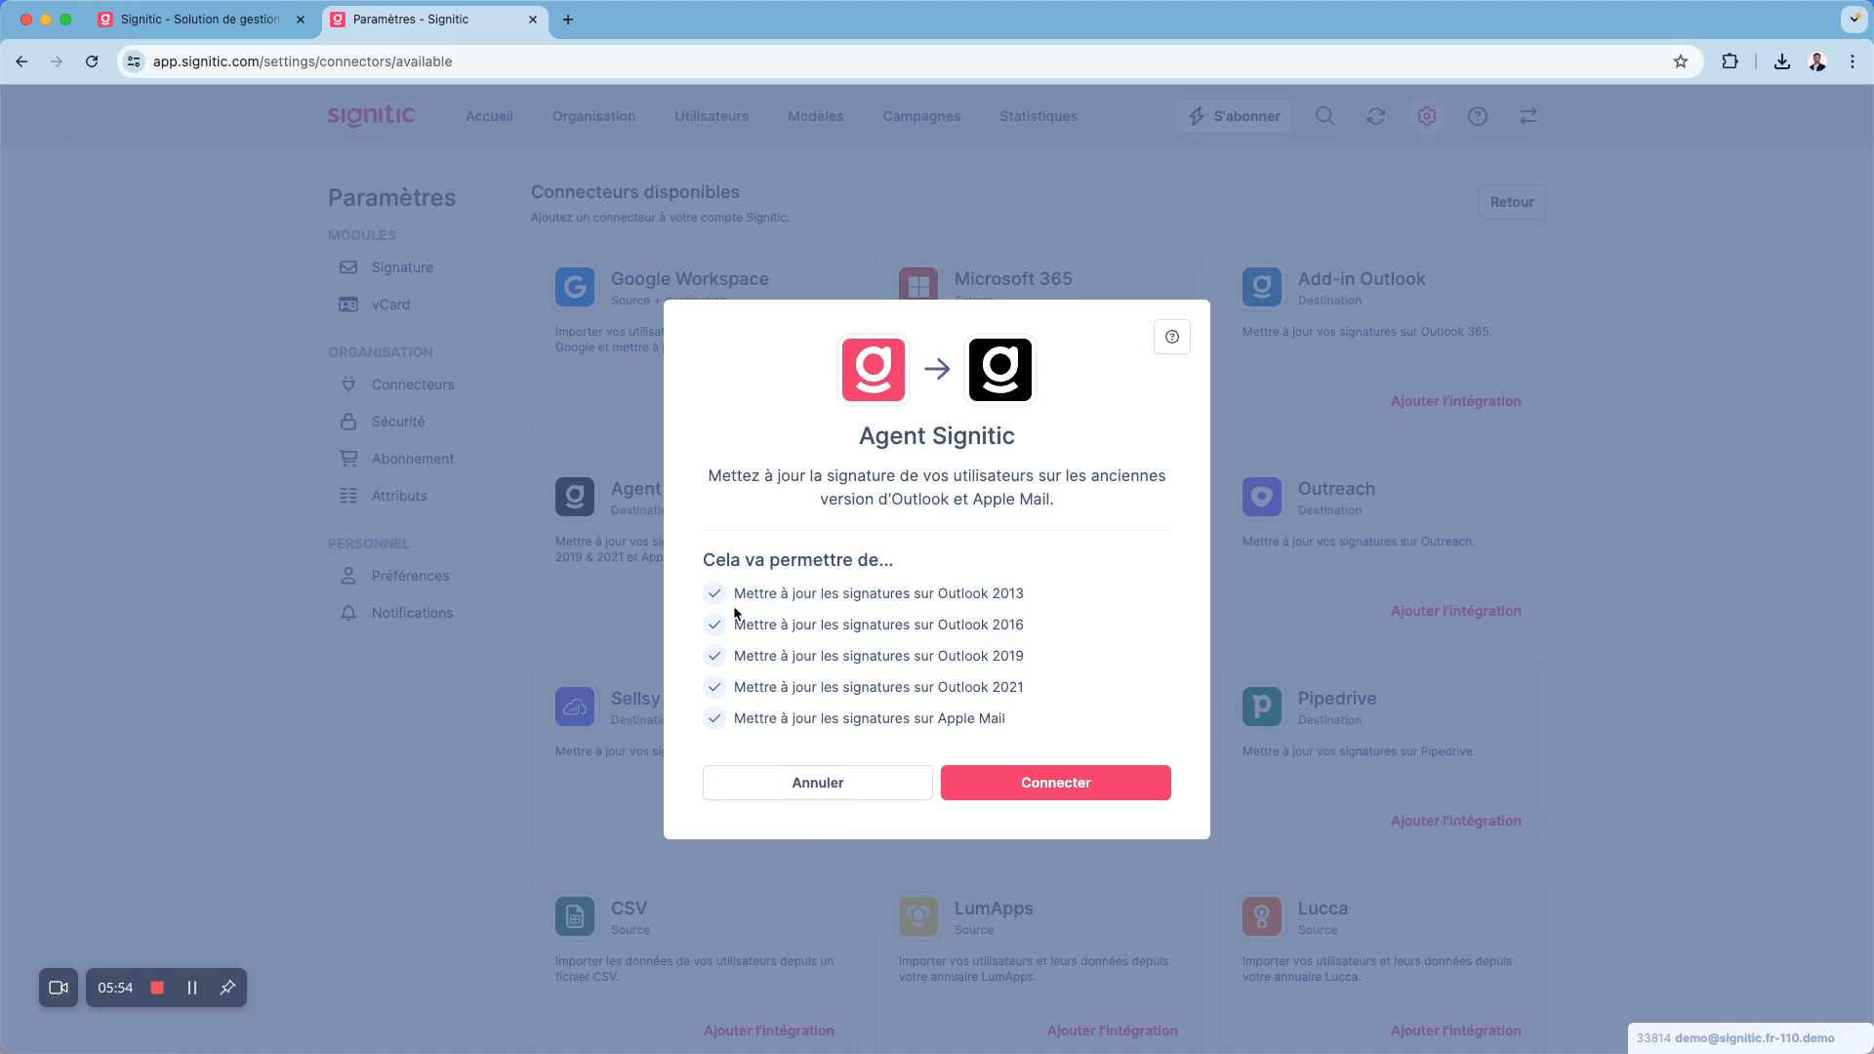
left_click(1191, 209)
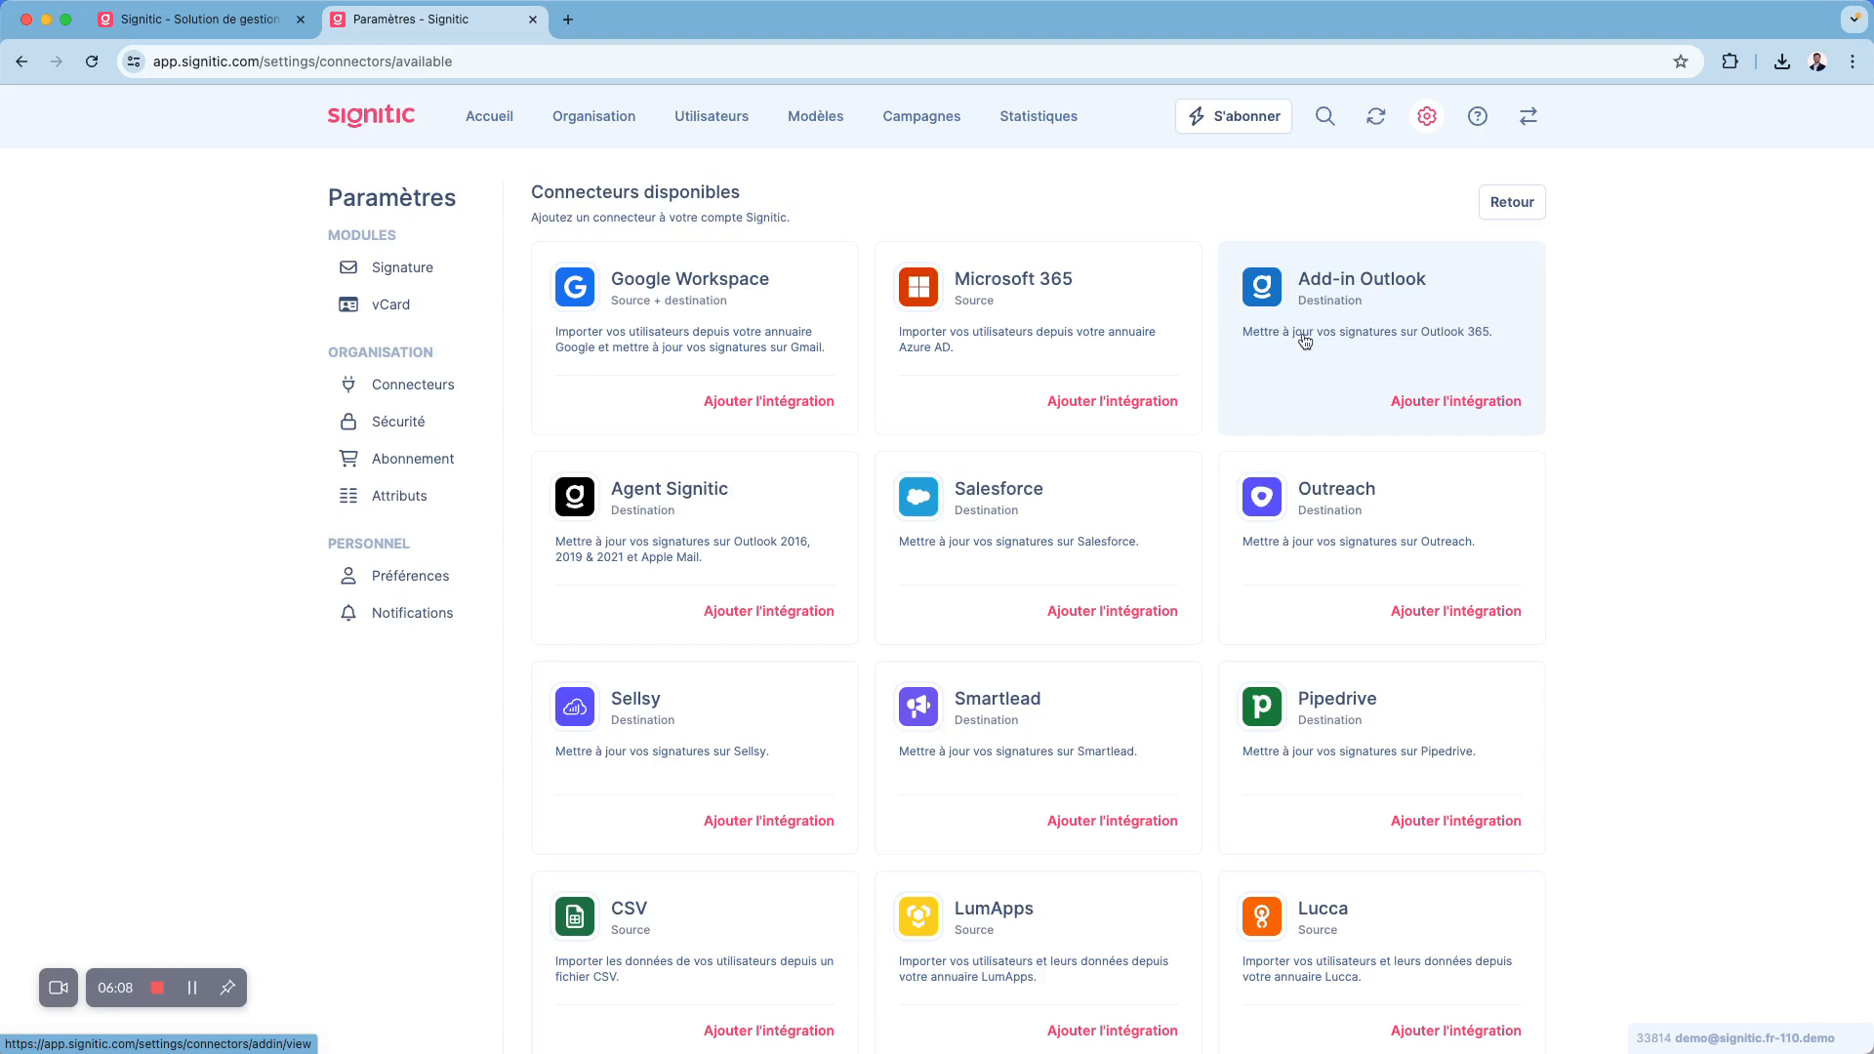
- Open the security settings and review the Admin and Co-admin roles
left_click(422, 423)
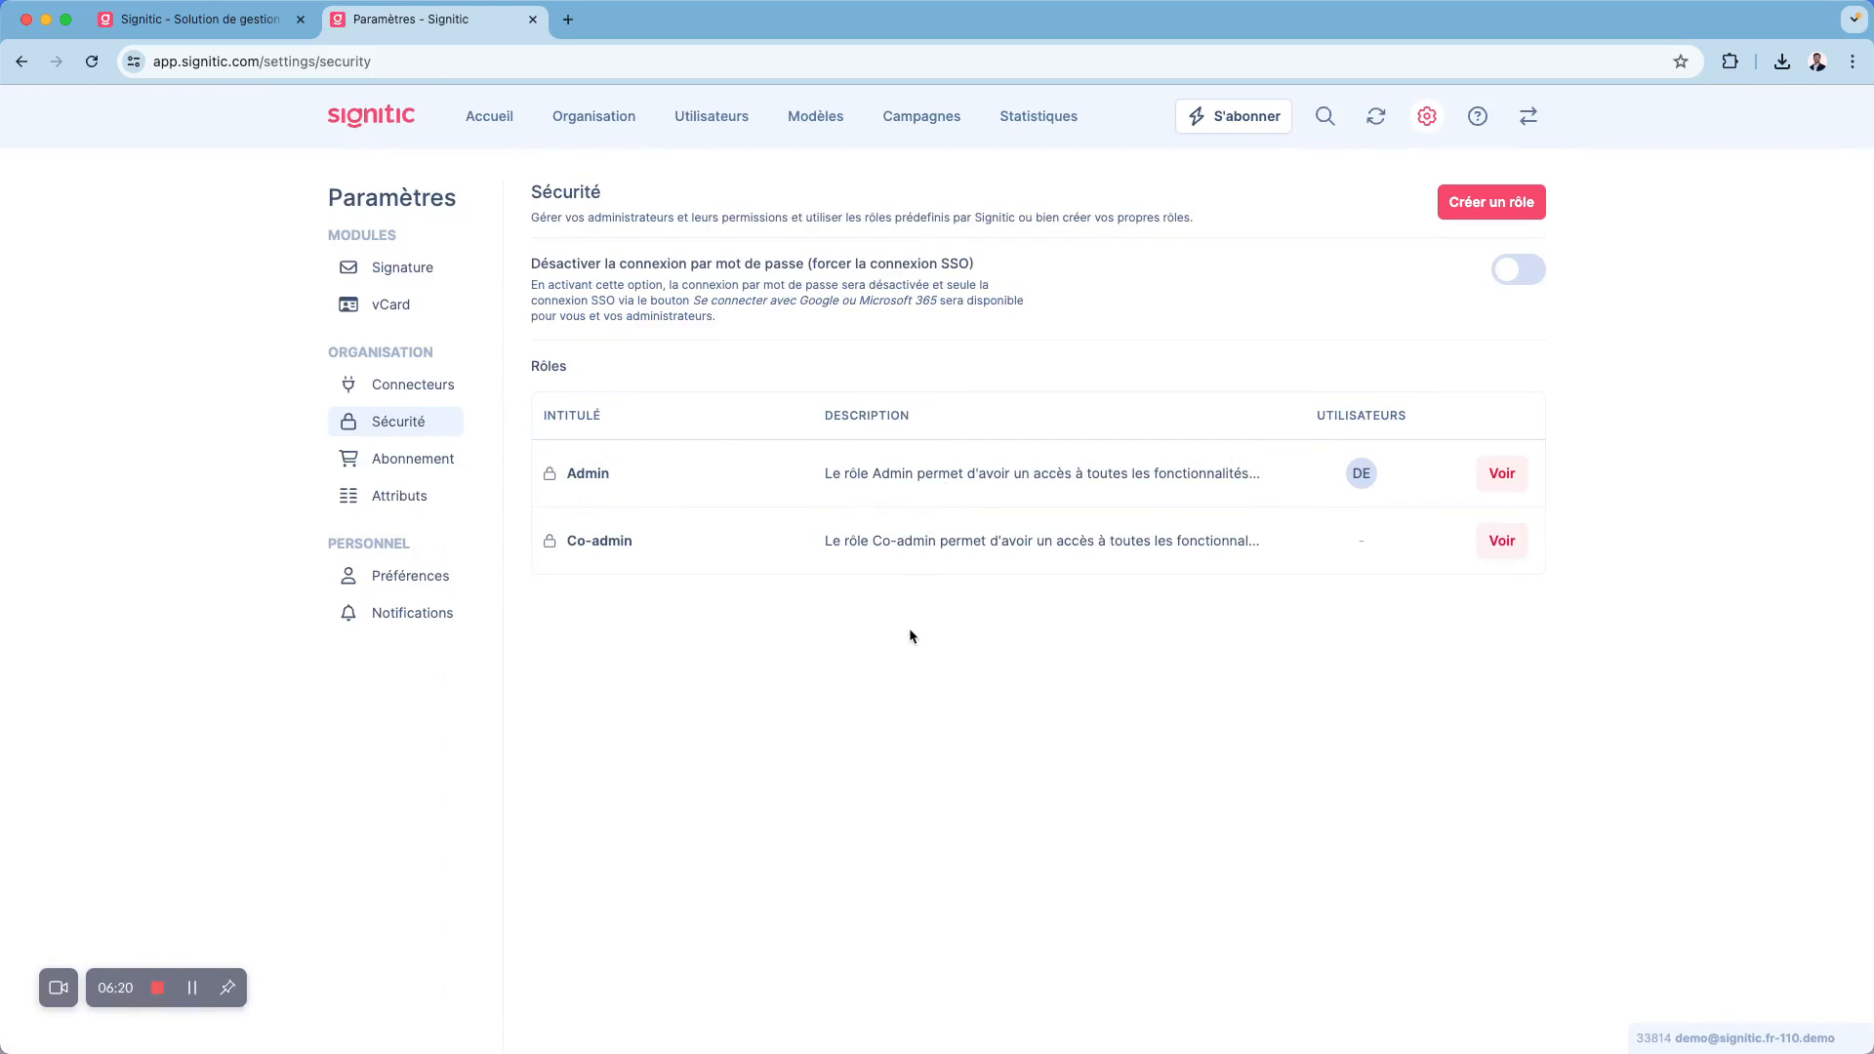
left_click_drag(568, 475, 611, 475)
left_click_drag(569, 540, 648, 540)
left_click(650, 540)
- Open the organisation's default Signitic group and review its general information, graphic charter and social links
left_click(620, 119)
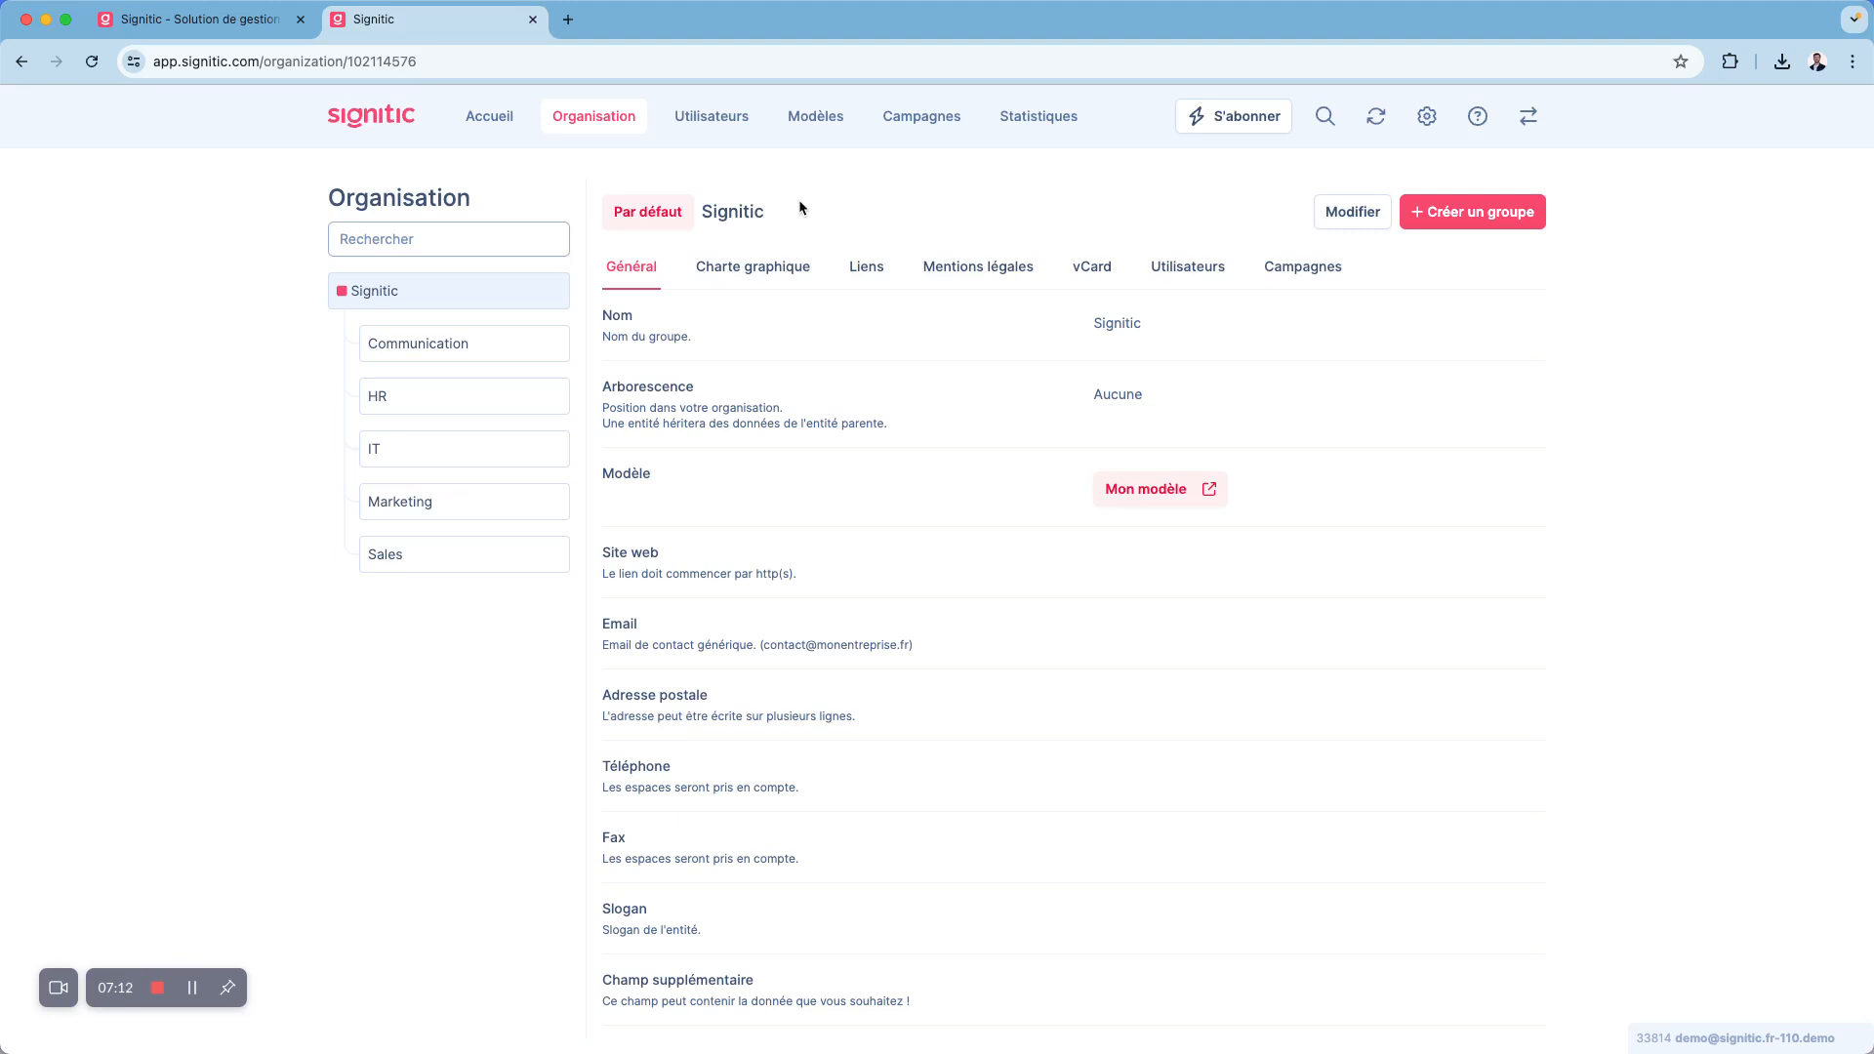
left_click_drag(604, 552, 766, 554)
left_click(820, 567)
left_click(788, 288)
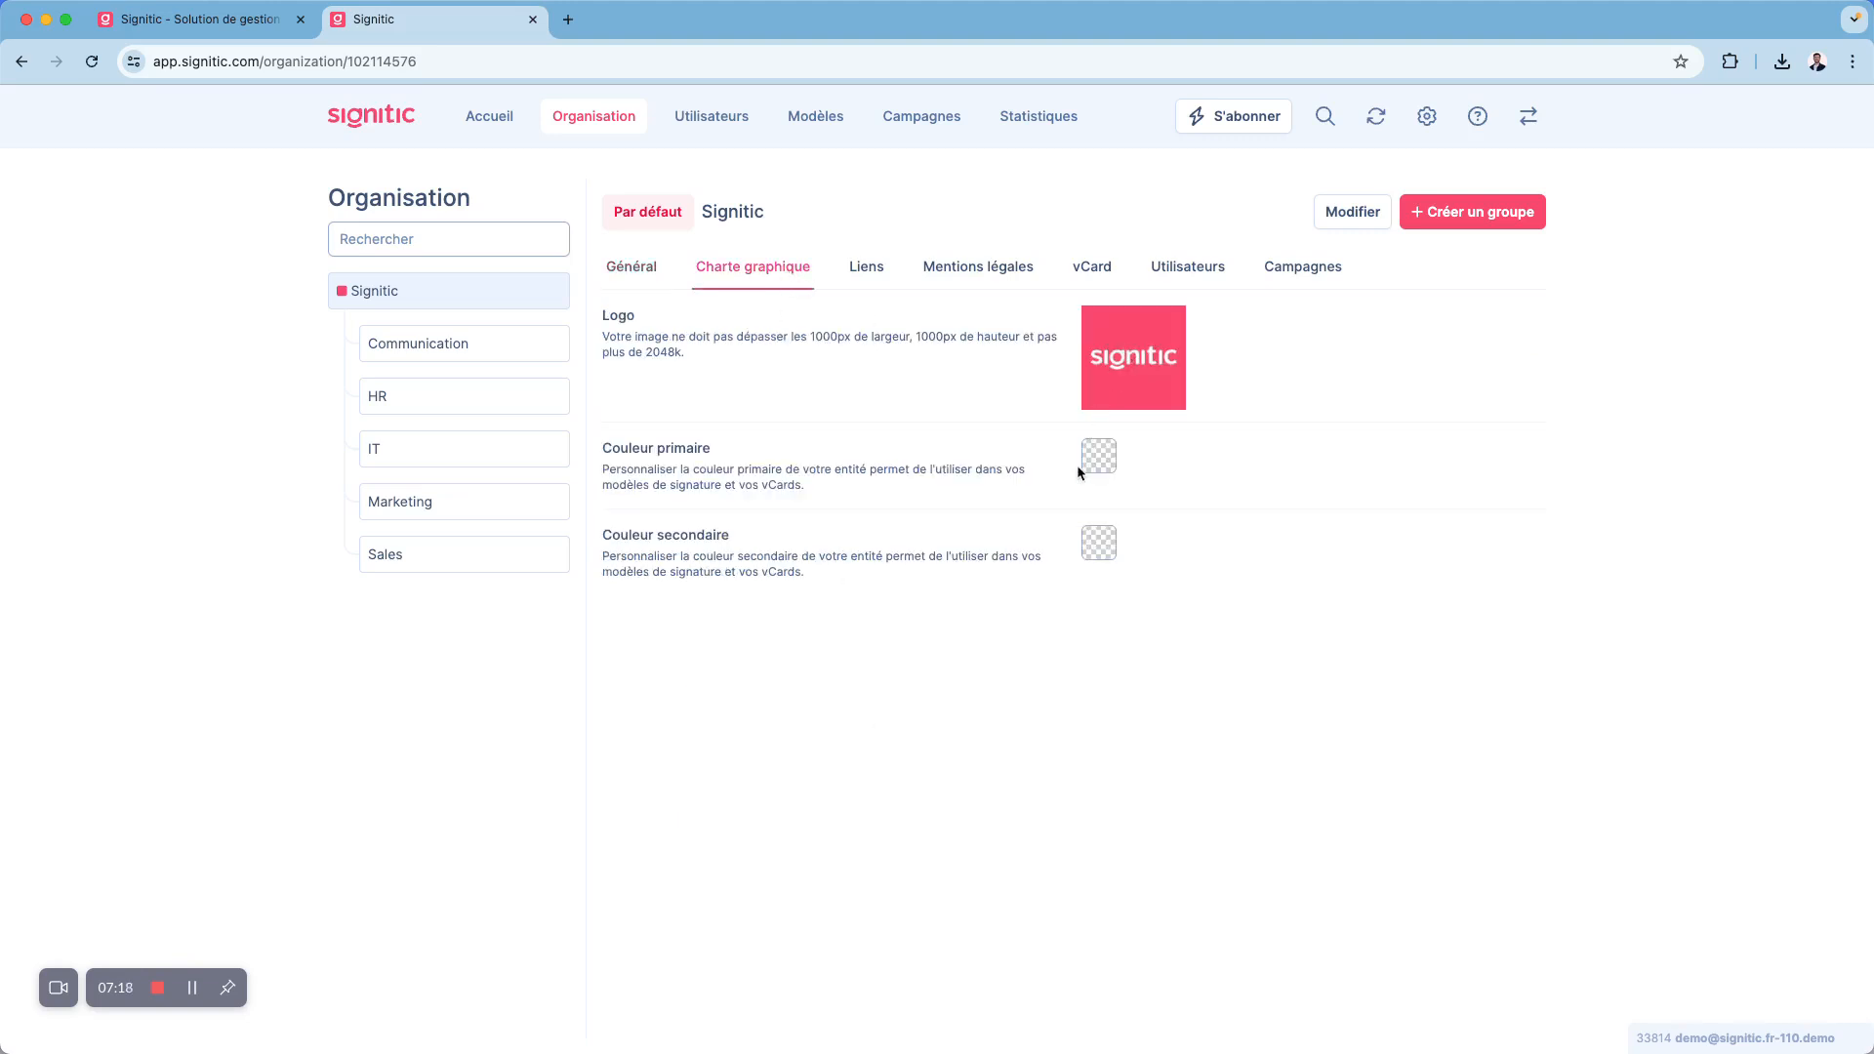
left_click(869, 268)
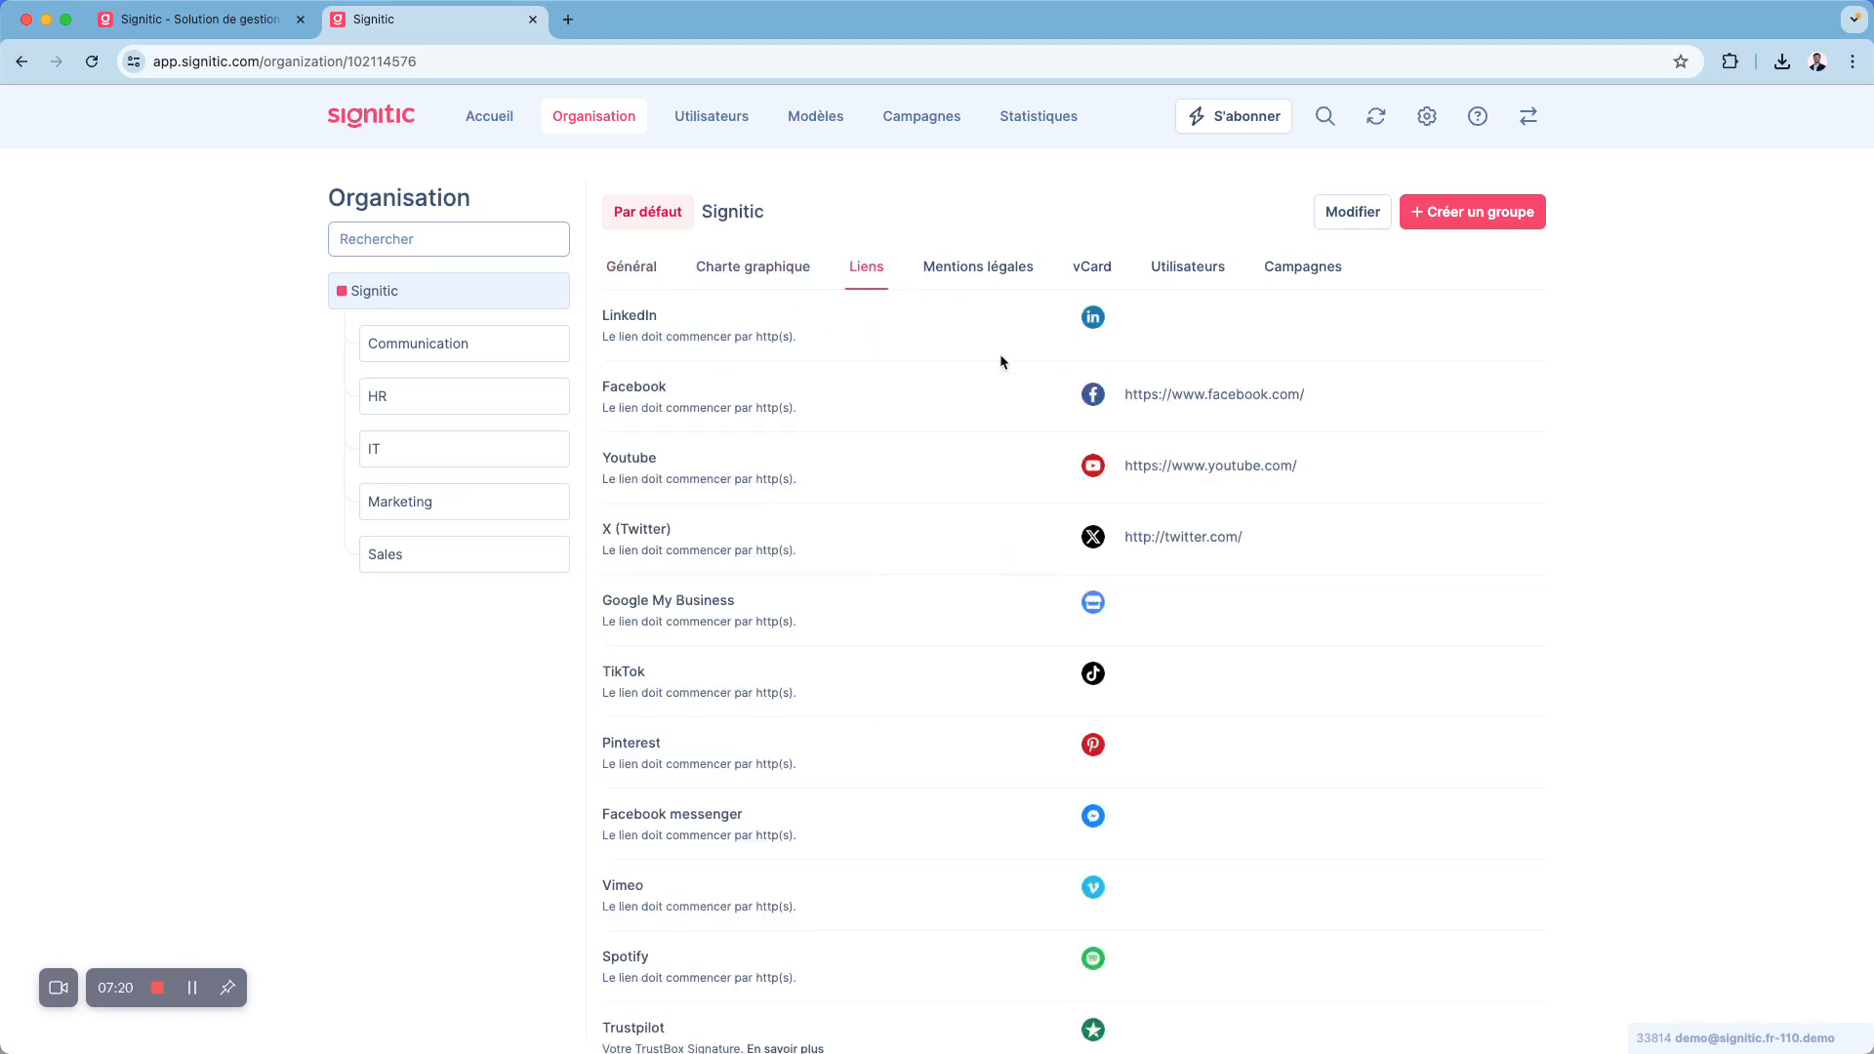
- Review the default Signitic group's legal notices and general information
left_click(1003, 268)
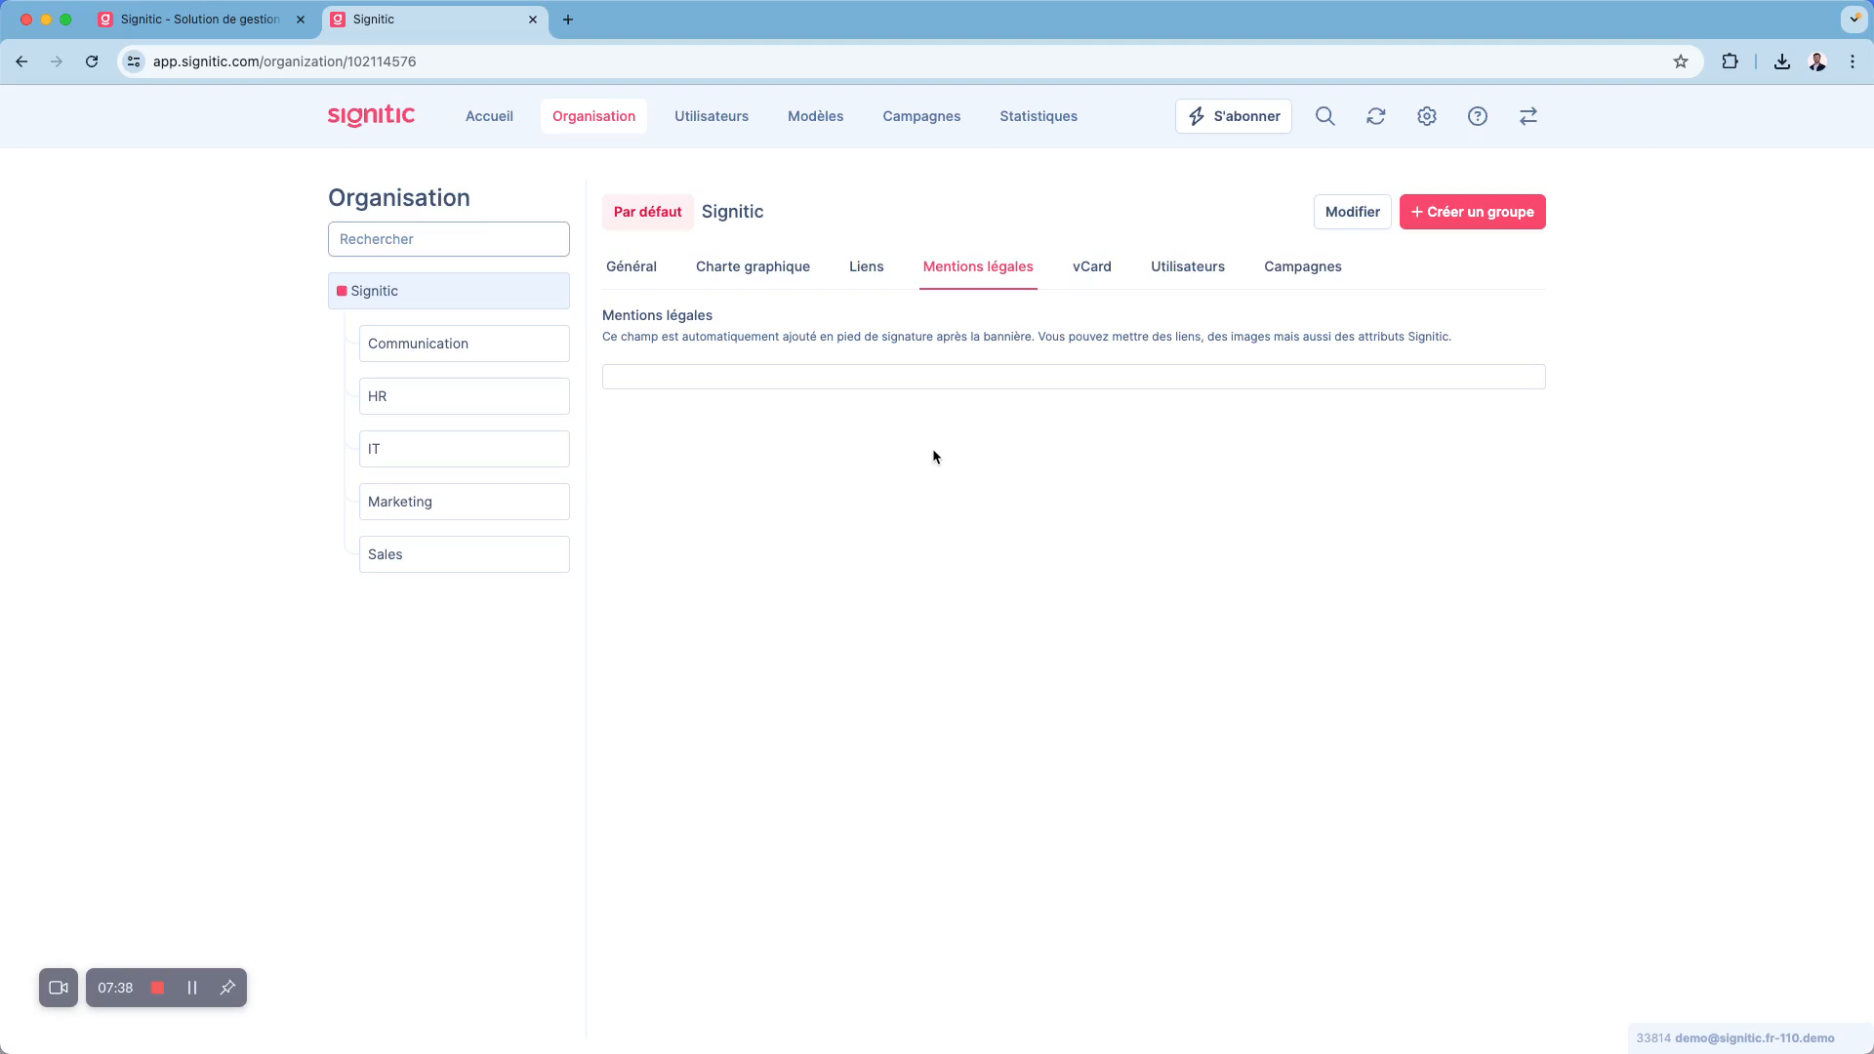
left_click(630, 267)
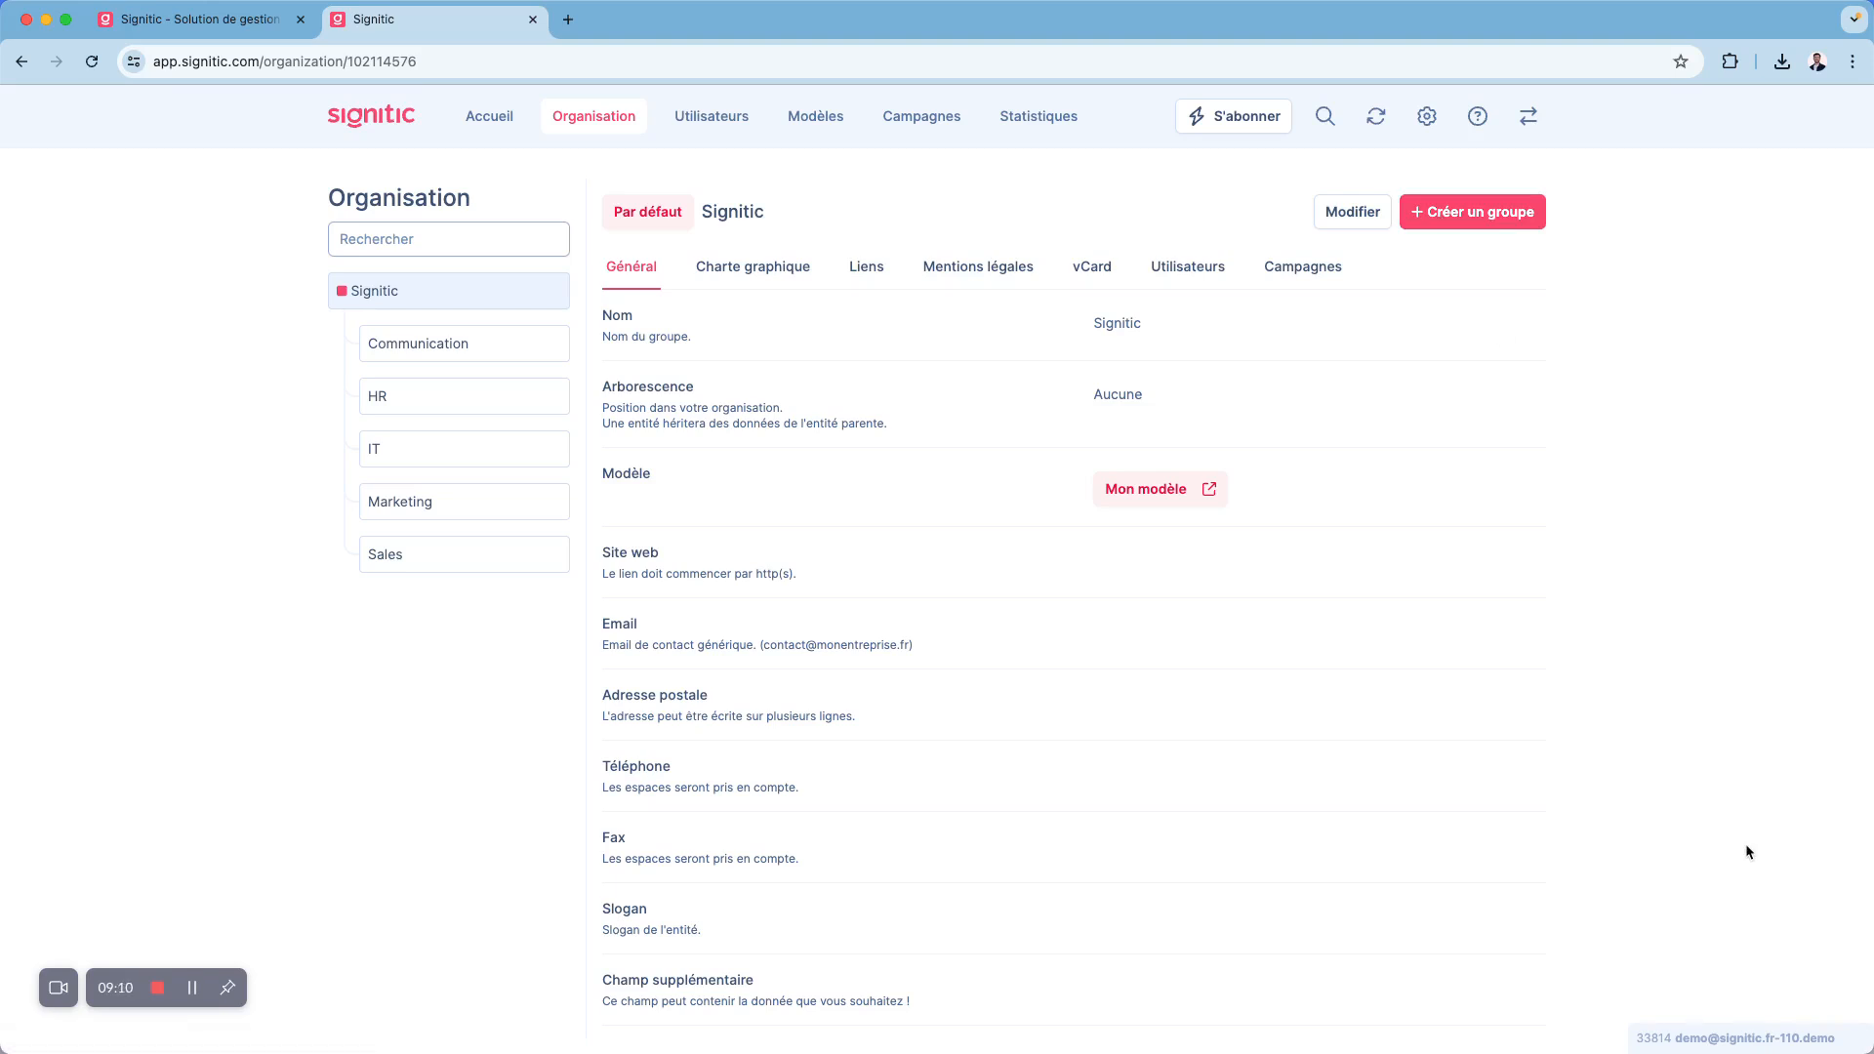
- Create a signature template from the gallery layout with a logo beside the contact details and Facebook, LinkedIn and website icons
left_click(825, 127)
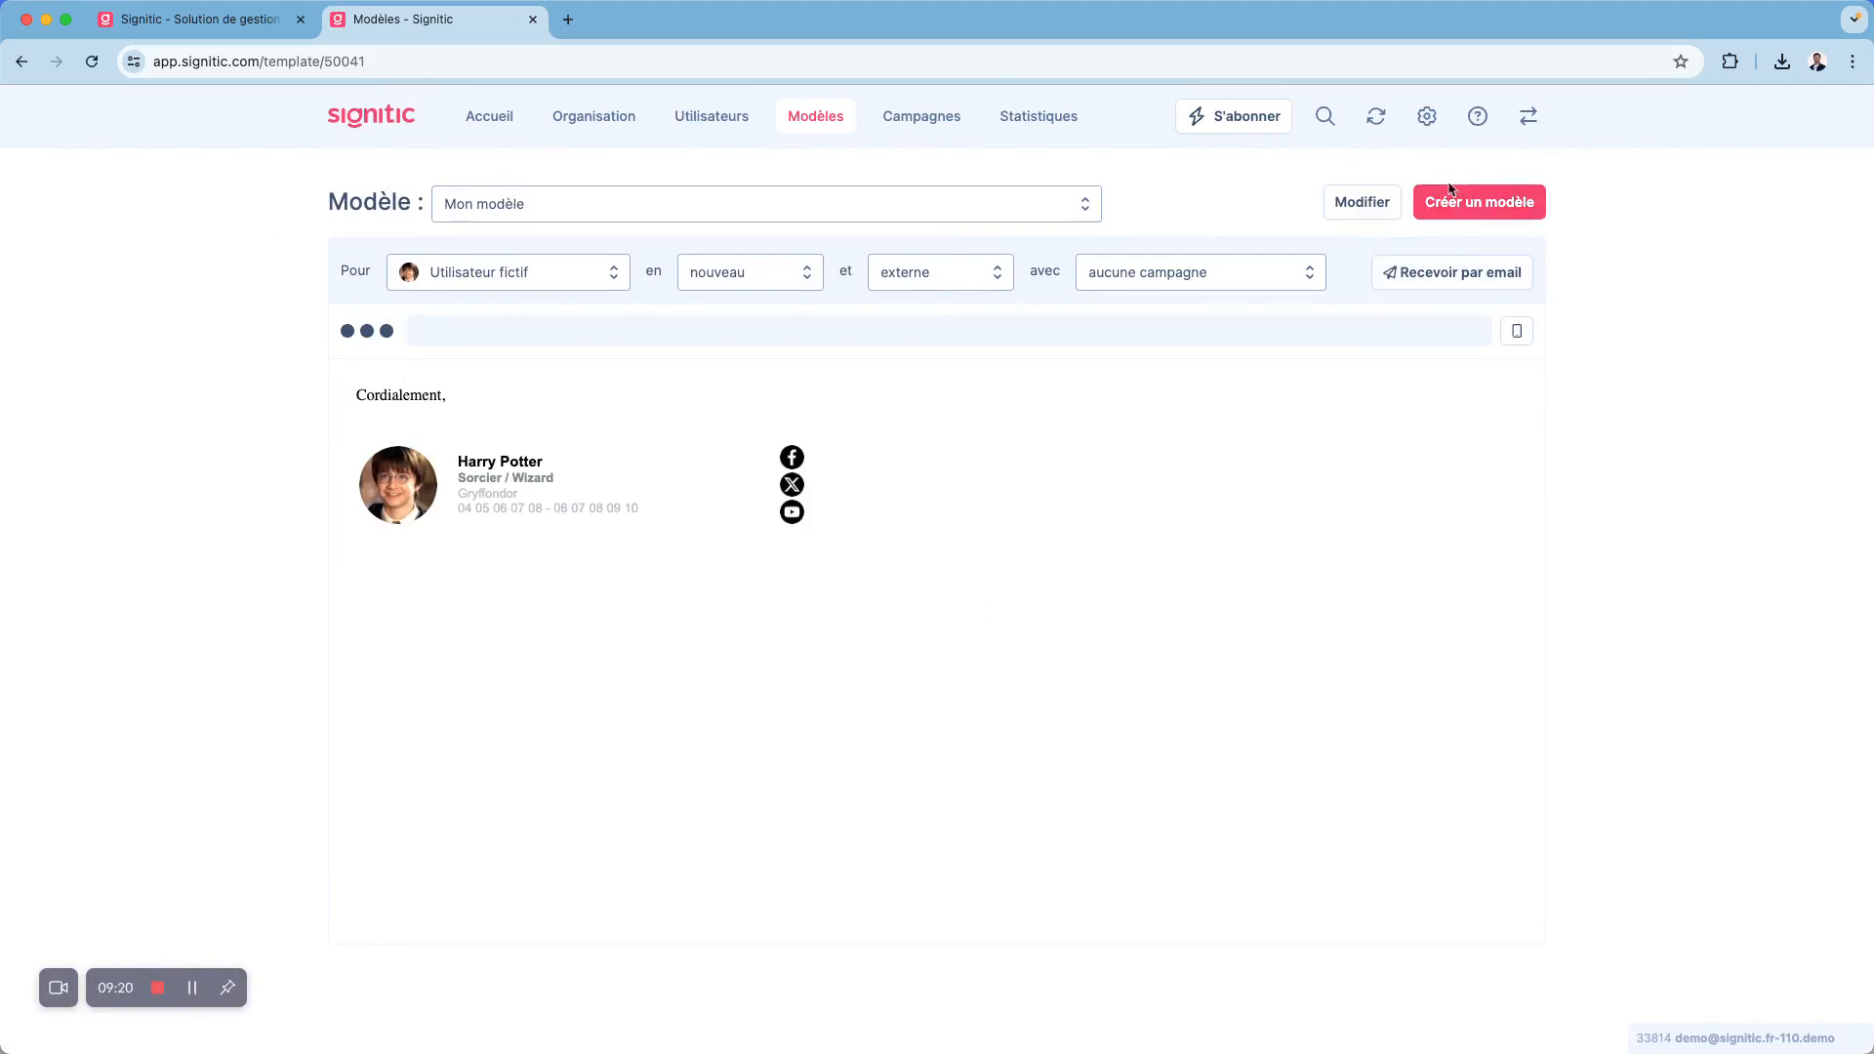
left_click(1476, 205)
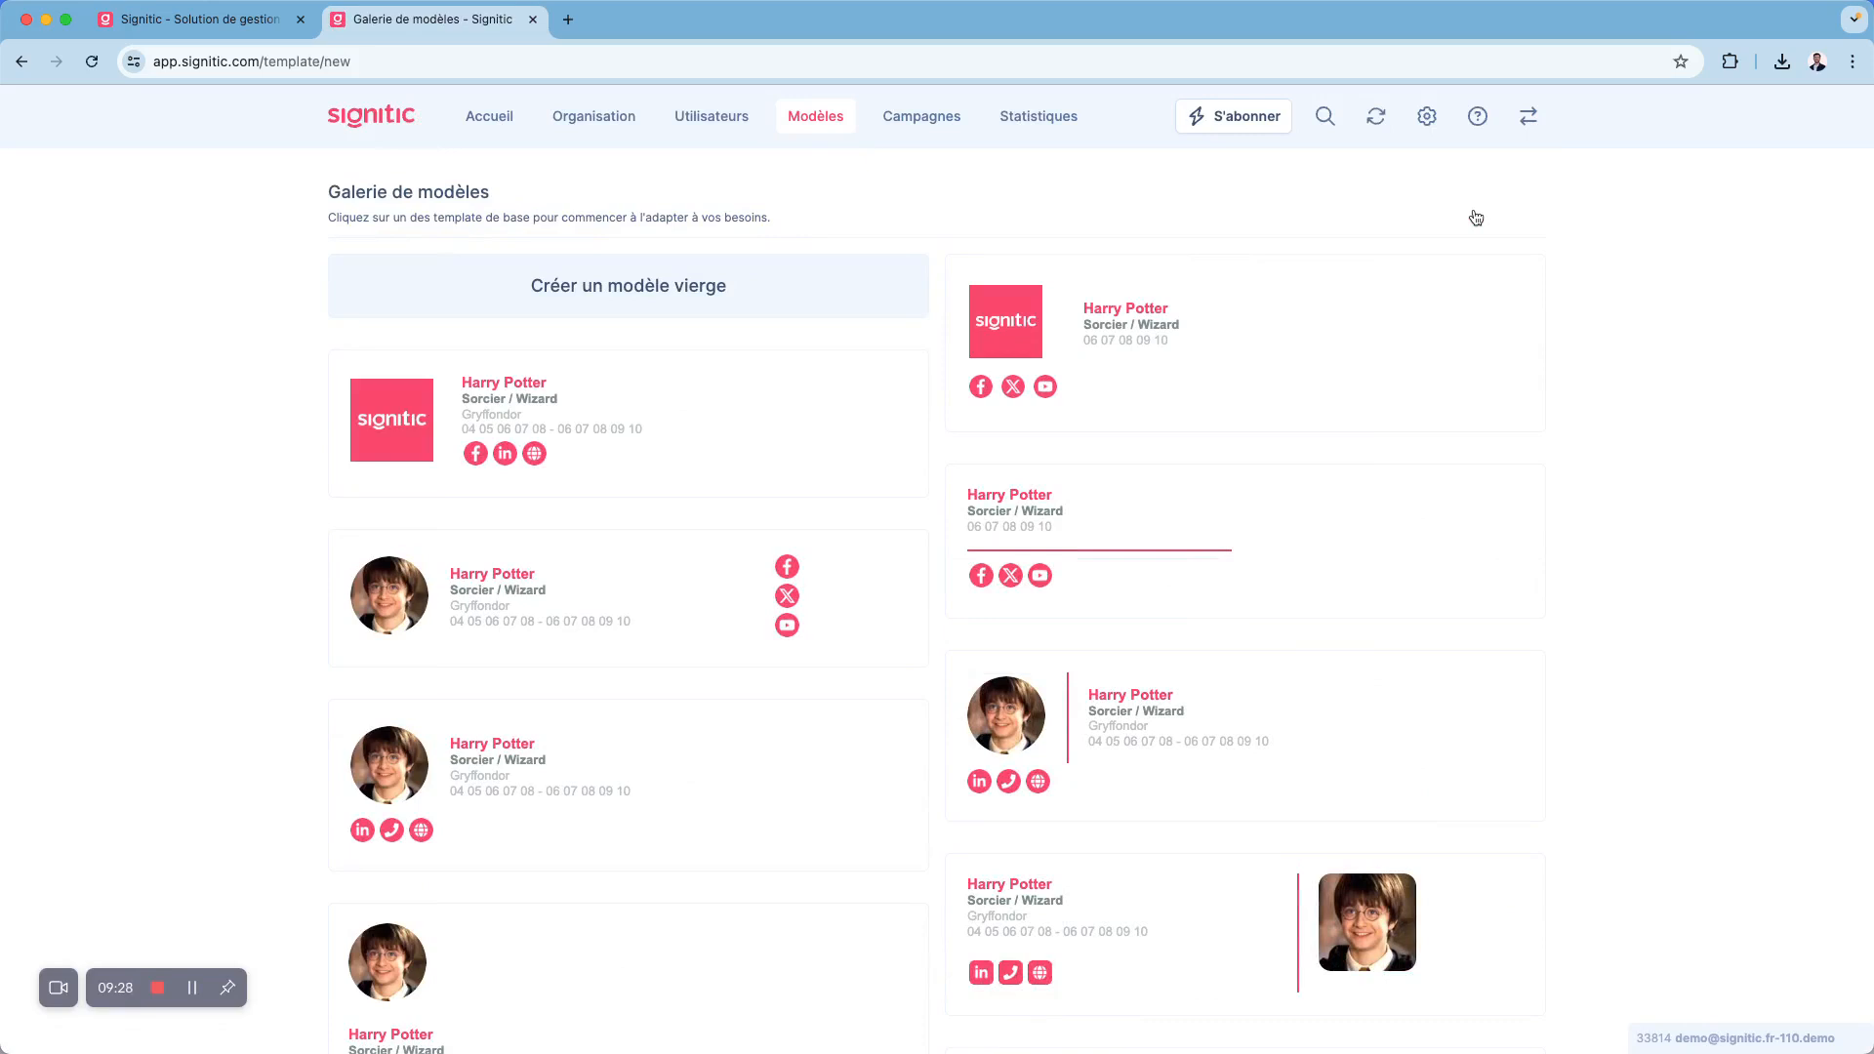
scroll(778, 578, "down", 3)
scroll(783, 578, "up", 3)
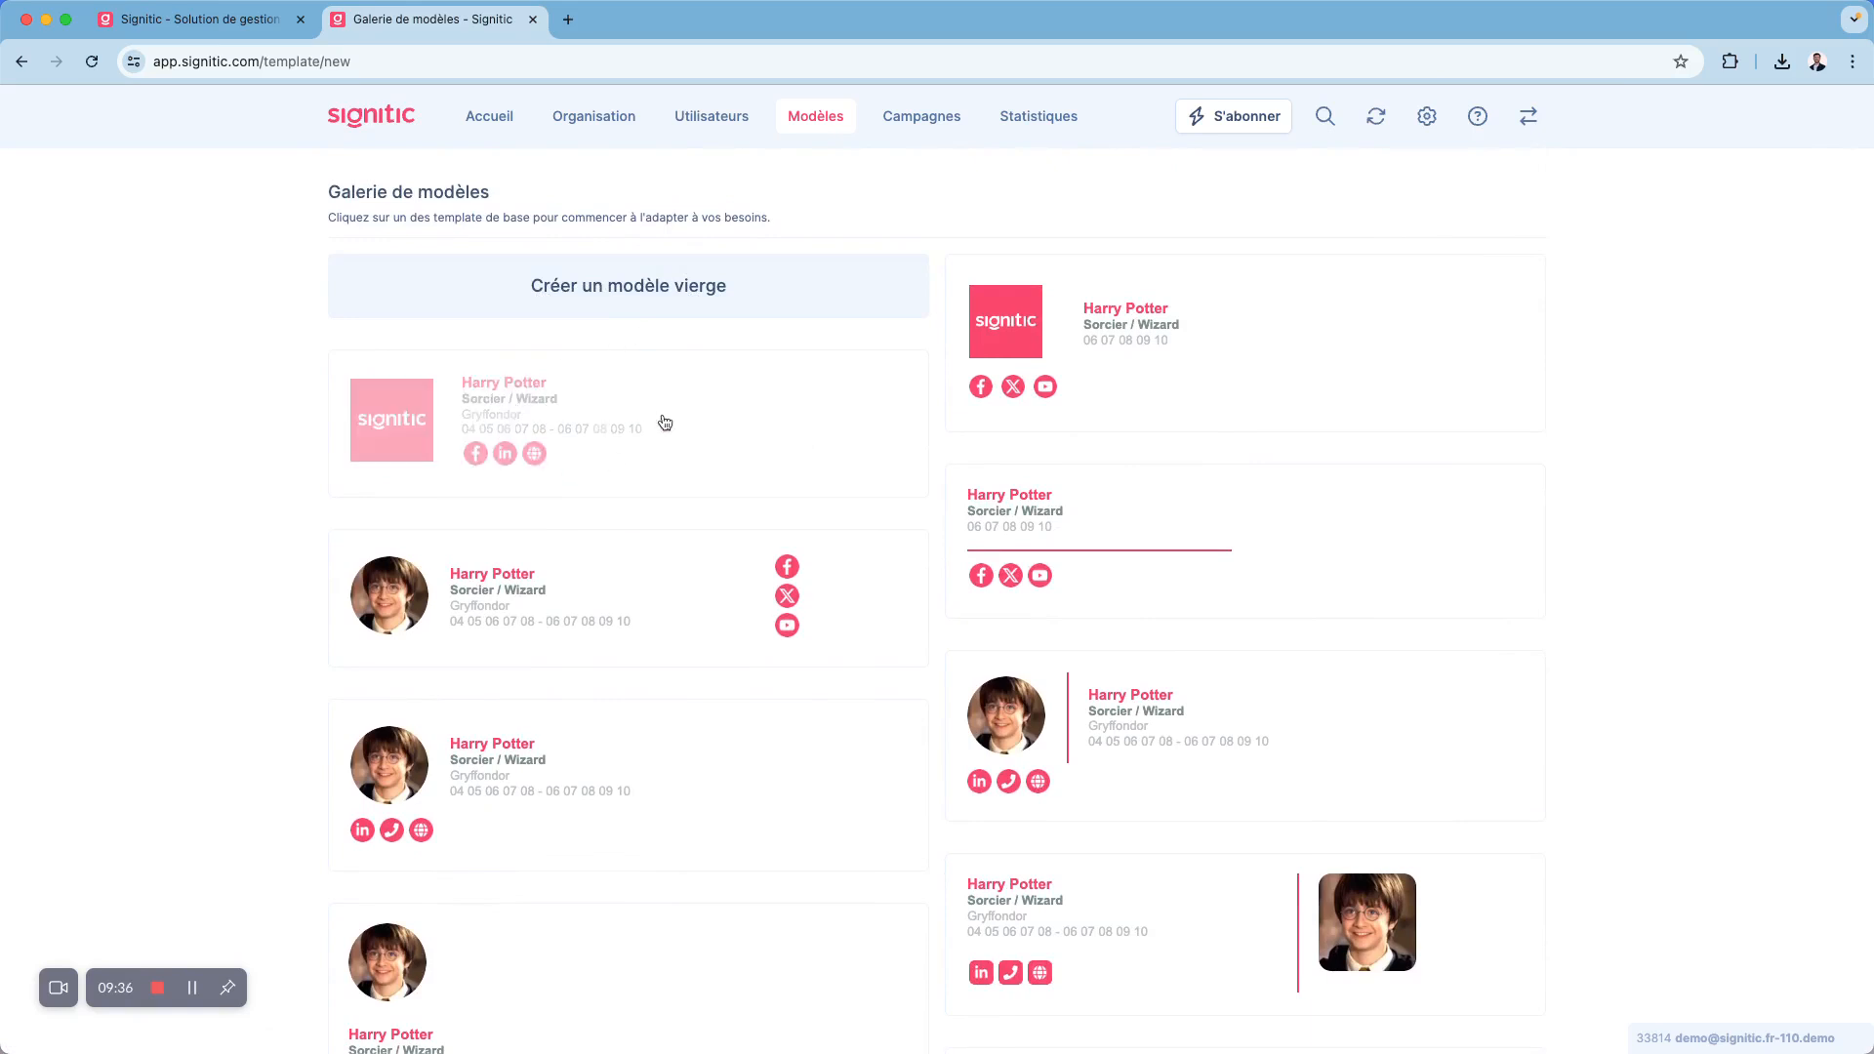
left_click(593, 408)
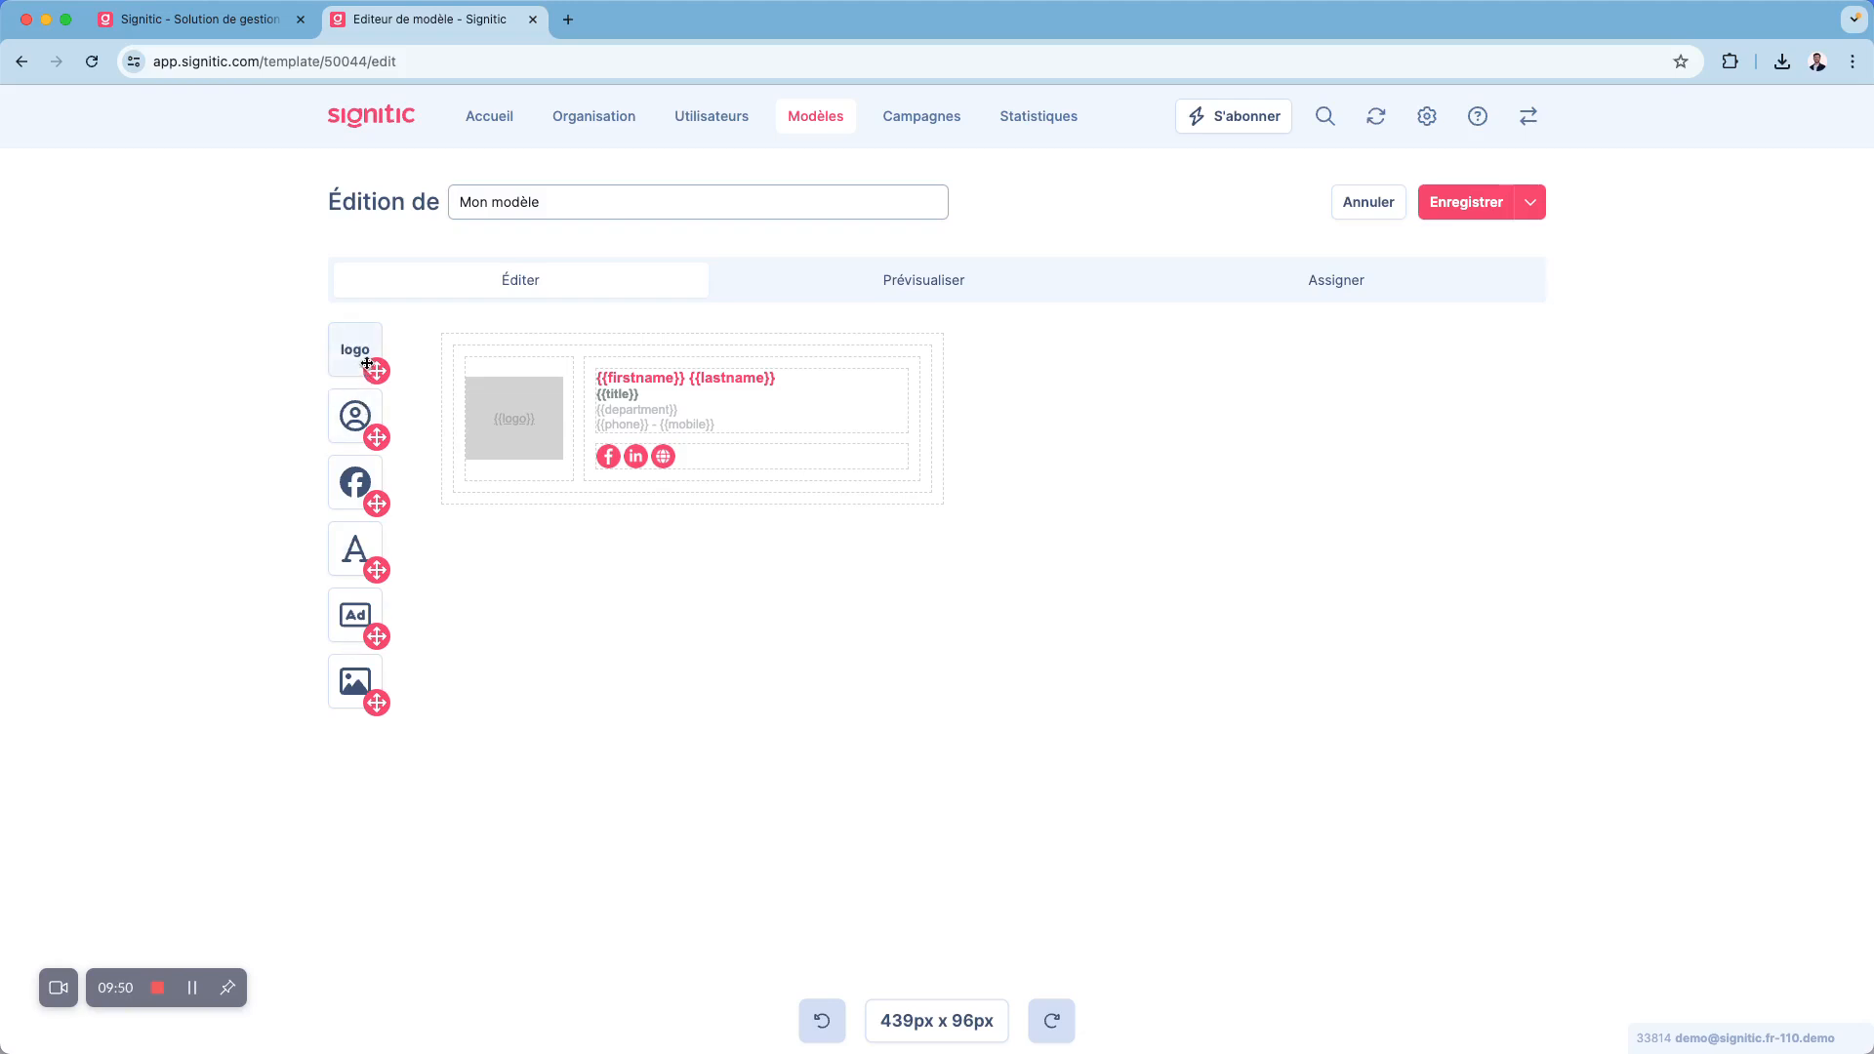
- Try out a profile photo block above the logo, check its settings, and delete the block
left_click_drag(357, 416, 485, 371)
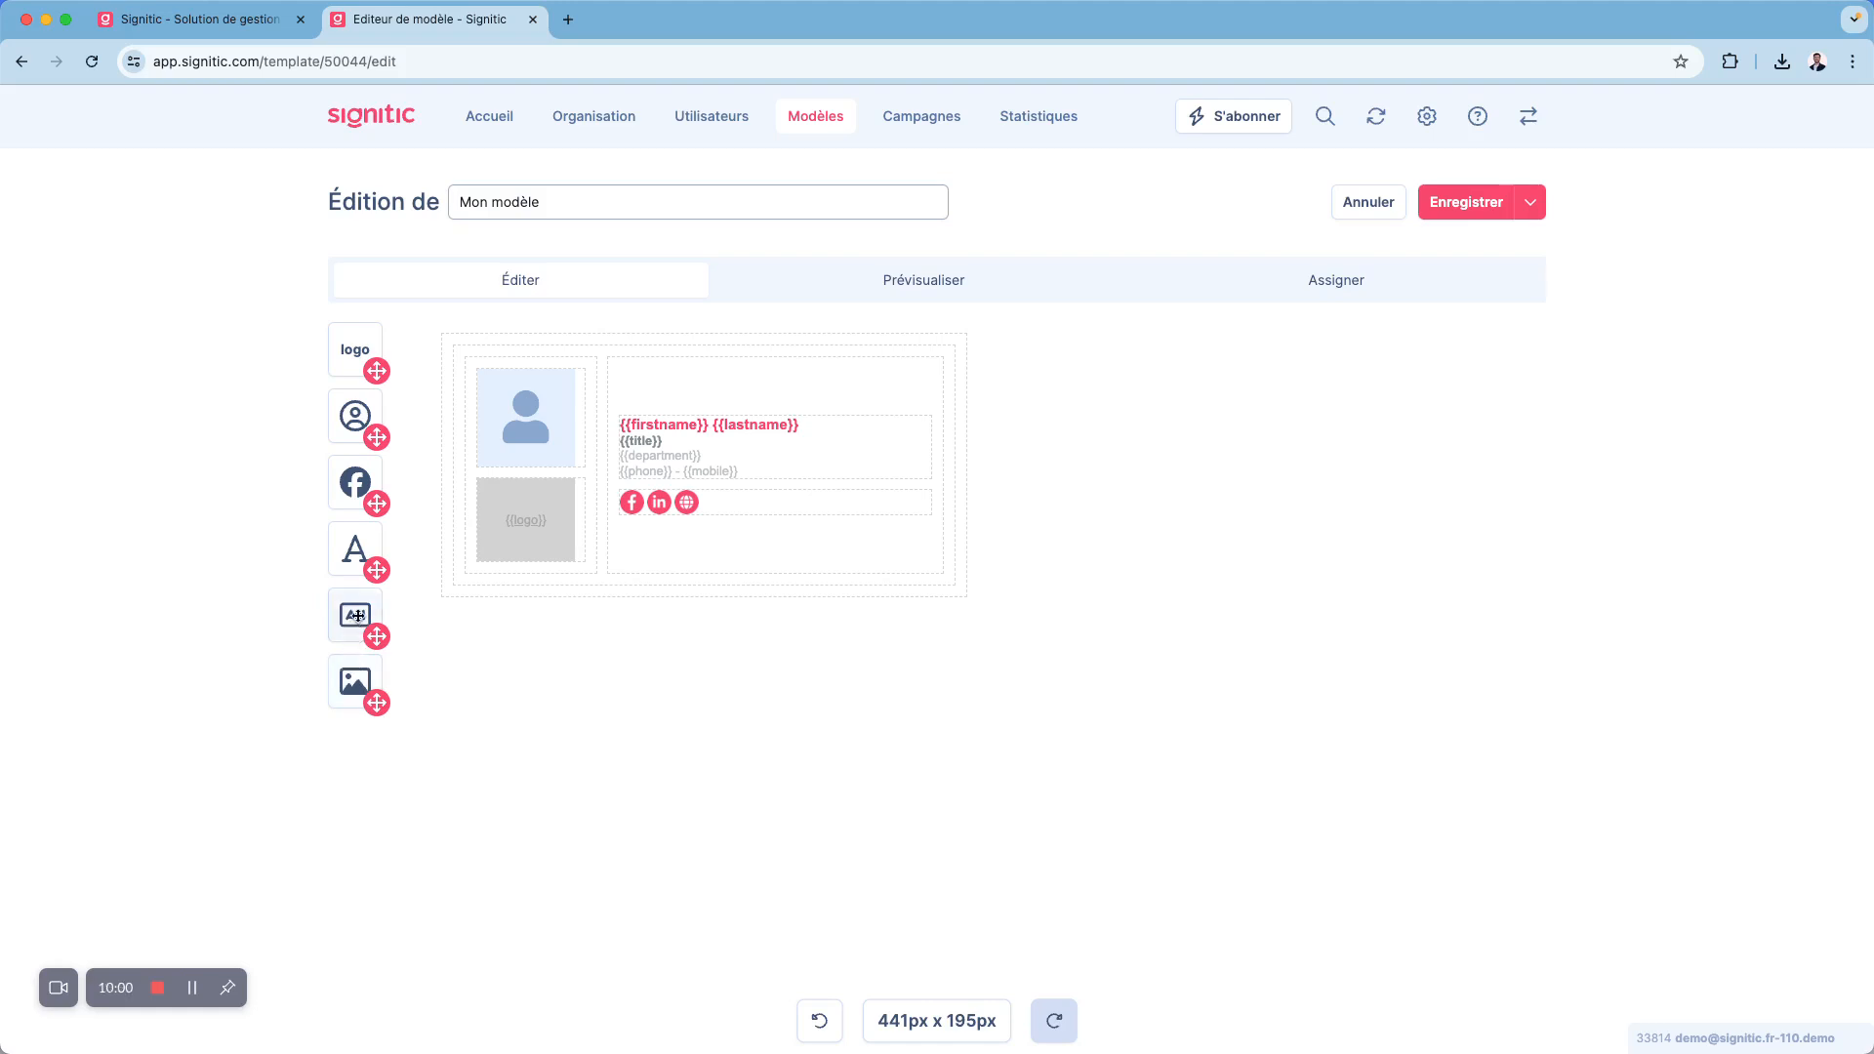
left_click(541, 420)
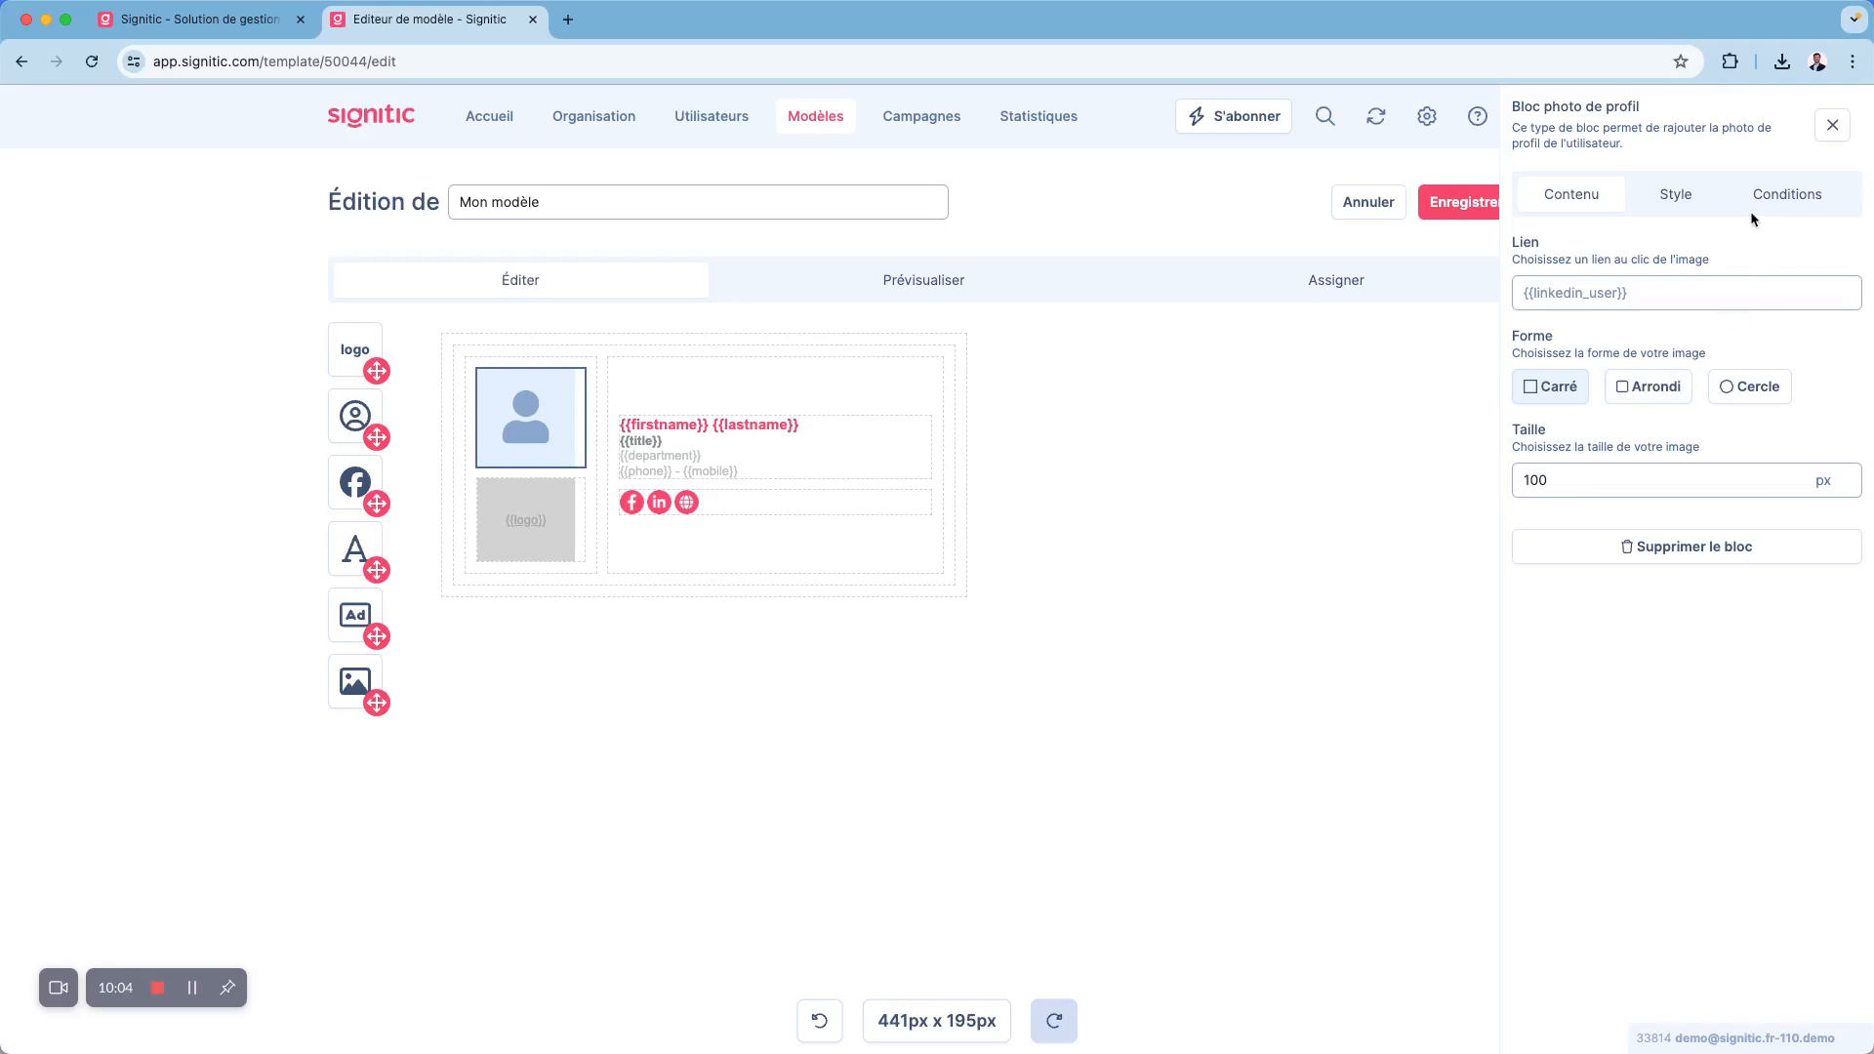
left_click(1646, 548)
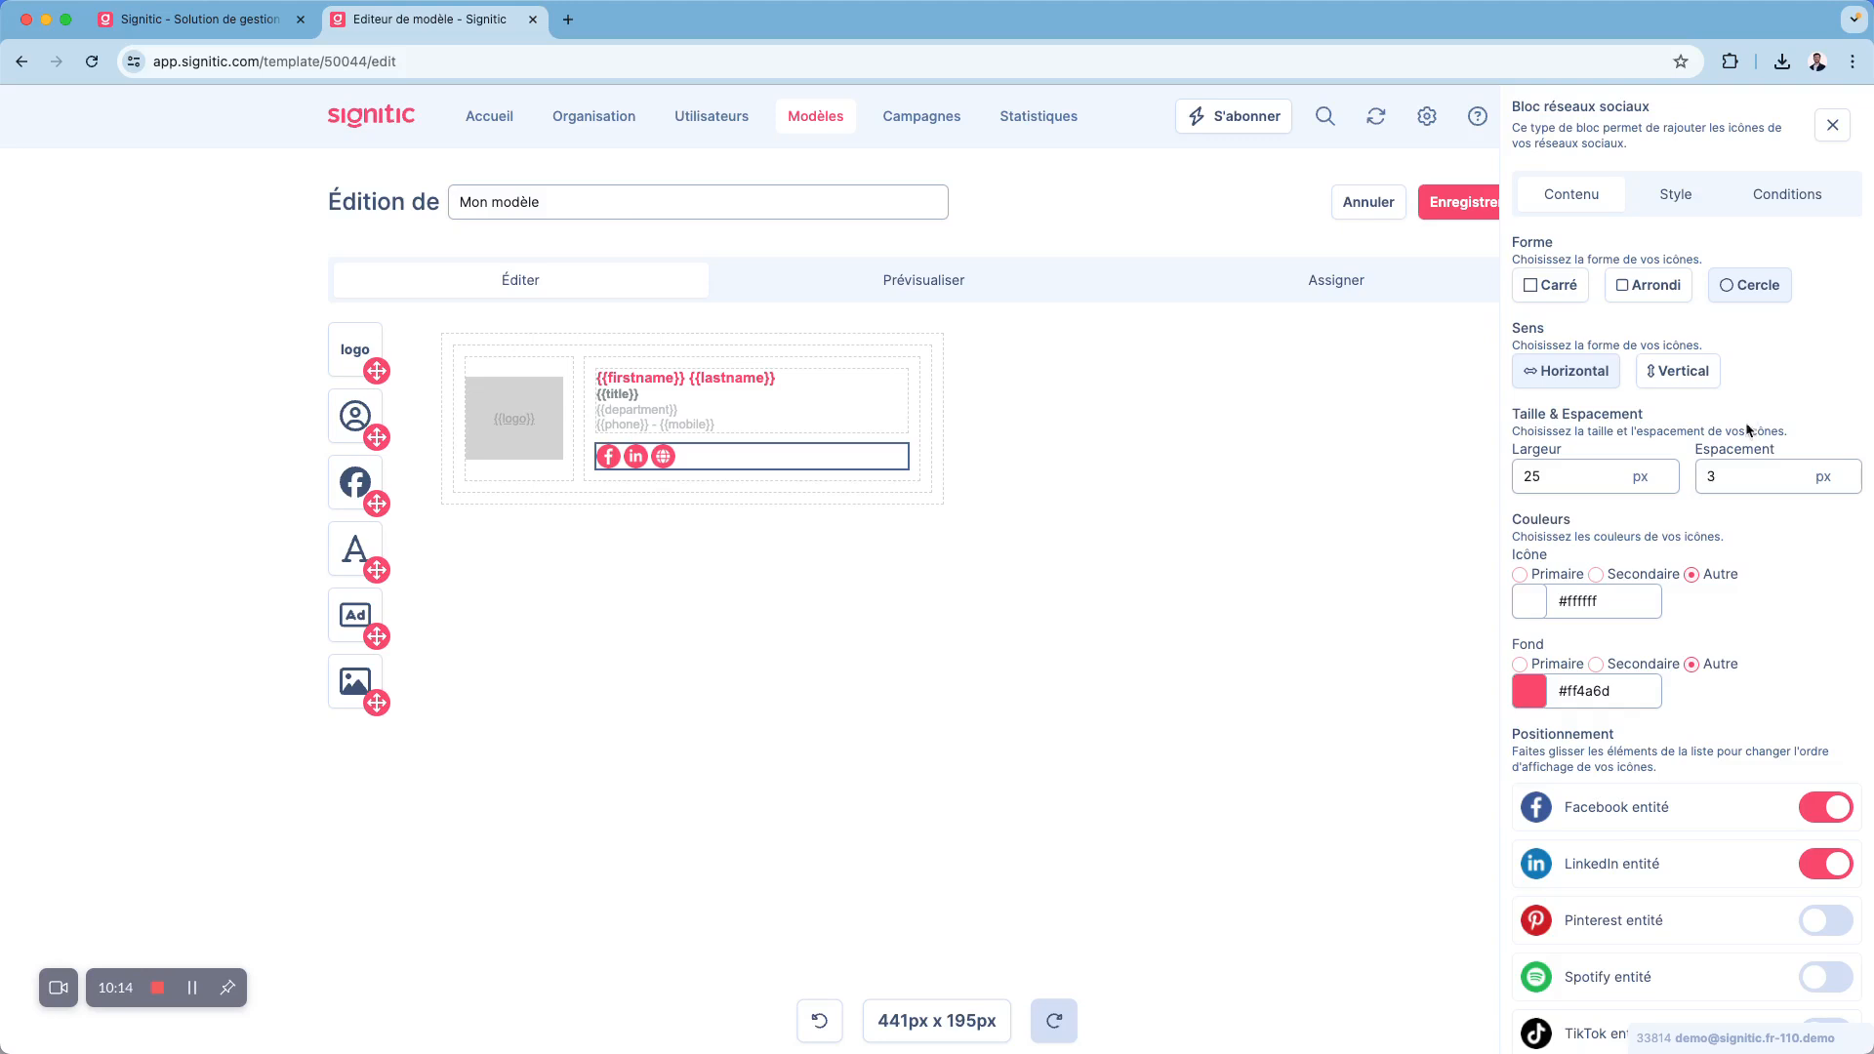
- Review the social networks block's content, style and display conditions, trying out the Réponse and Interne conditions
scroll(1744, 434, "down", 3)
scroll(1728, 371, "up", 3)
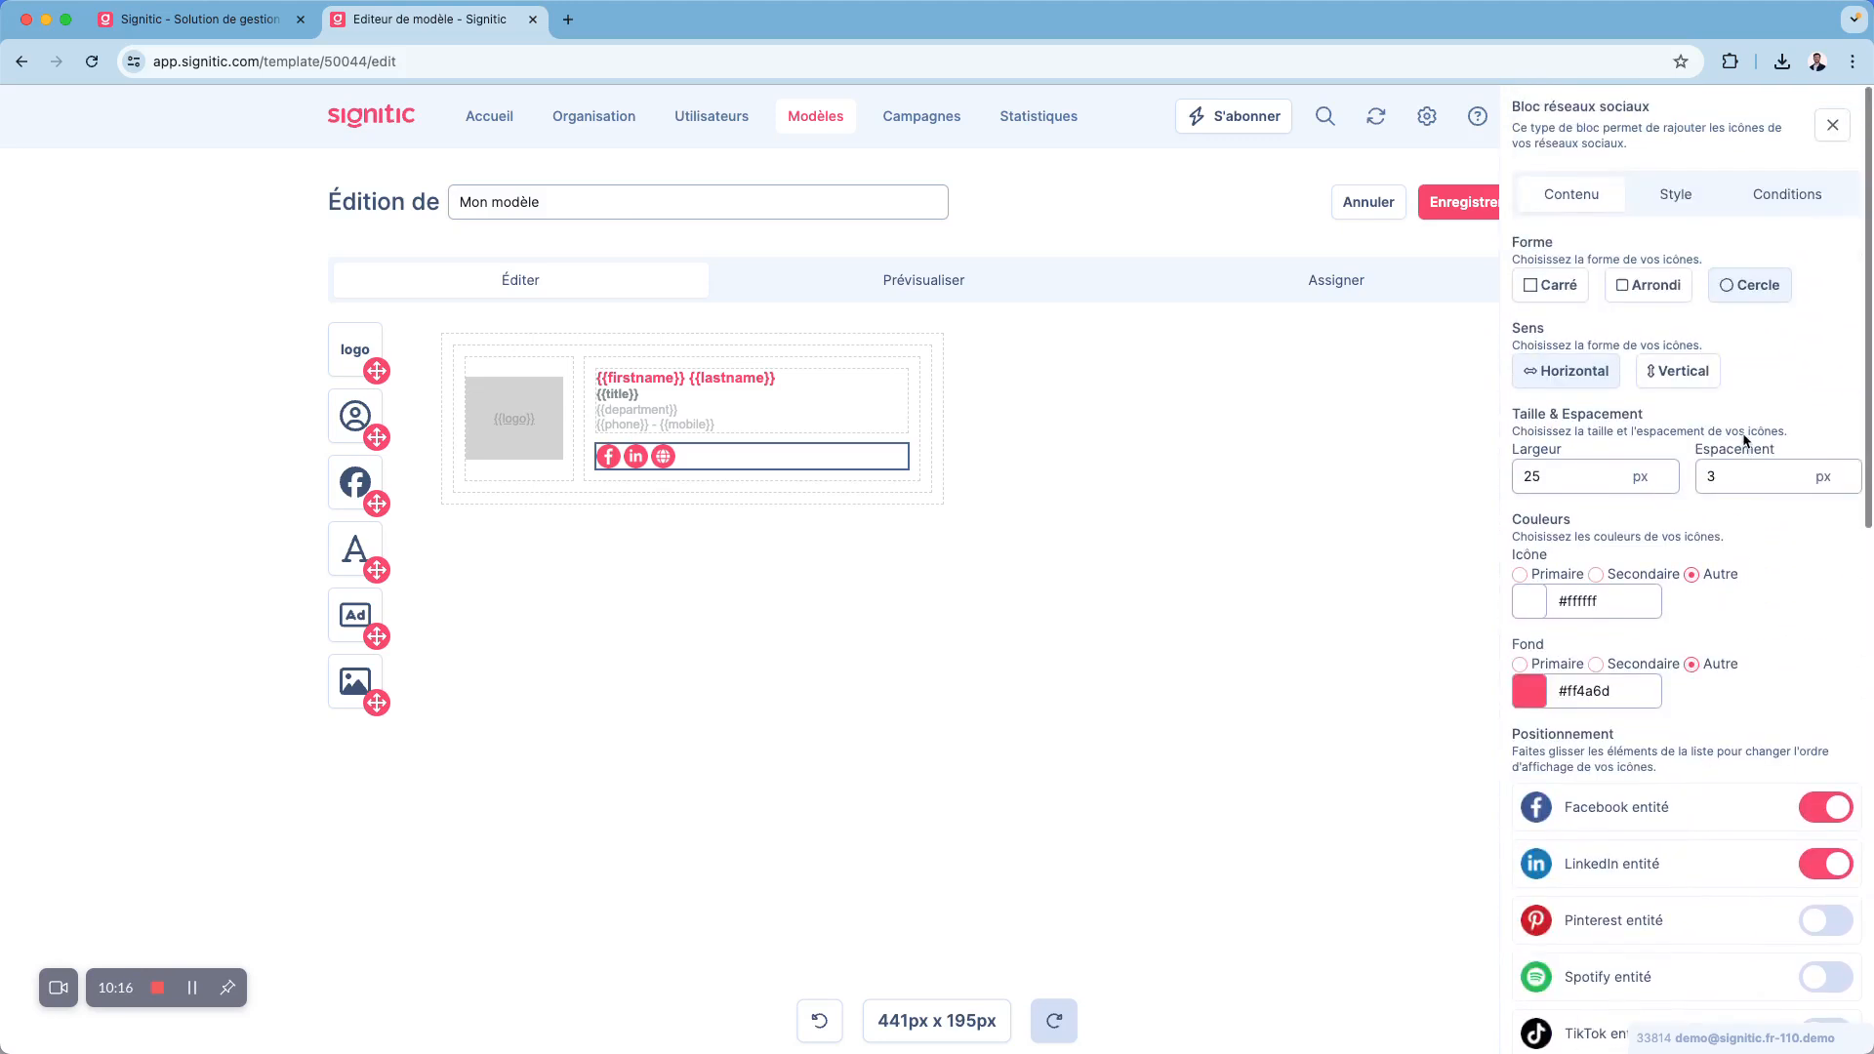
left_click(1679, 207)
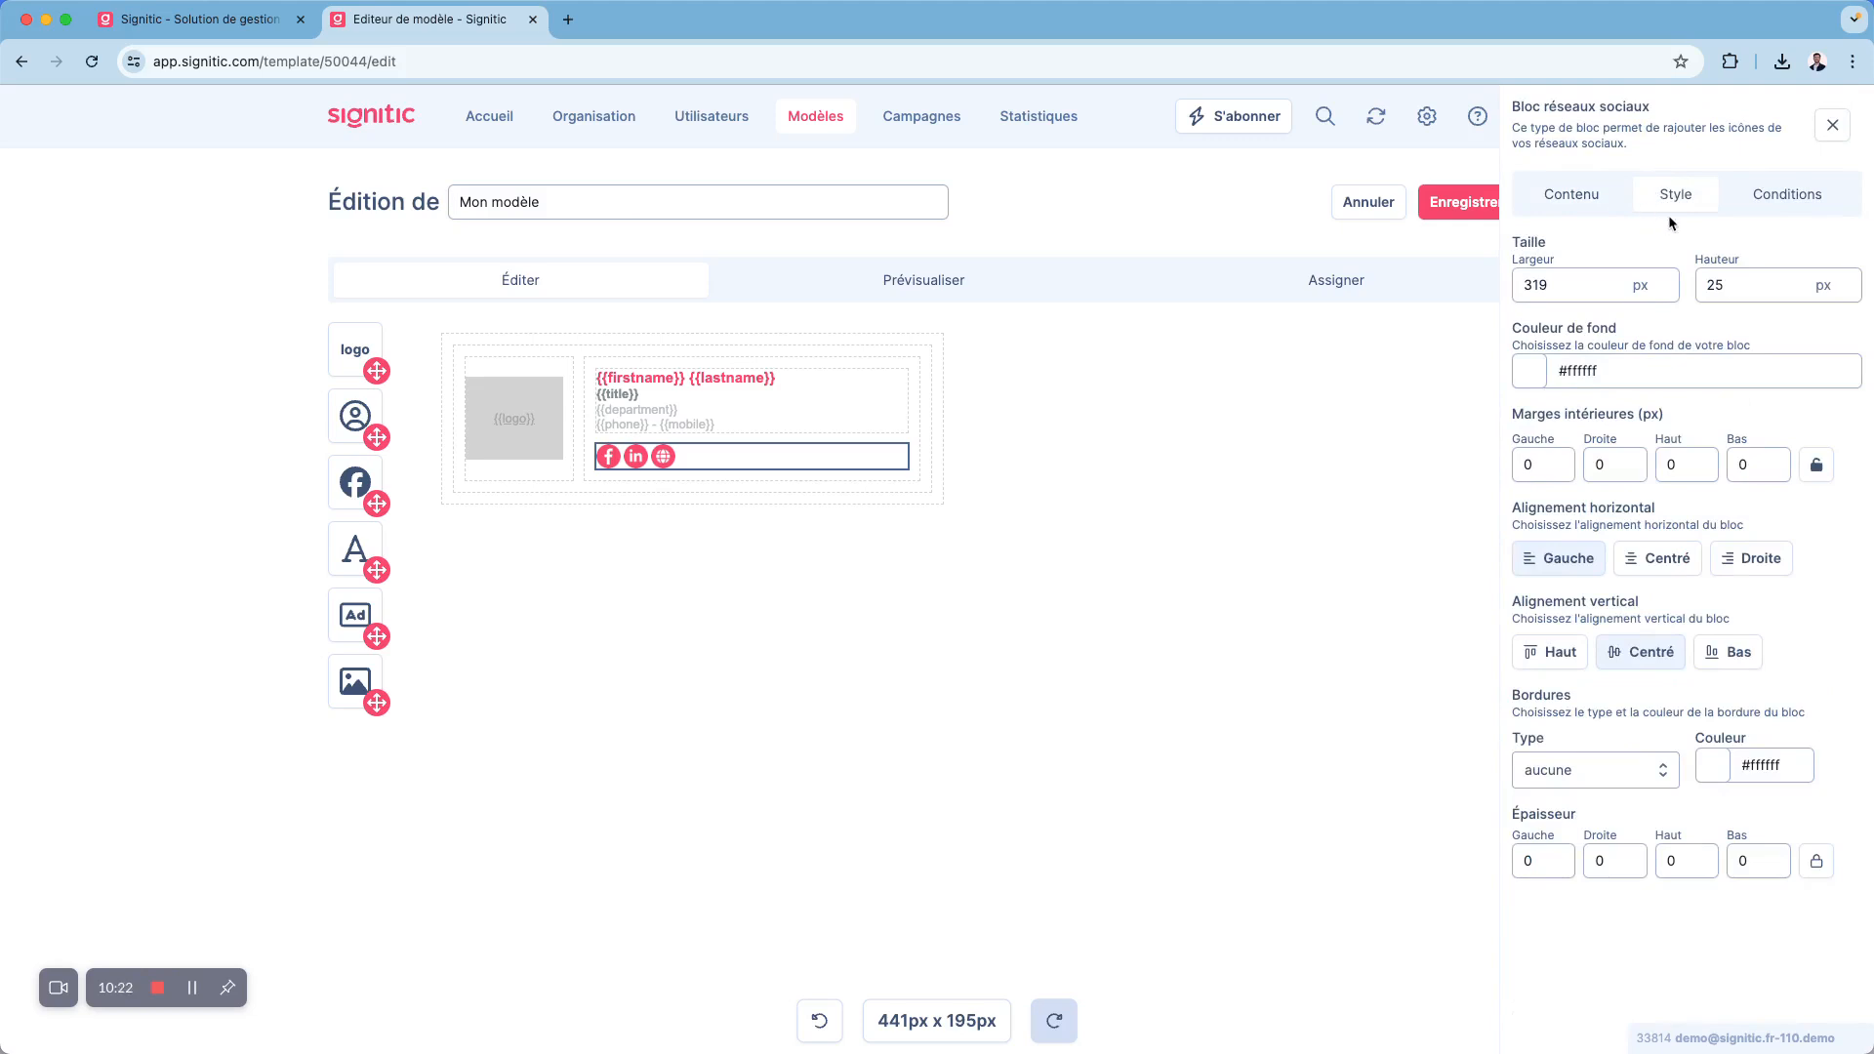
left_click(1769, 209)
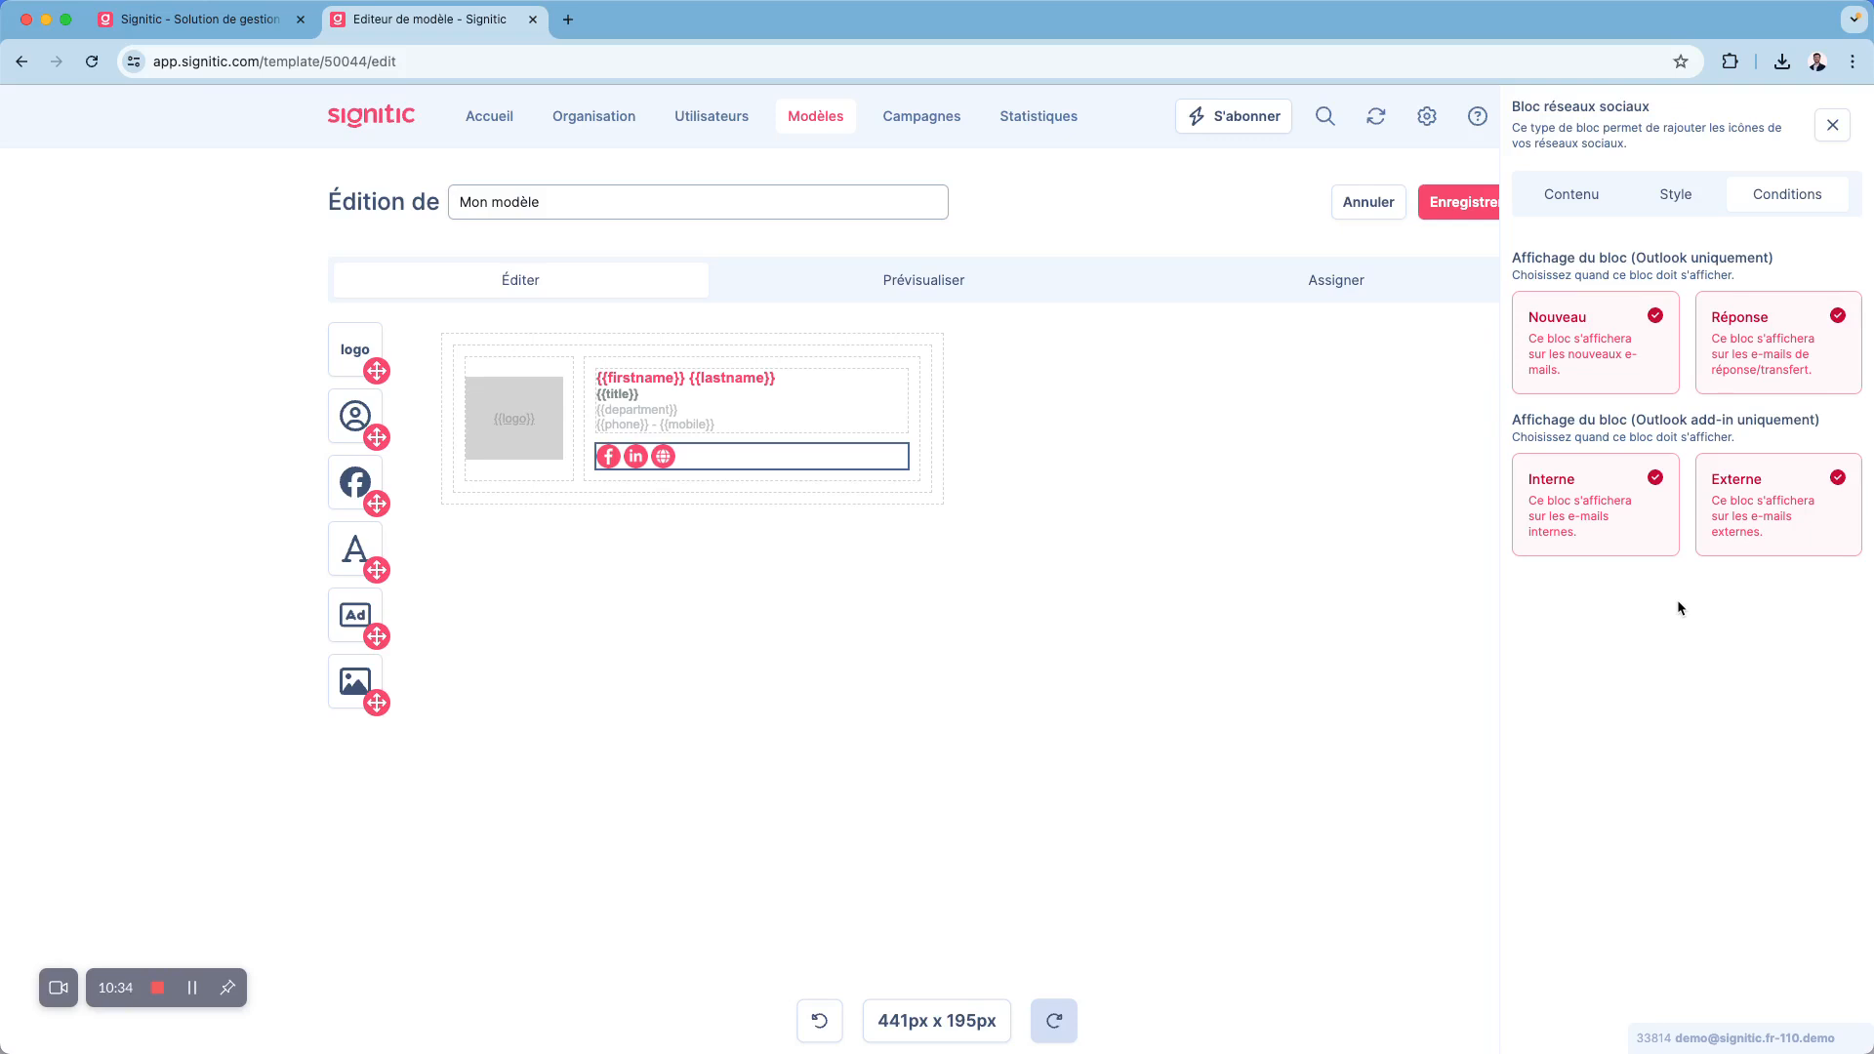
left_click(1748, 393)
left_click(1612, 488)
left_click(1832, 125)
- Examine the text block's formatting options and the dynamic Utilisateur and Entité fields available for insertion
left_click(728, 393)
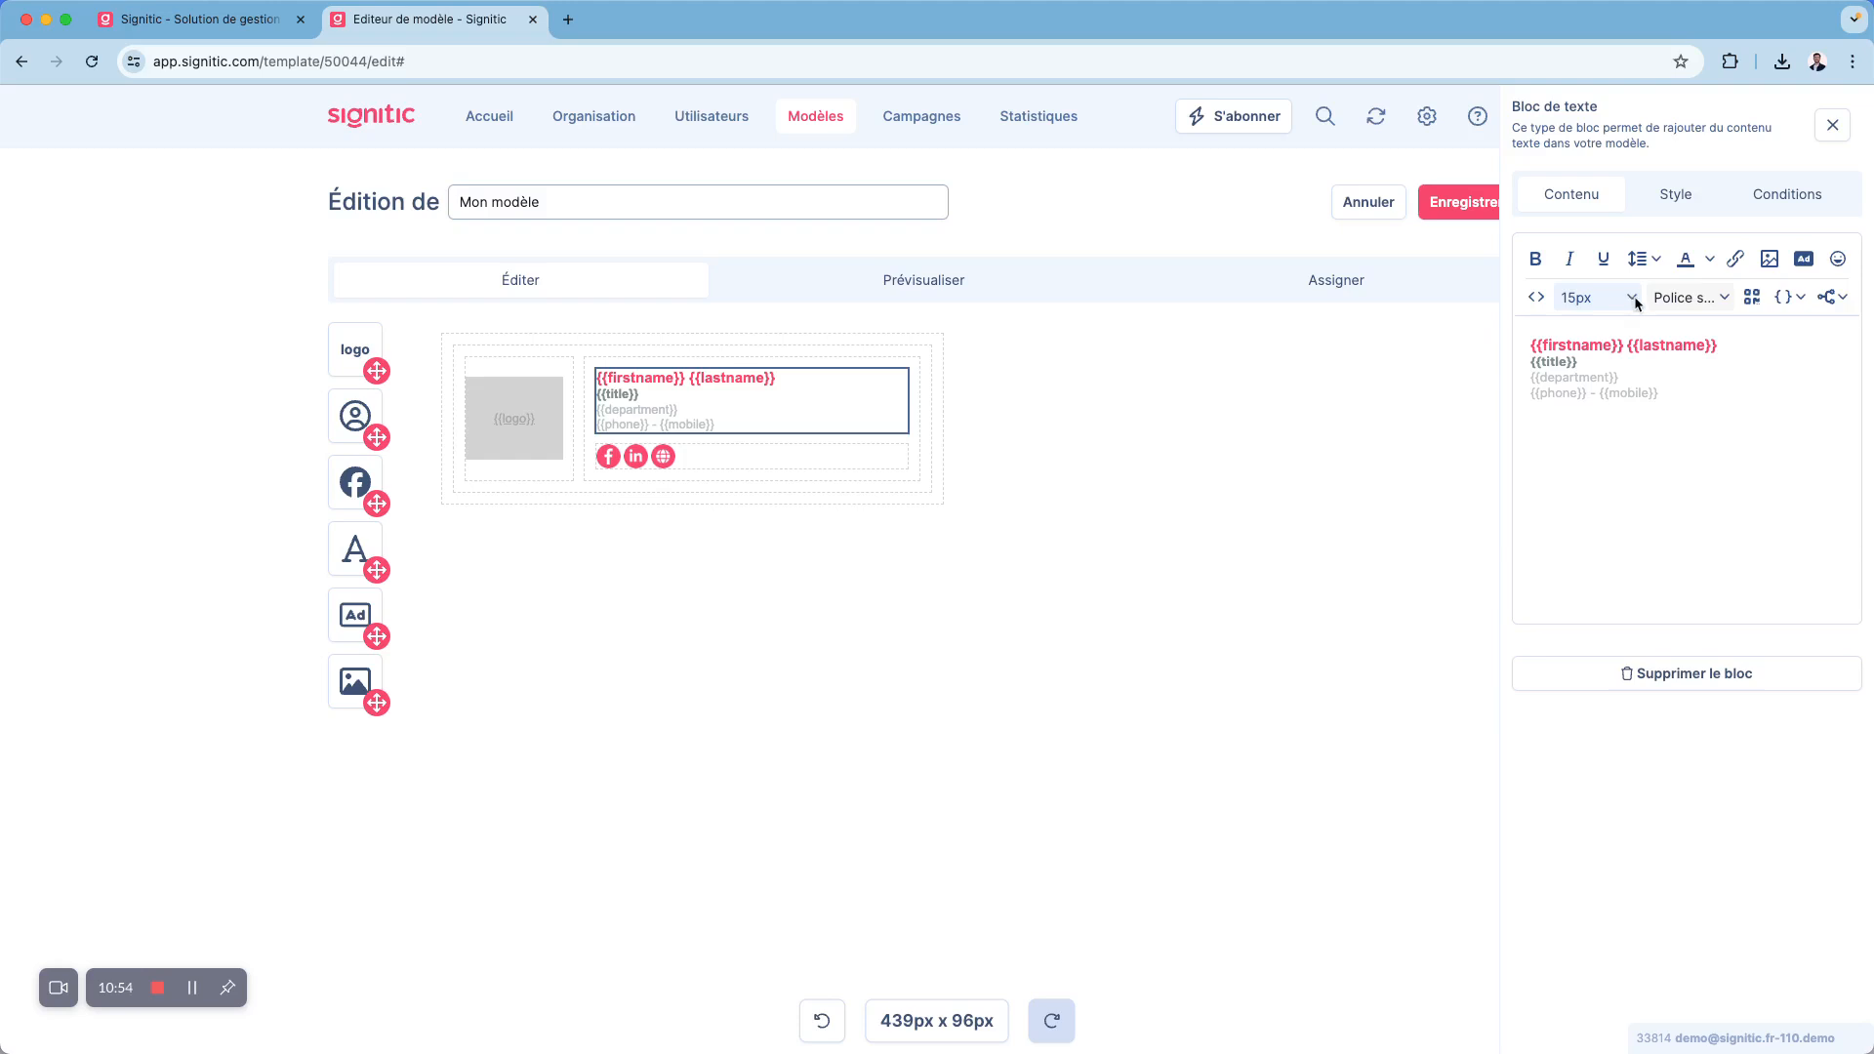
left_click(1675, 388)
left_click(1782, 297)
mouse_move(1765, 369)
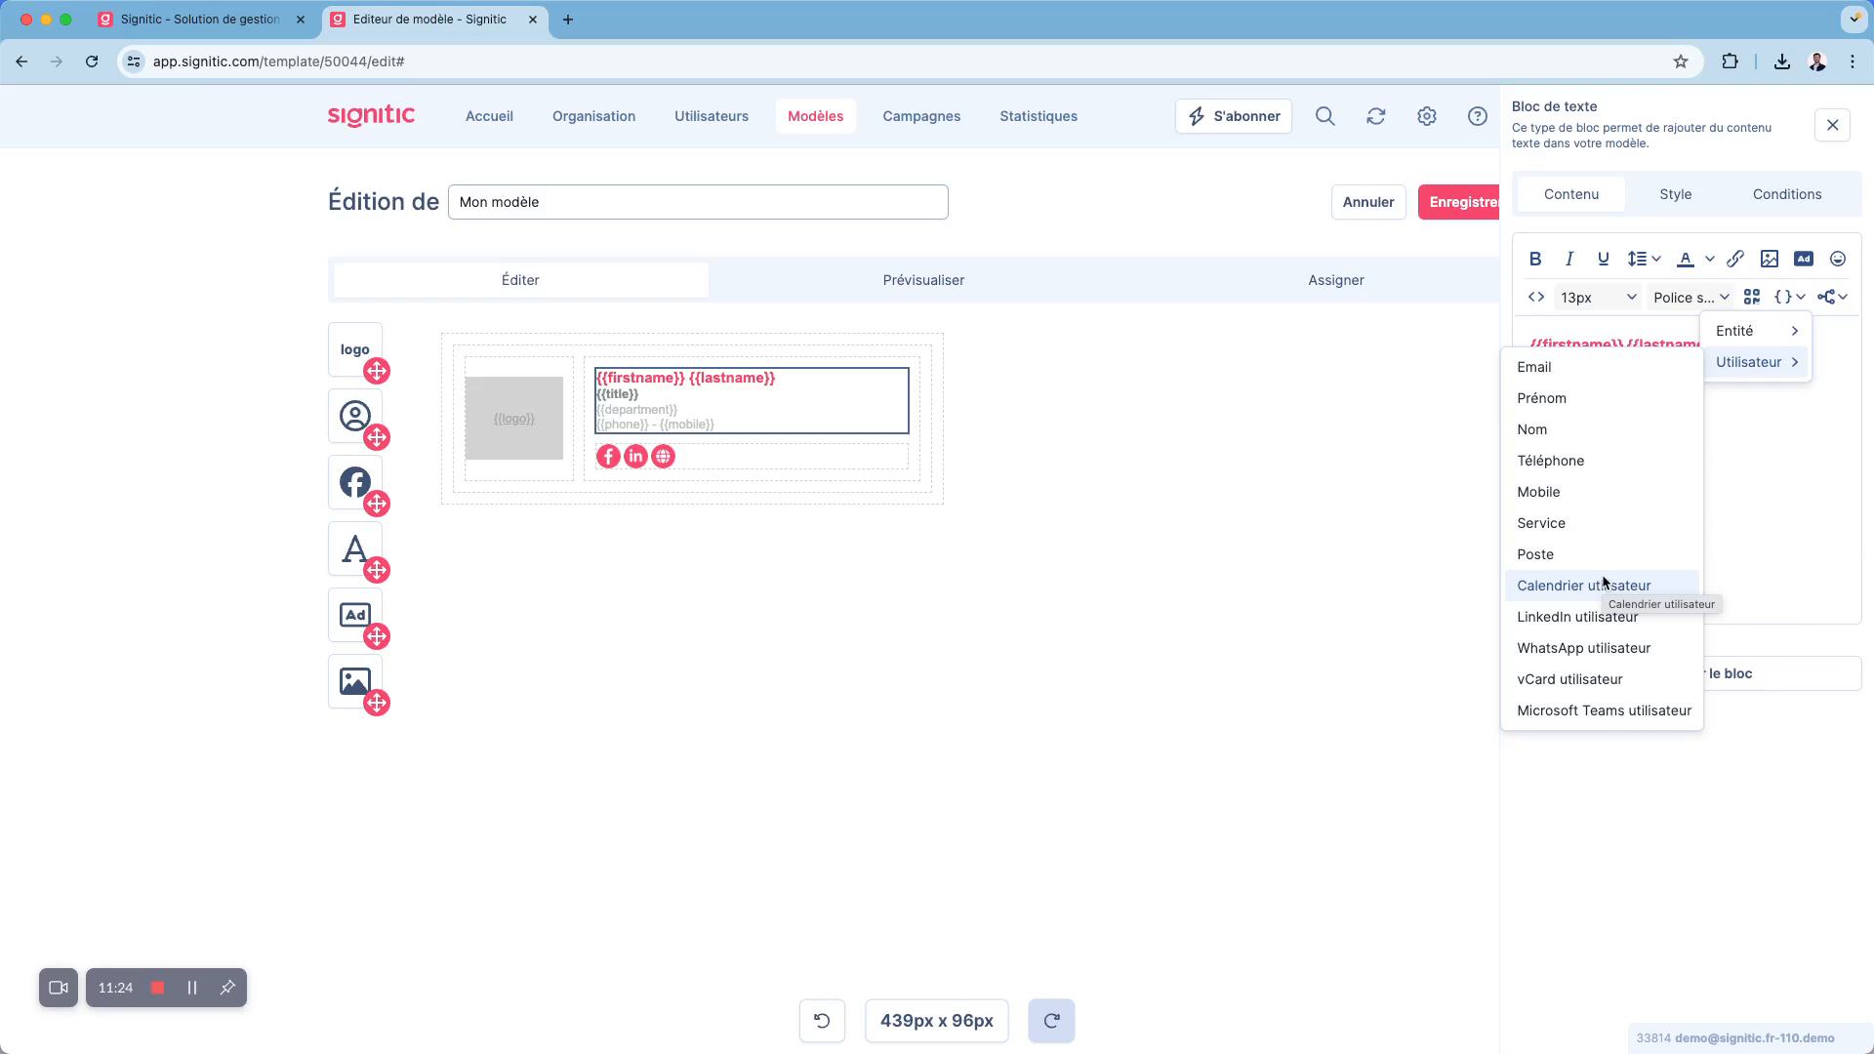
mouse_move(1761, 333)
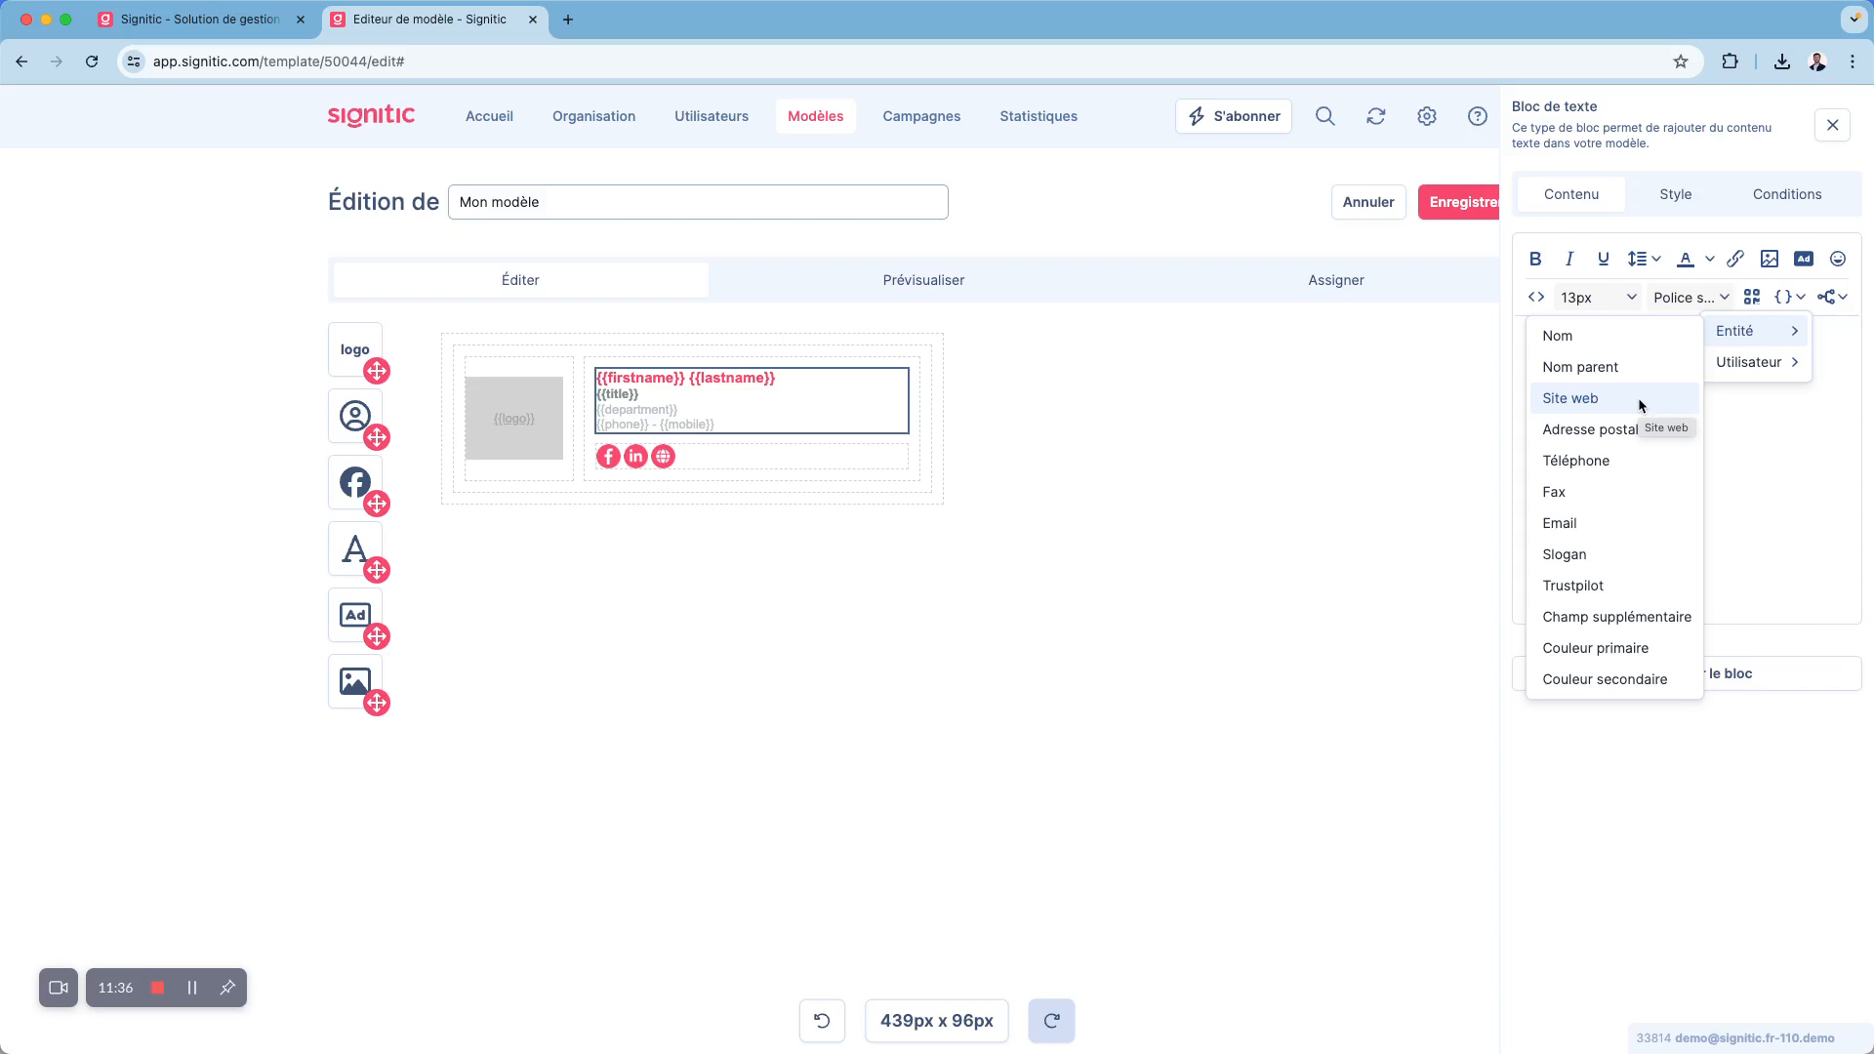
left_click(1726, 407)
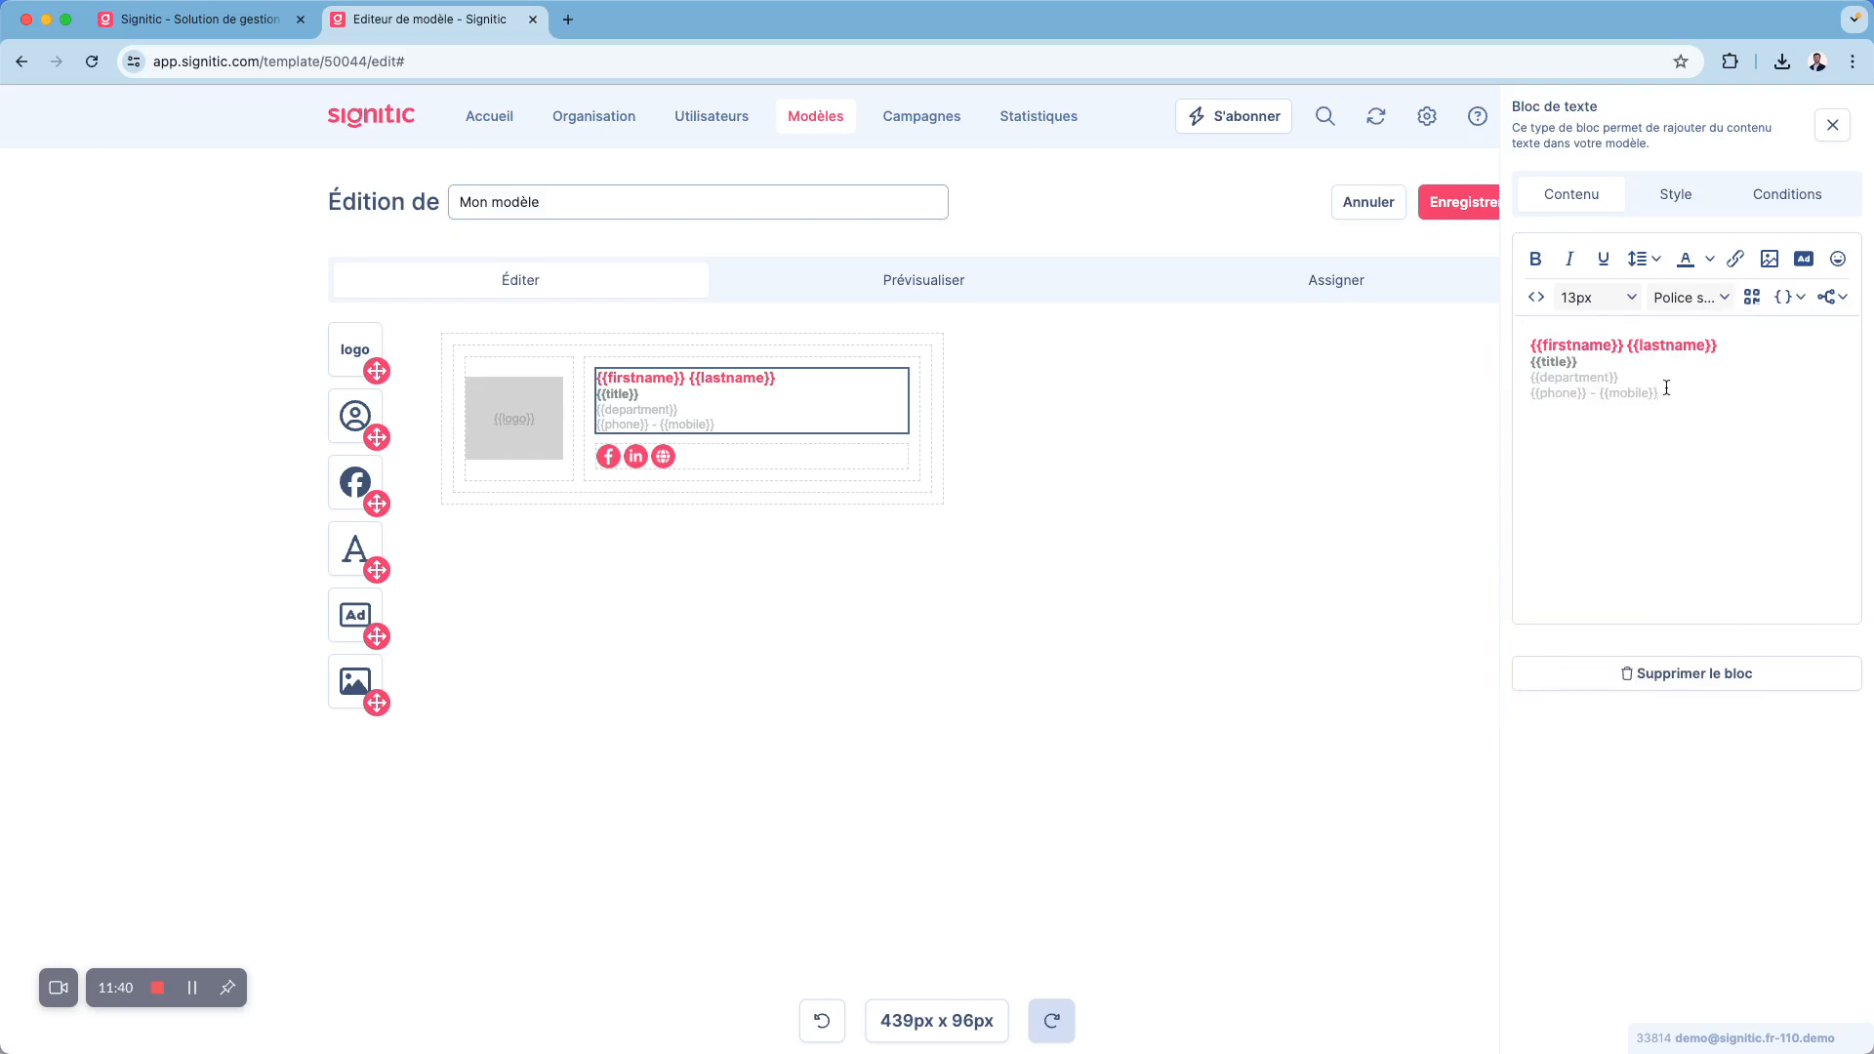
left_click(1832, 124)
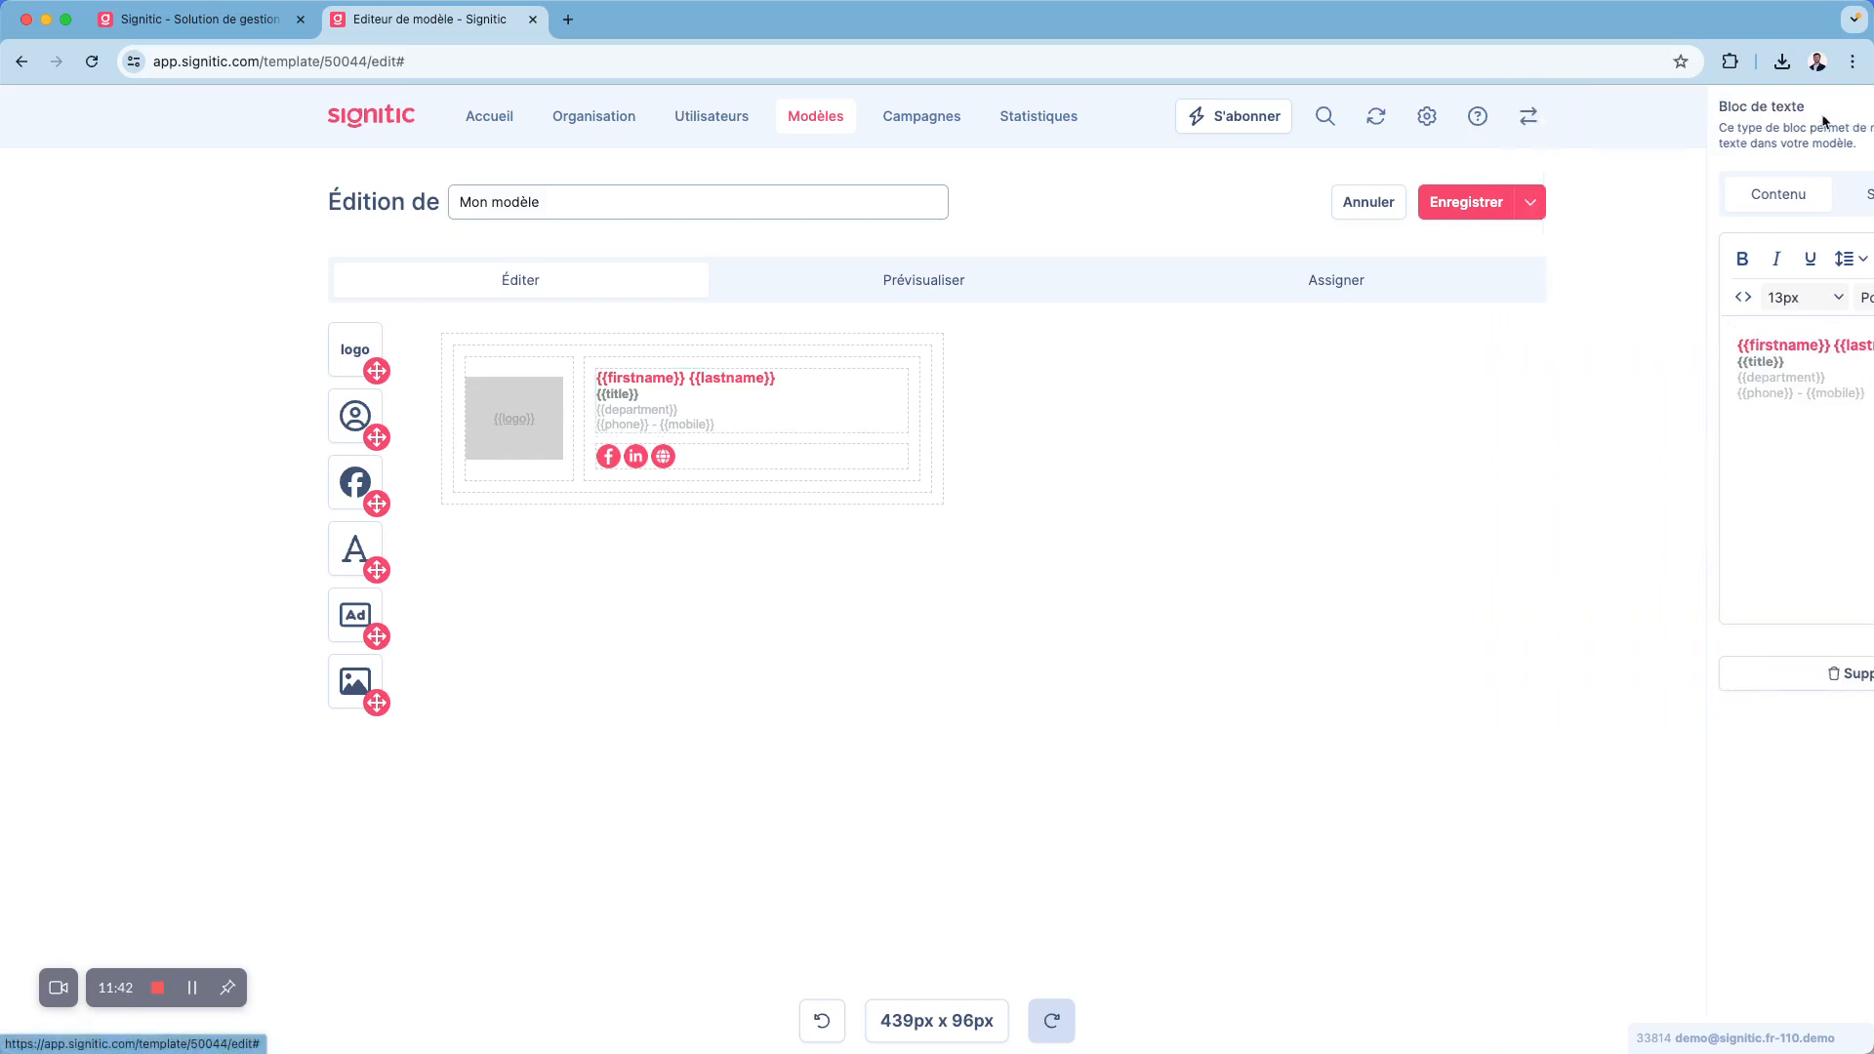
- Preview the signature template with the details of the first unassigned user
left_click(899, 282)
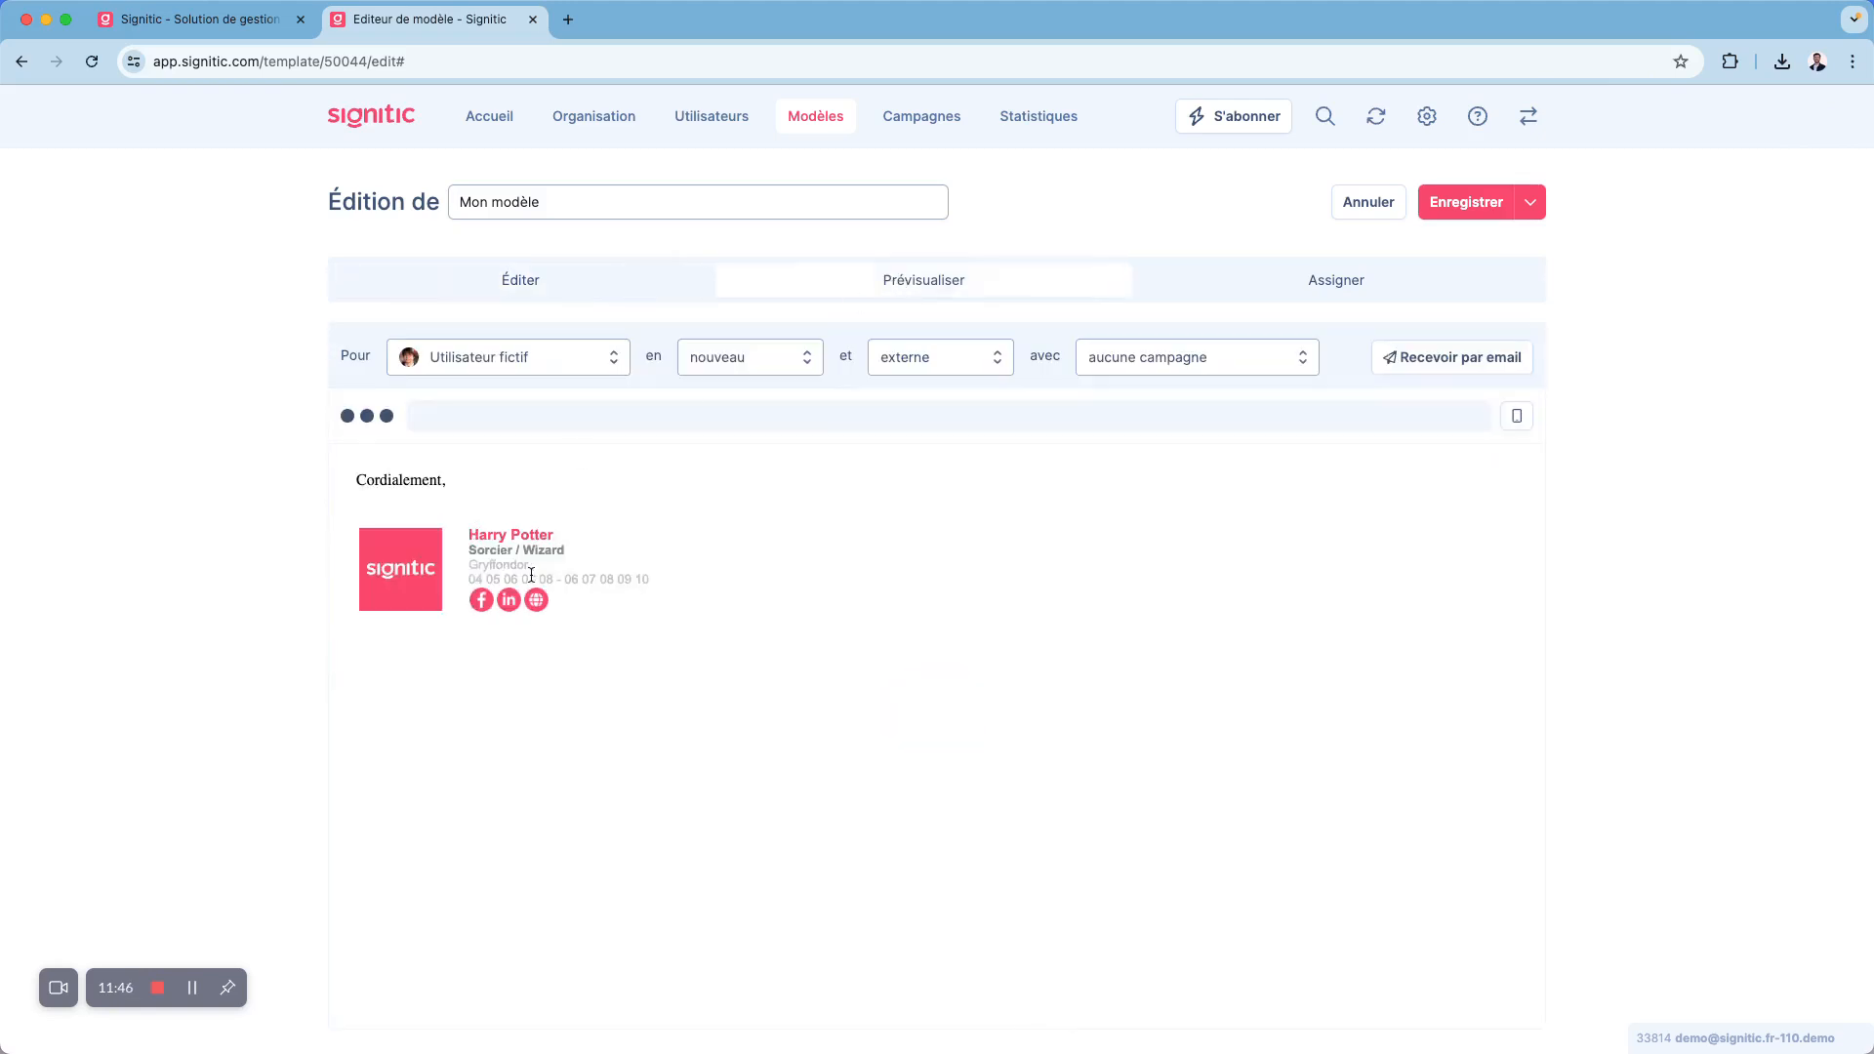
left_click(581, 370)
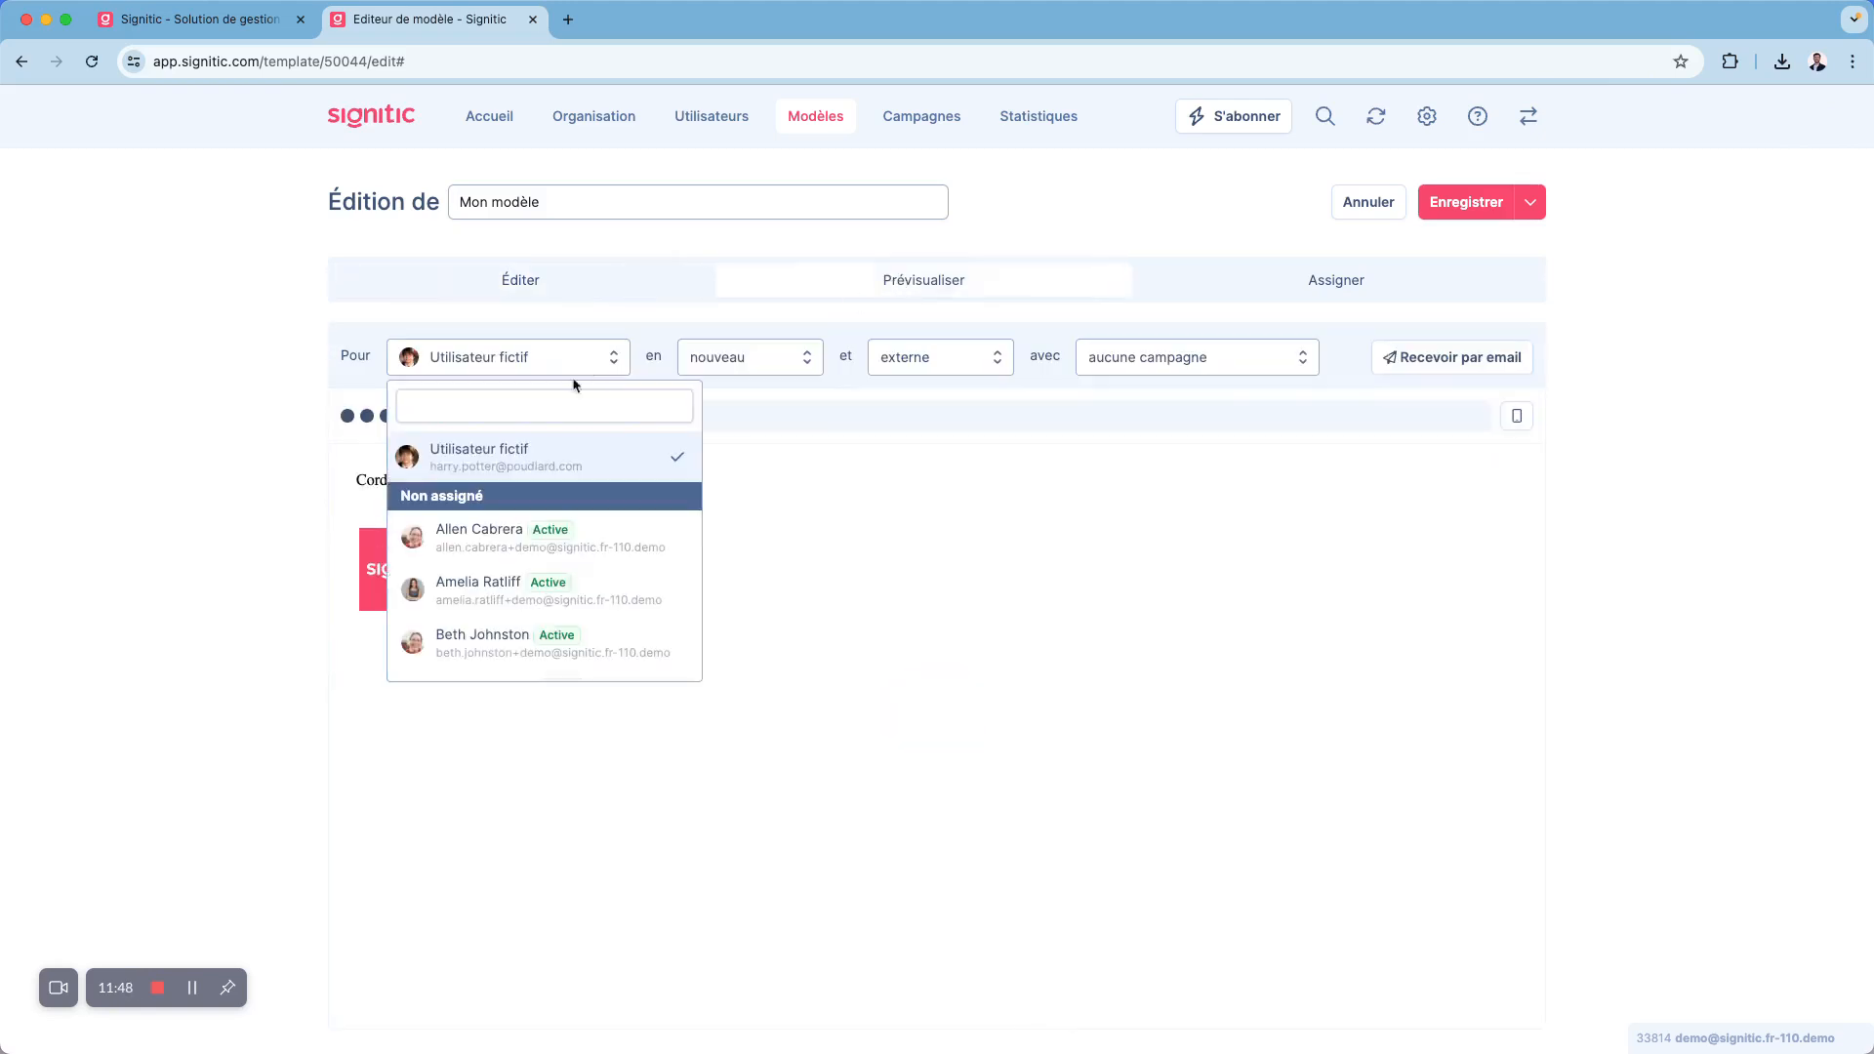
left_click(463, 535)
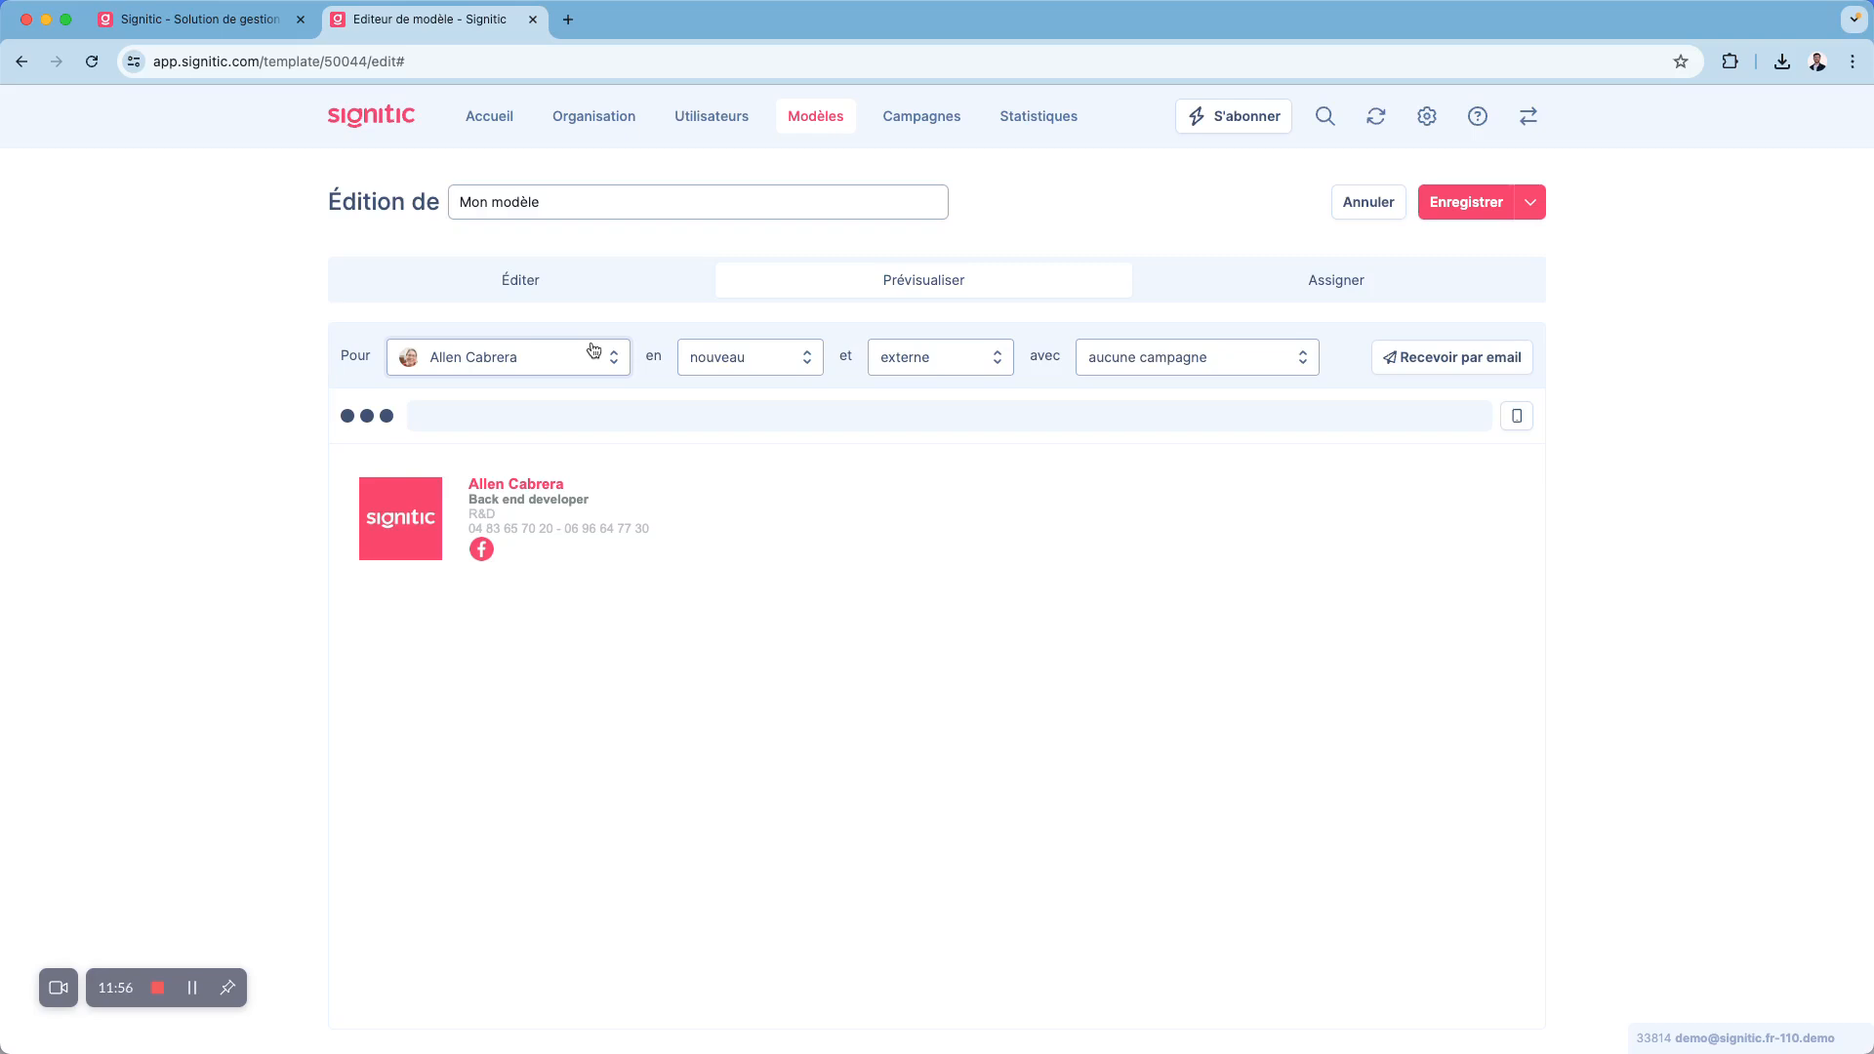
- Try out the template's group assignment by selecting and deselecting the whole Signitic organisation and the HR and IT groups
left_click(1230, 298)
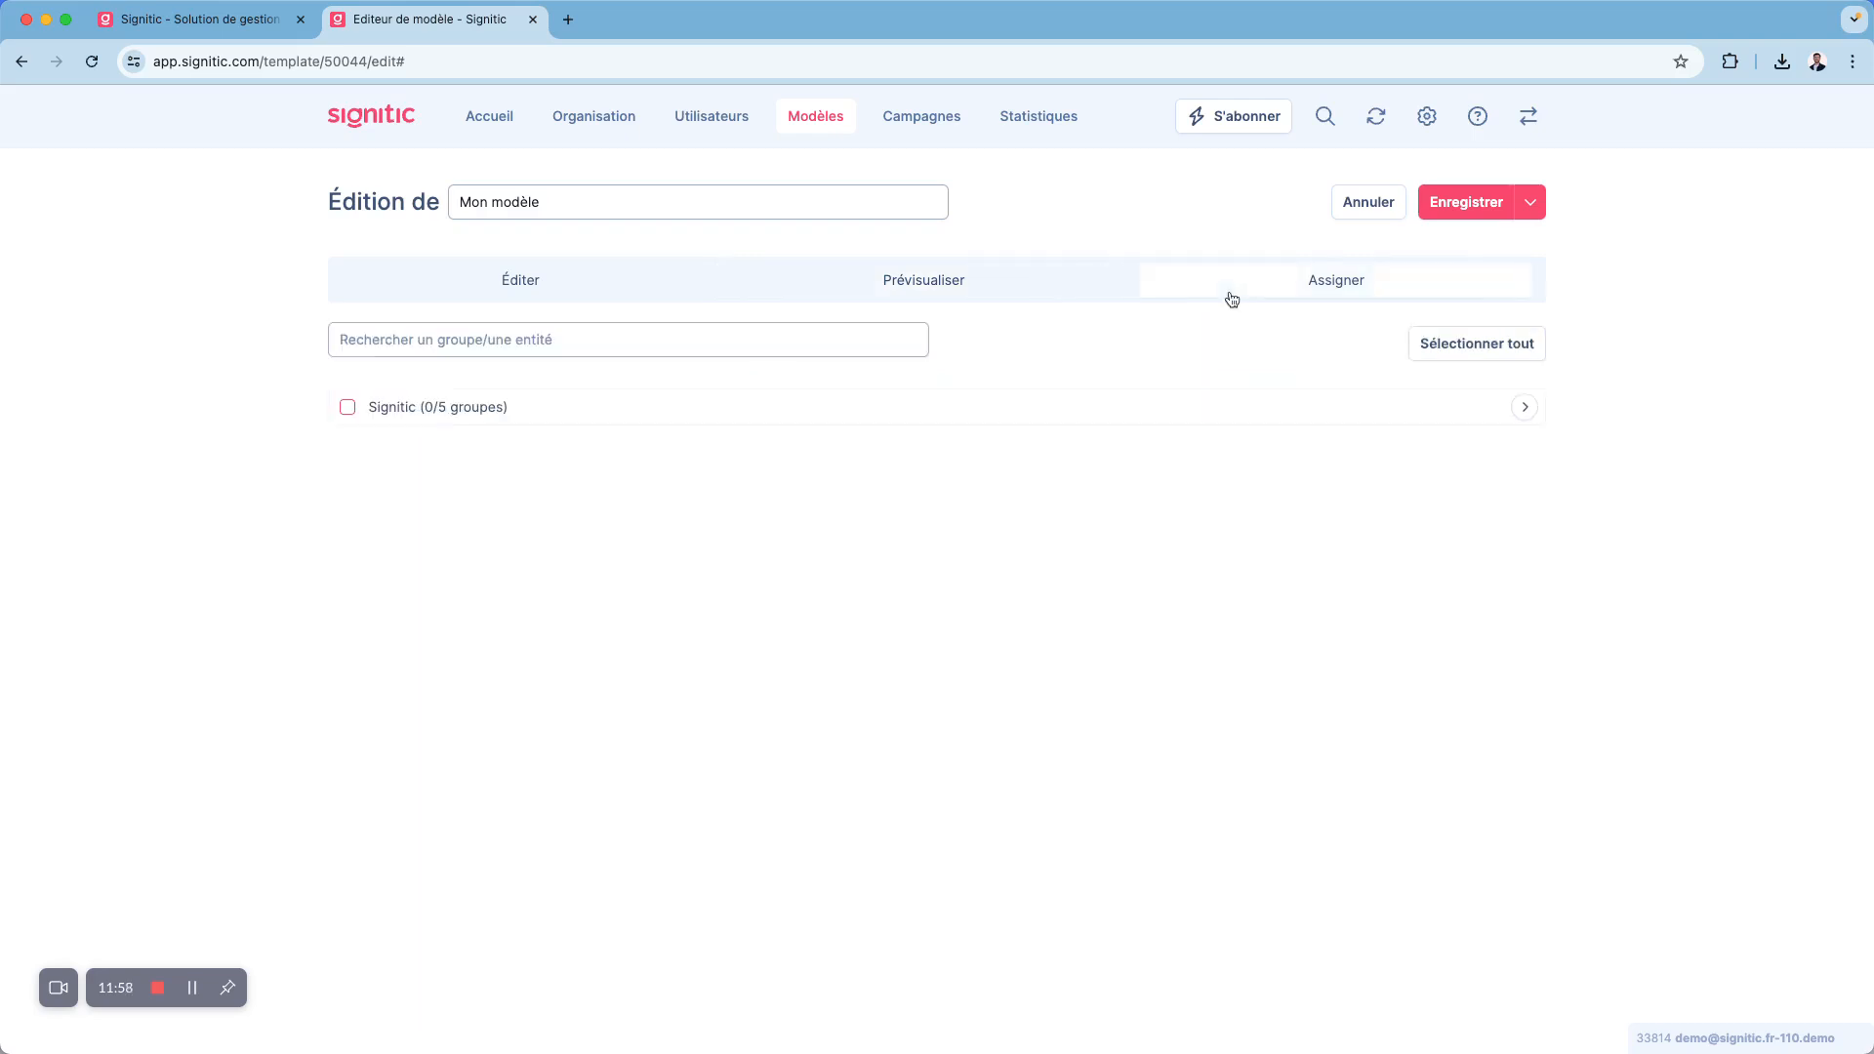
left_click(1073, 401)
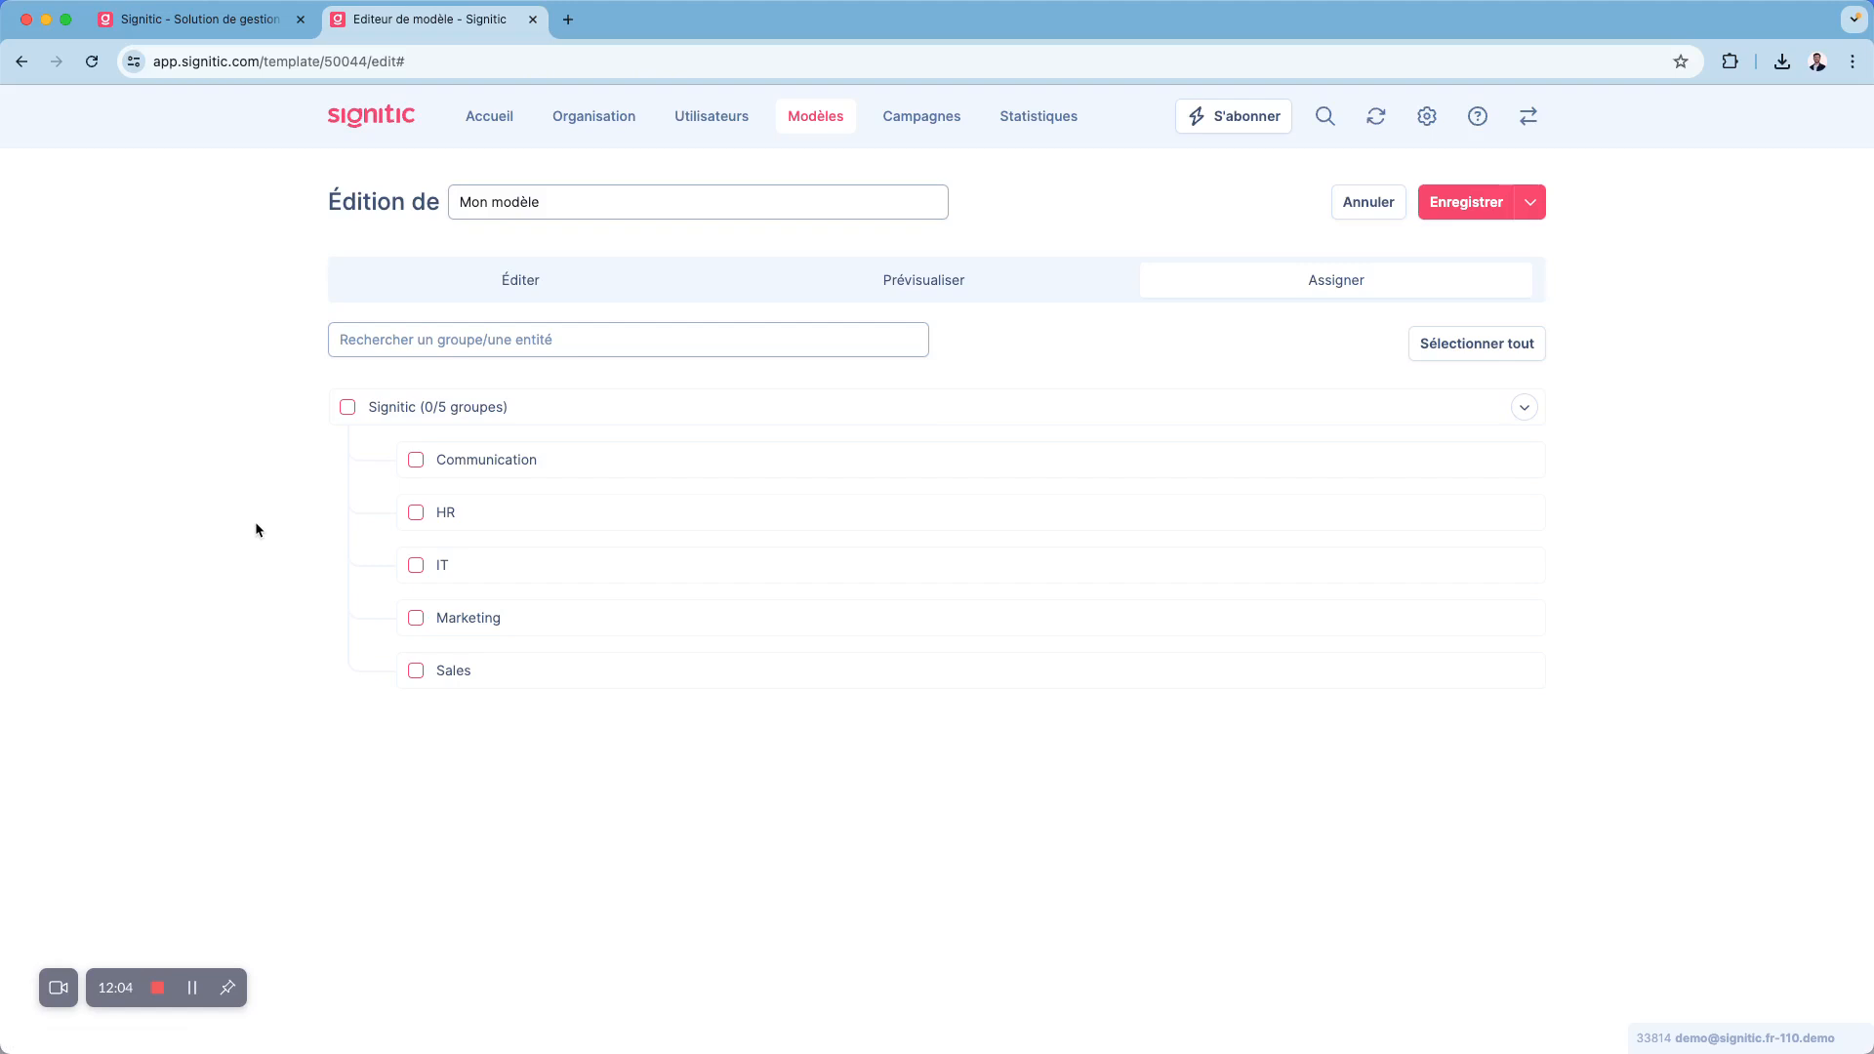
left_click(347, 408)
left_click(347, 408)
left_click(416, 513)
left_click(415, 565)
left_click(416, 513)
left_click(416, 566)
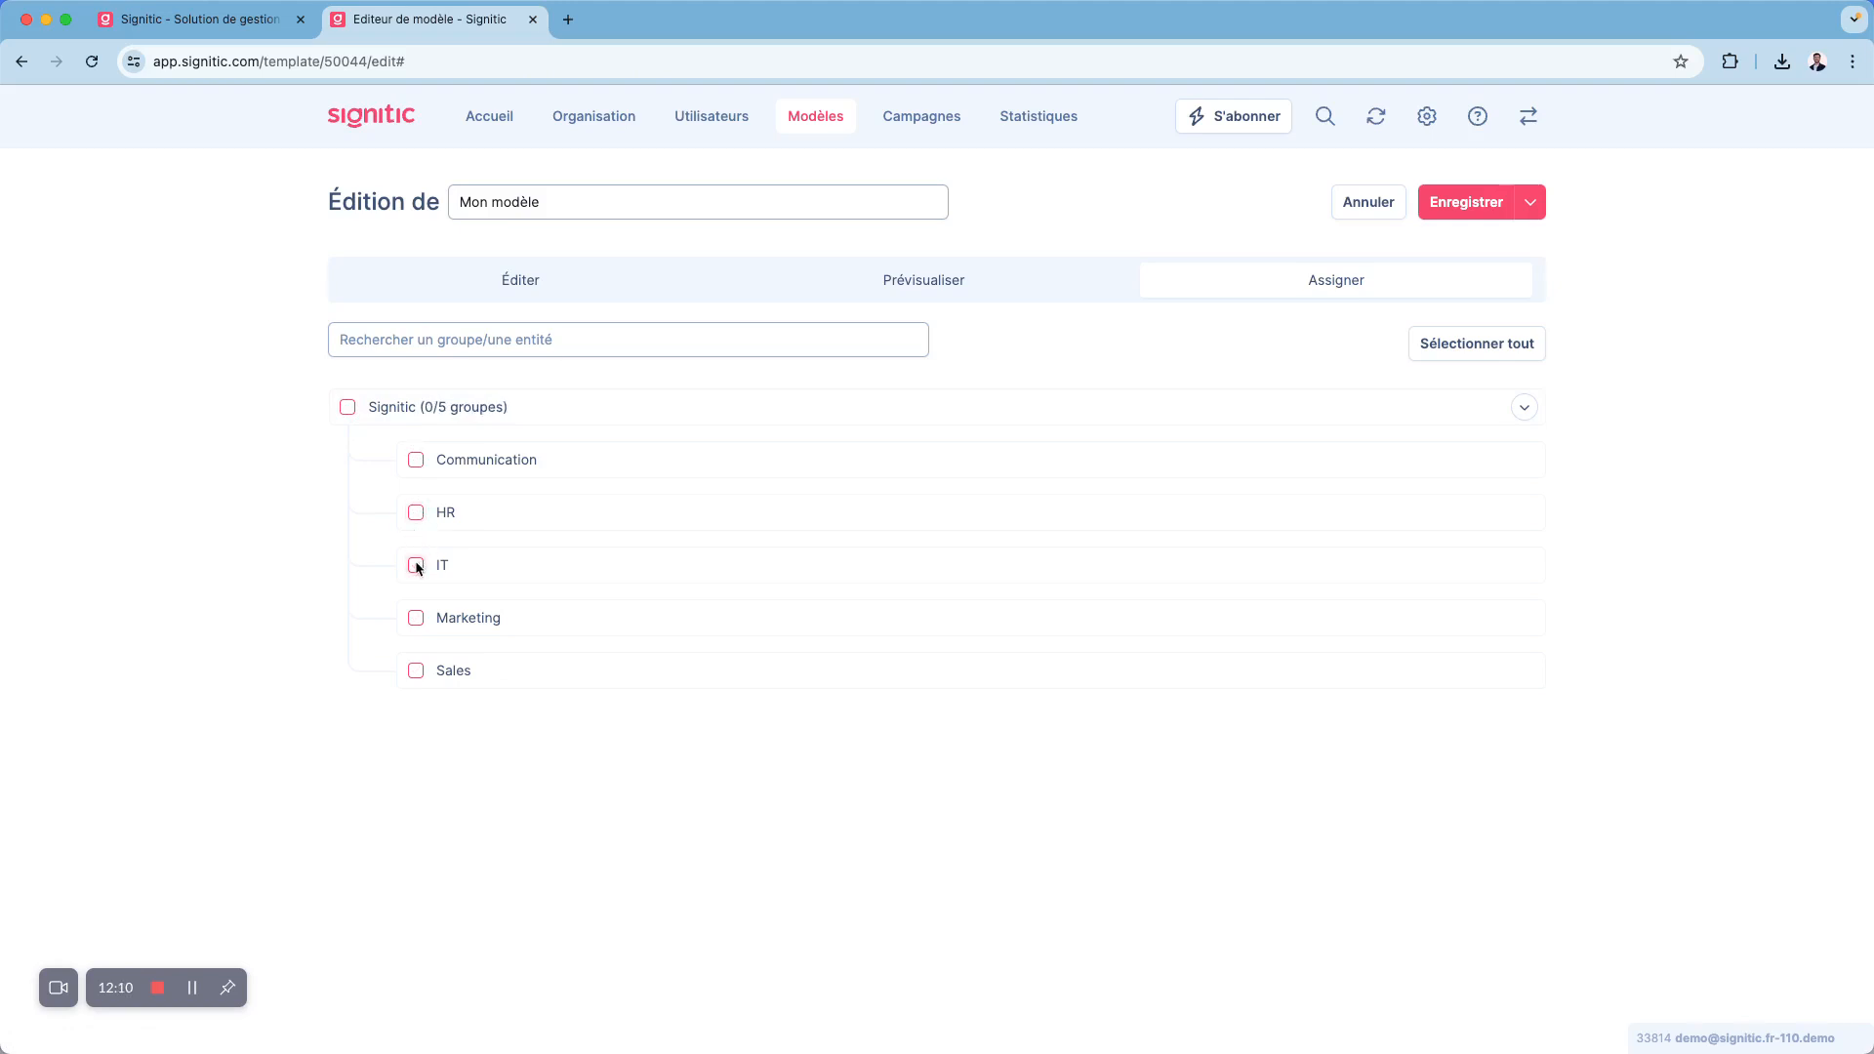
- Name the template Signature Global and try assigning it to the whole Signitic organisation
triple_click(525, 205)
type("Signature ")
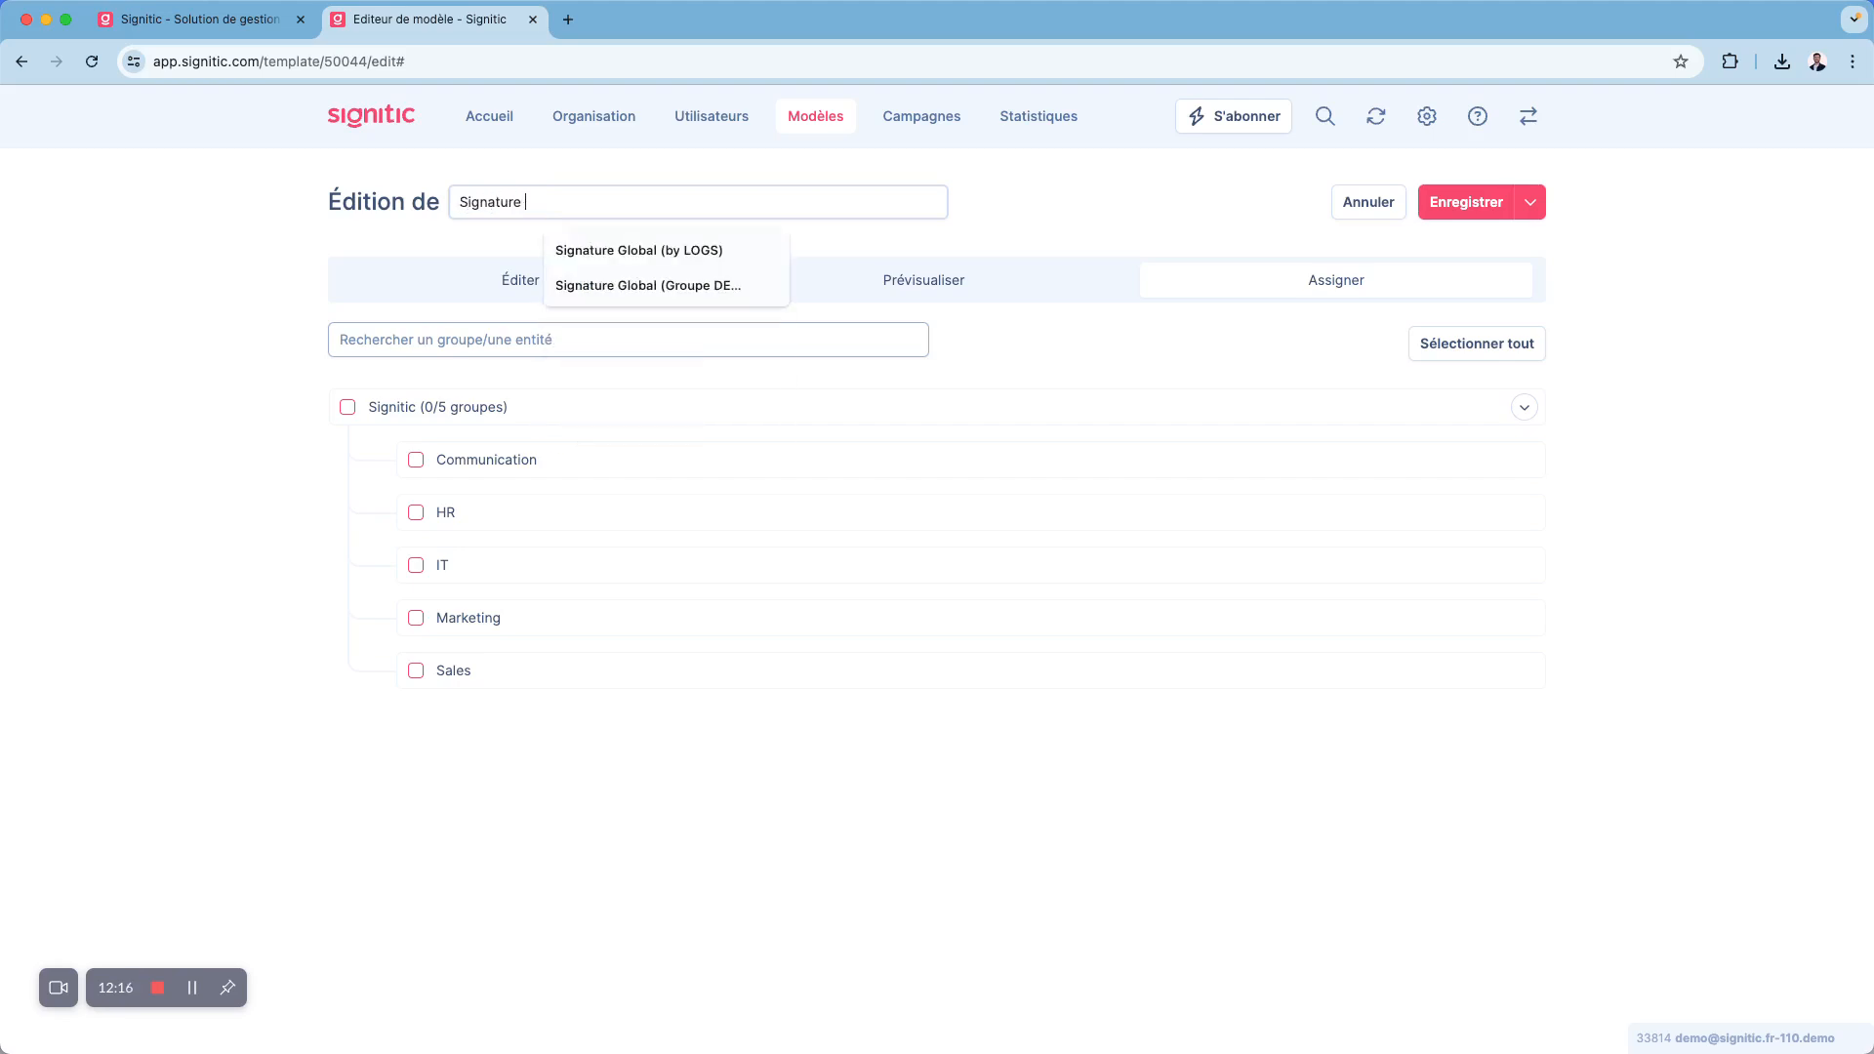
type("Global")
left_click(346, 407)
left_click(338, 407)
- Rename the template Signature Sales, select the Sales group for assignment, and cancel the template edits
double_click(542, 203)
key("BackSpace")
type("Sales")
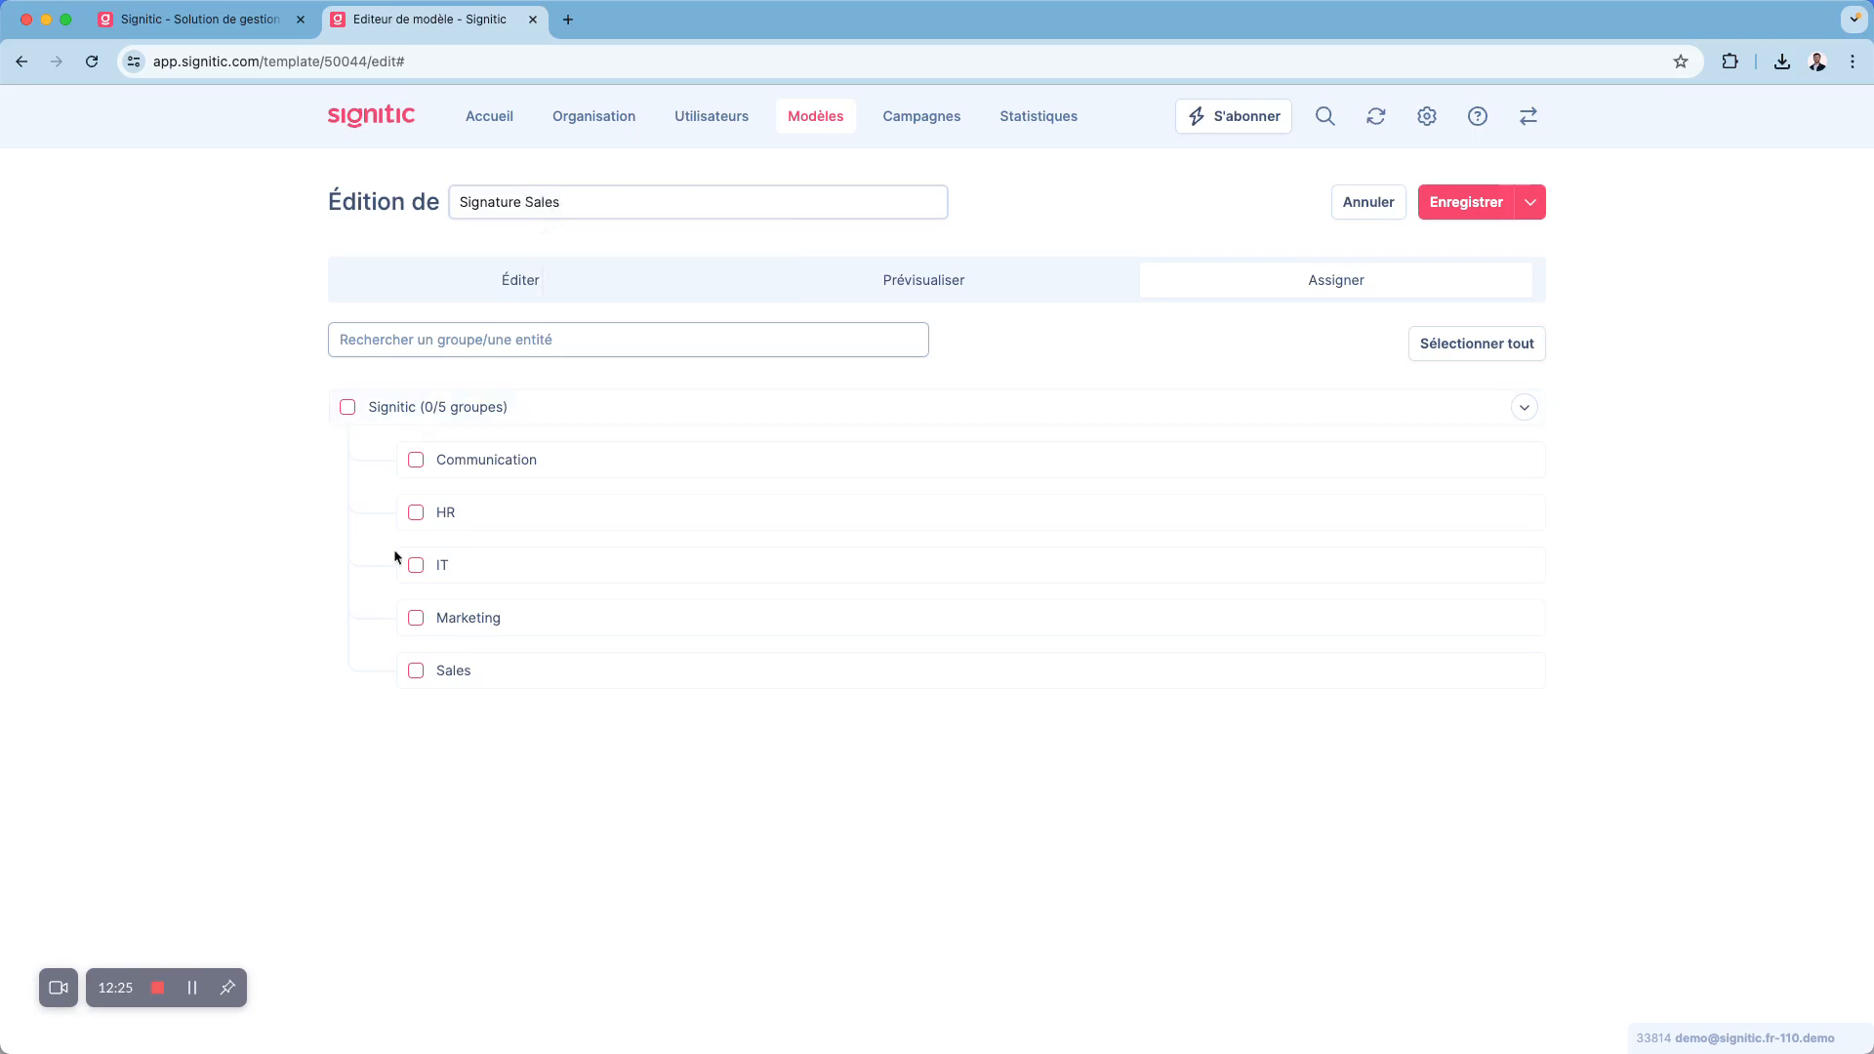
left_click(416, 671)
left_click(1367, 202)
- Look through the list of existing templates without switching to another one
left_click(1018, 215)
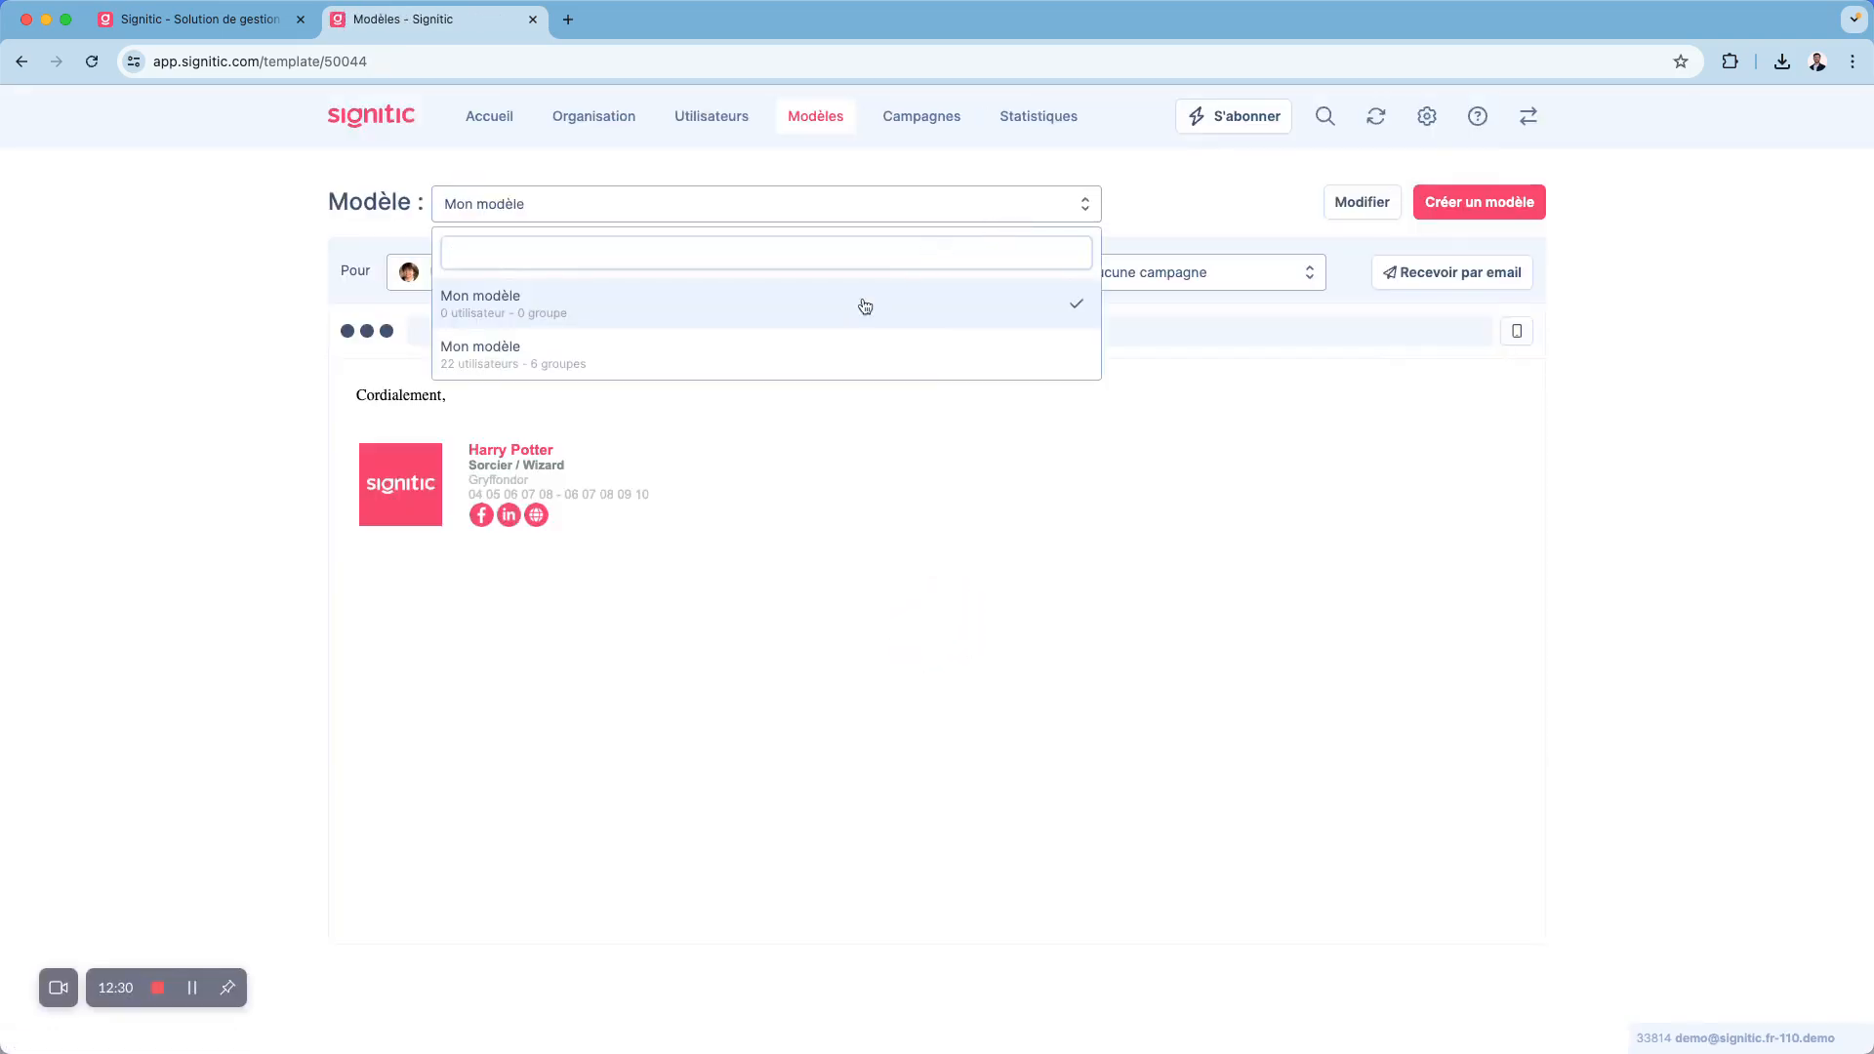
left_click(1075, 207)
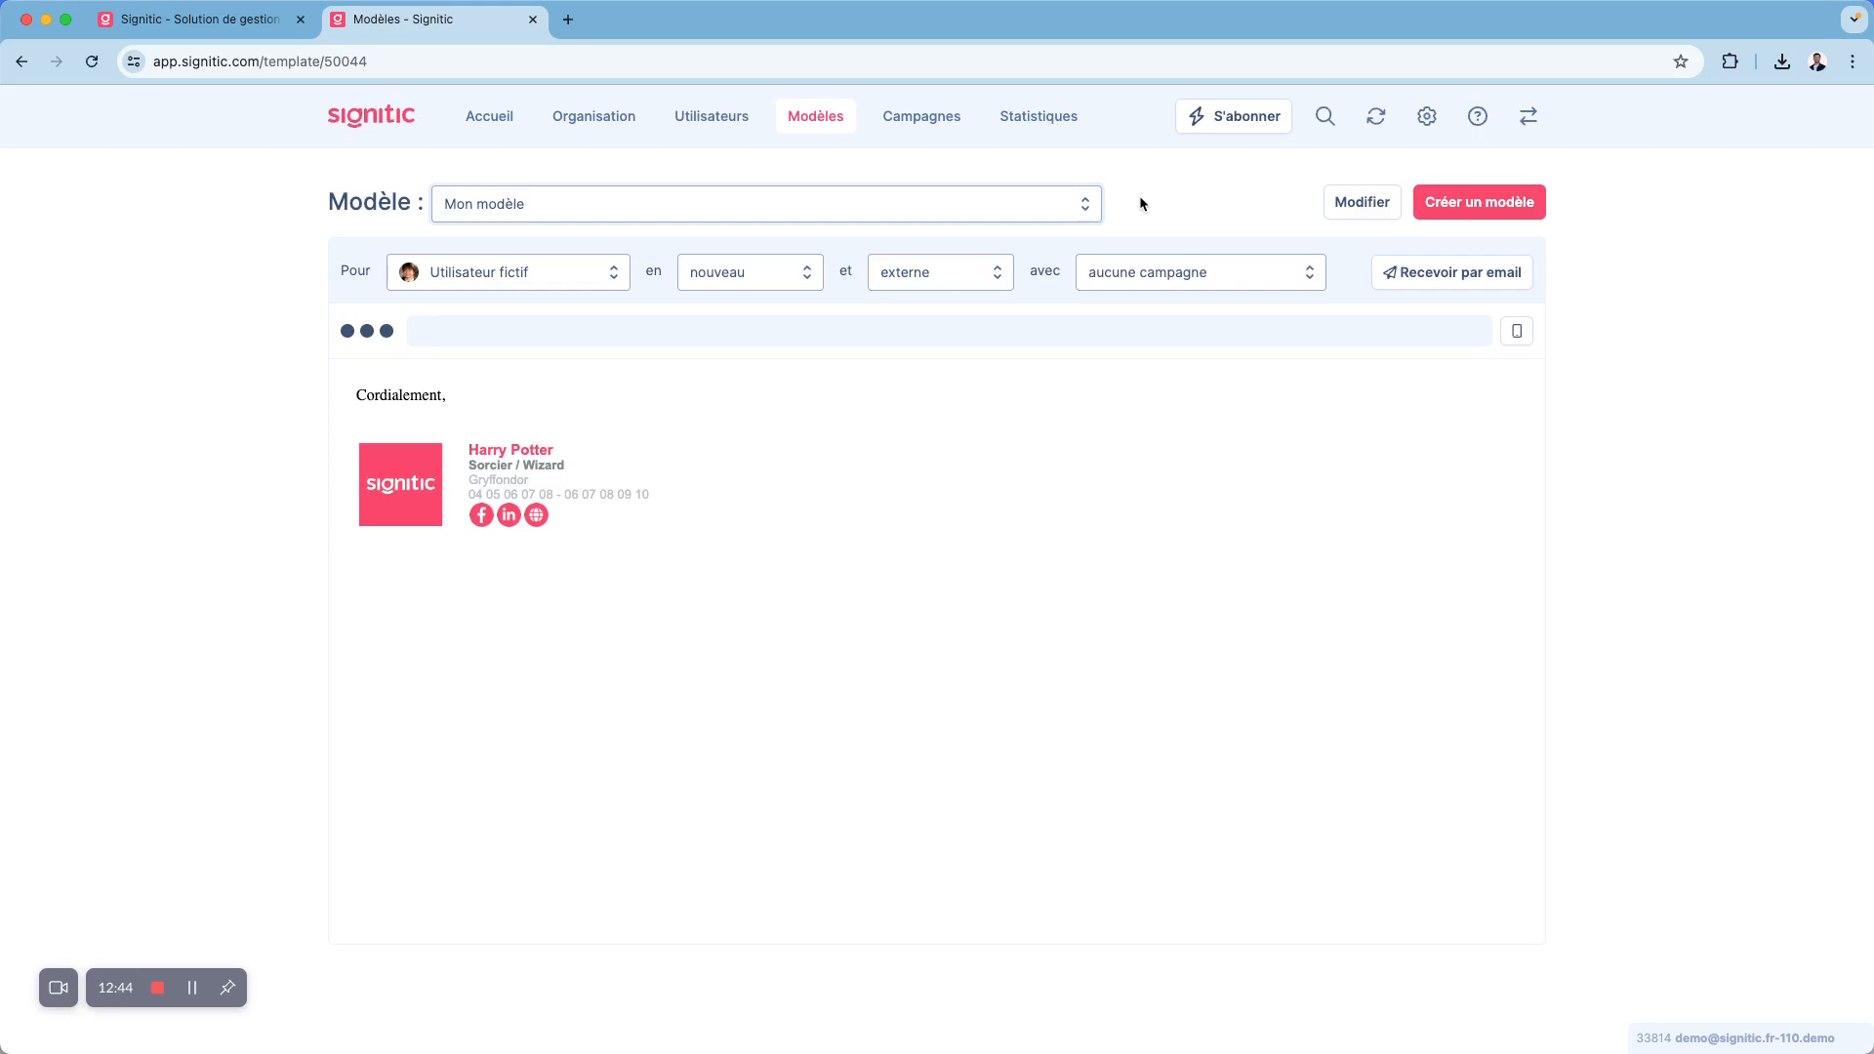
- Start a new campaign and name it Test
left_click(949, 132)
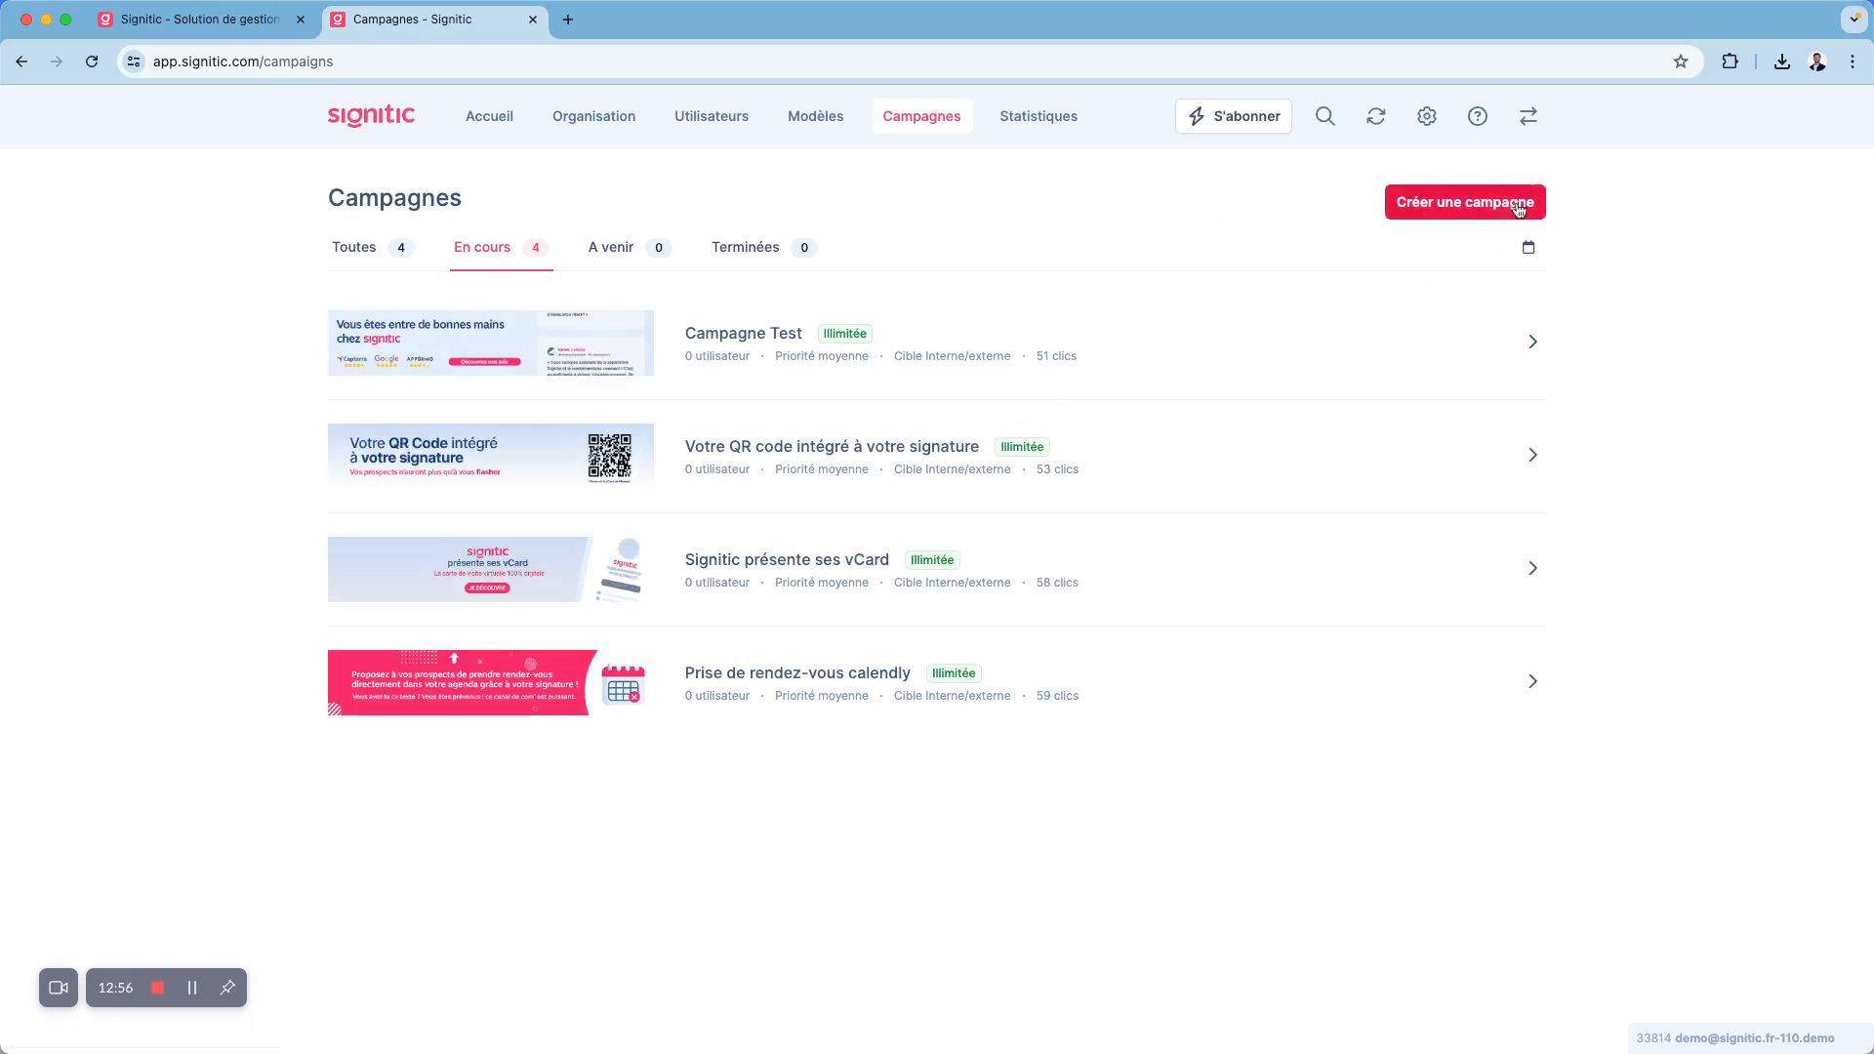
left_click(1450, 220)
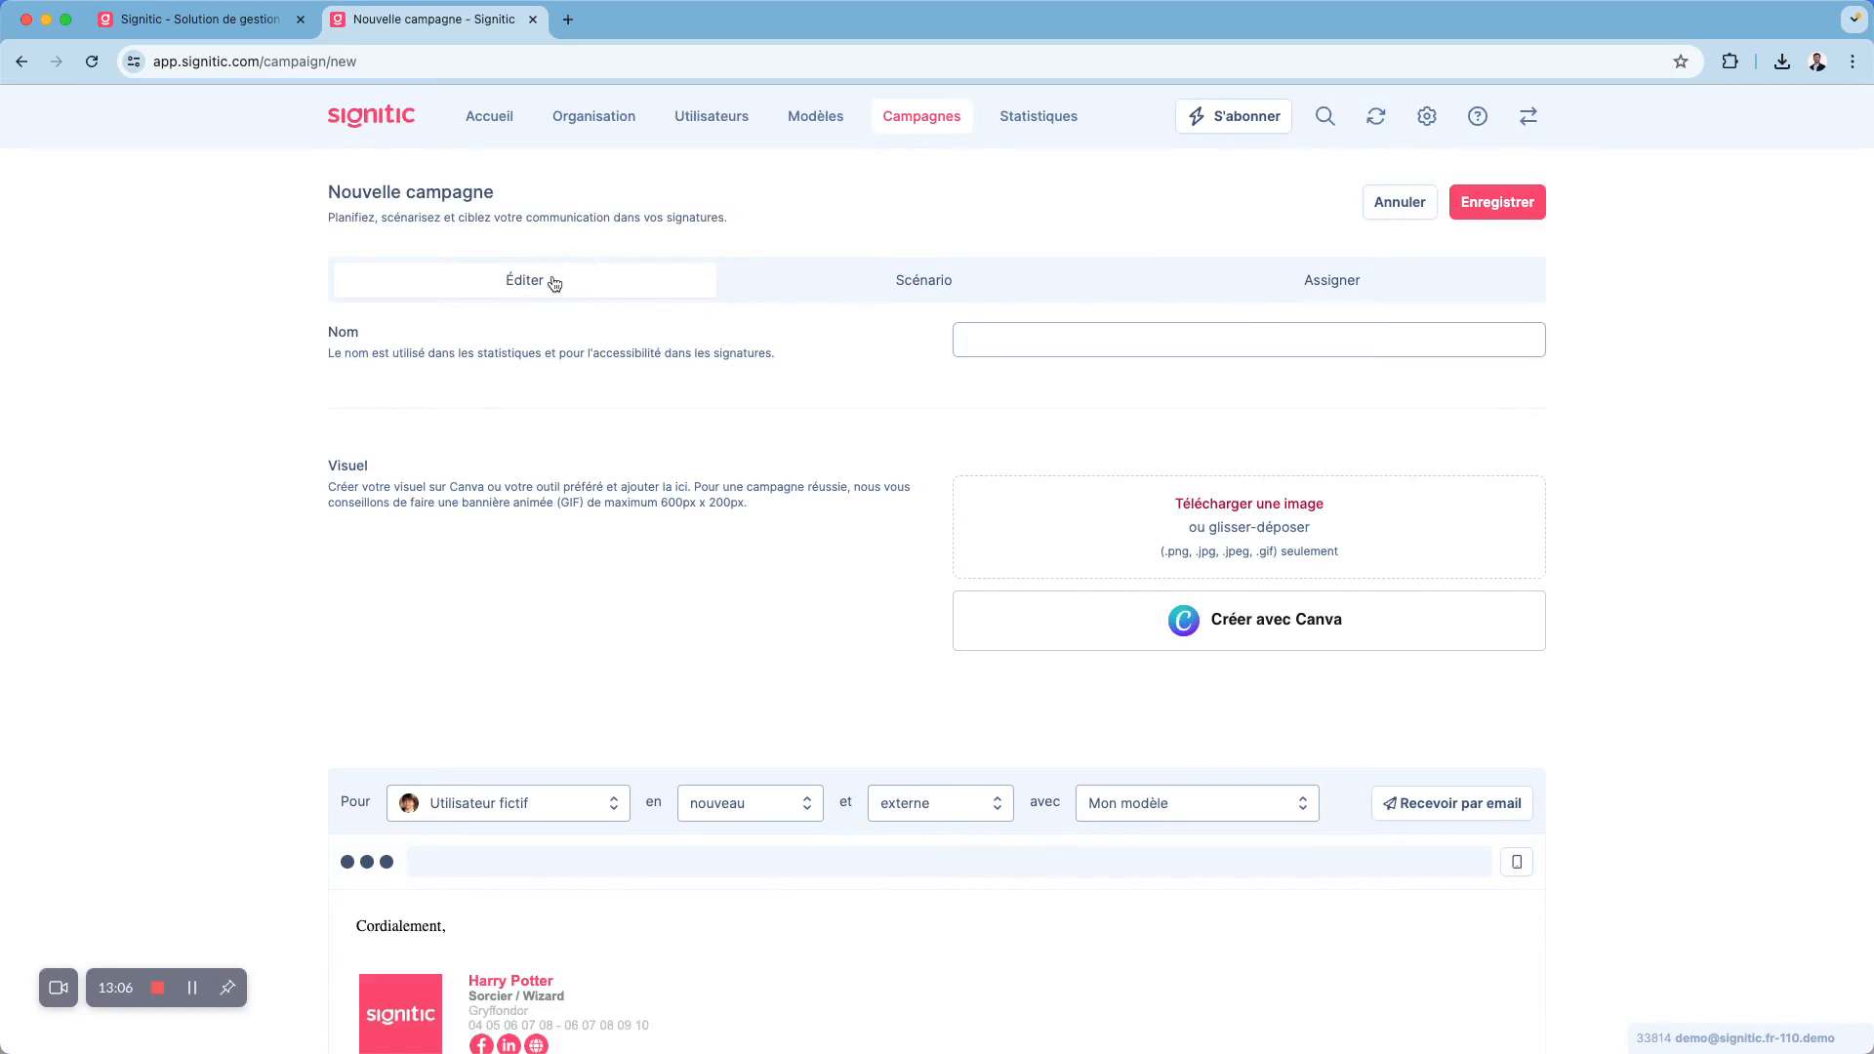
left_click(1080, 329)
left_click(1071, 383)
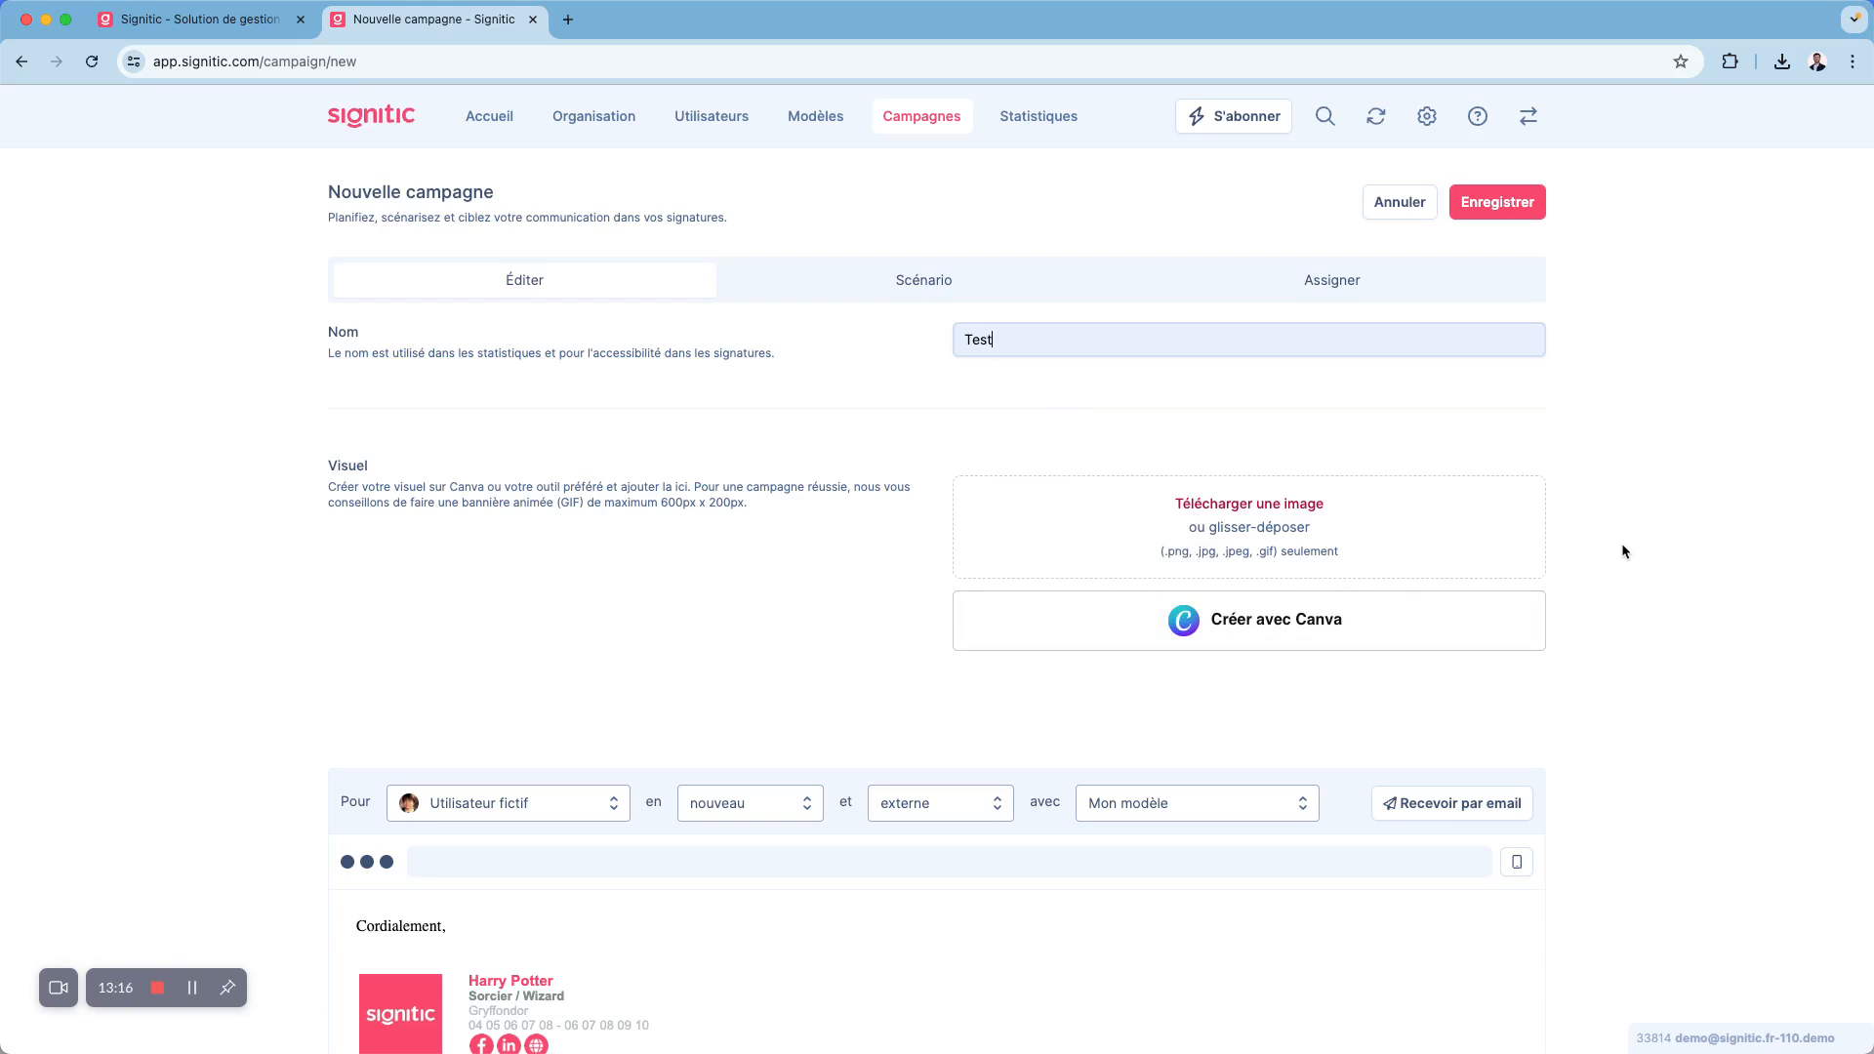
- Create the campaign visual in Canva from the ready-made Signitic design and import it into the campaign
left_click(1288, 612)
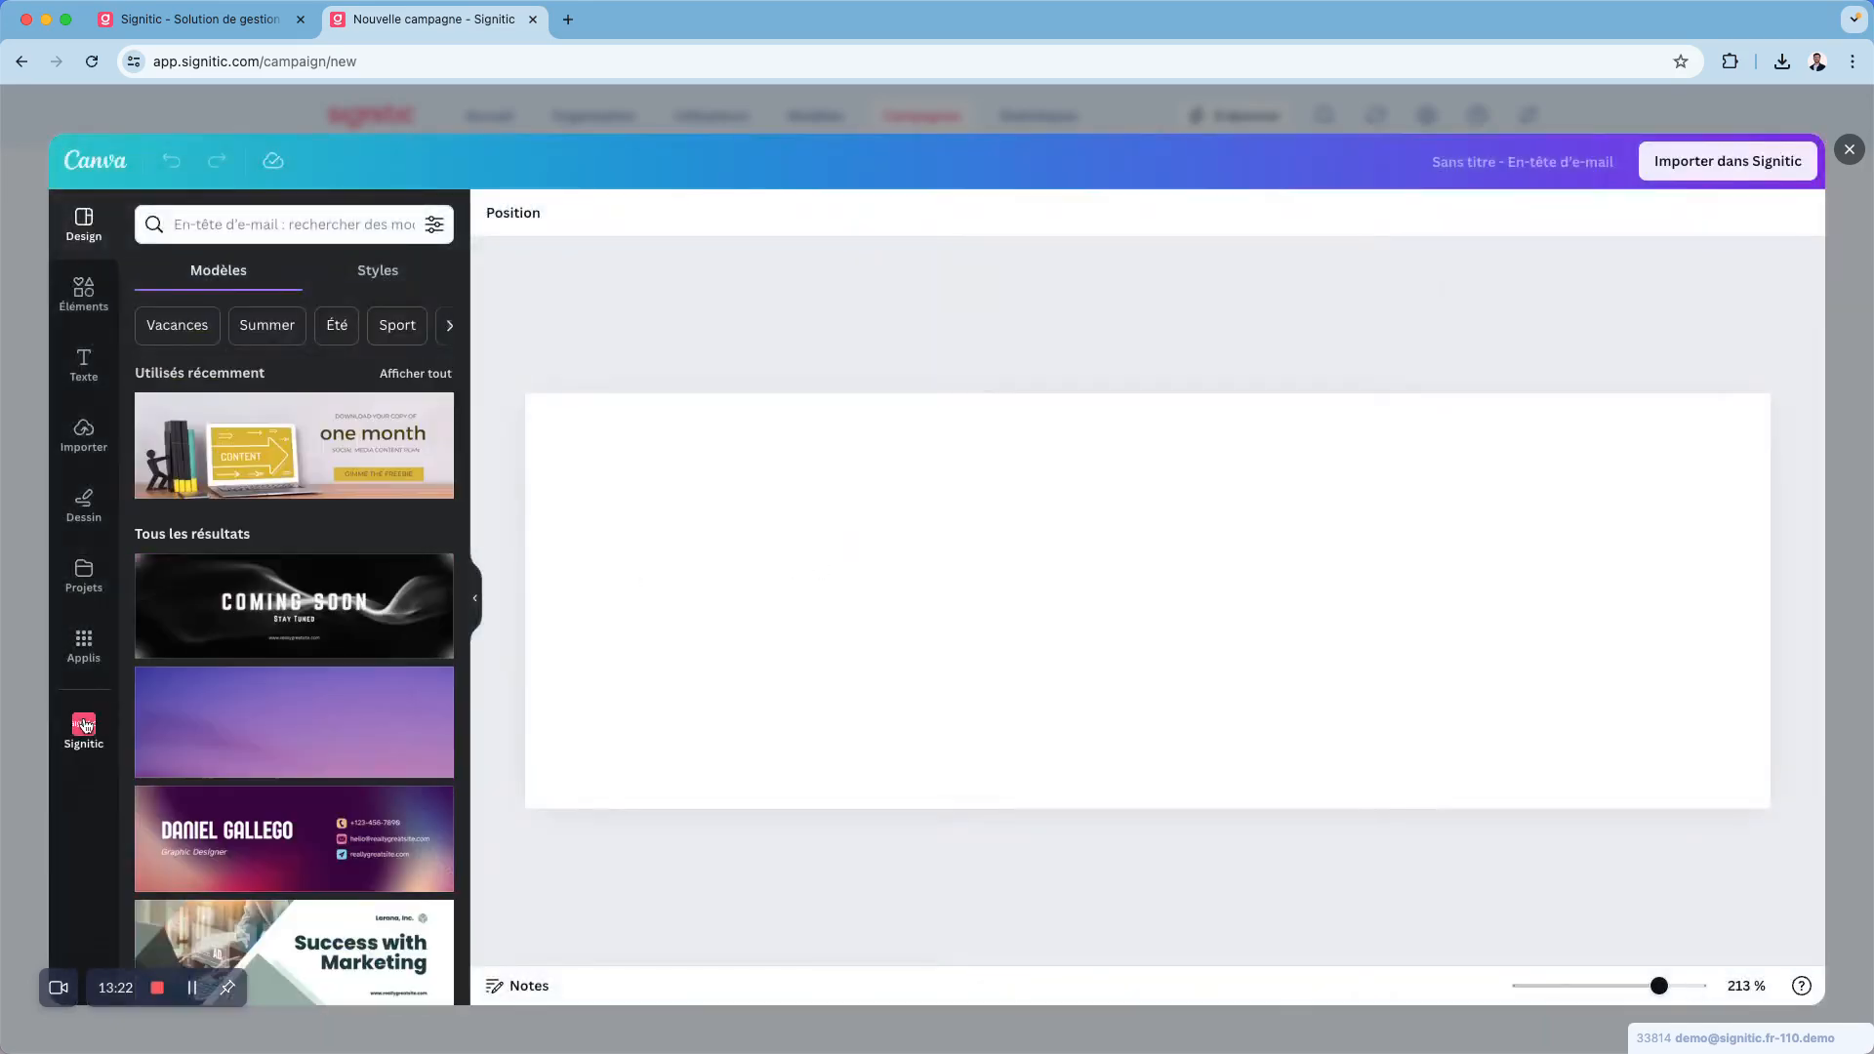
left_click(84, 725)
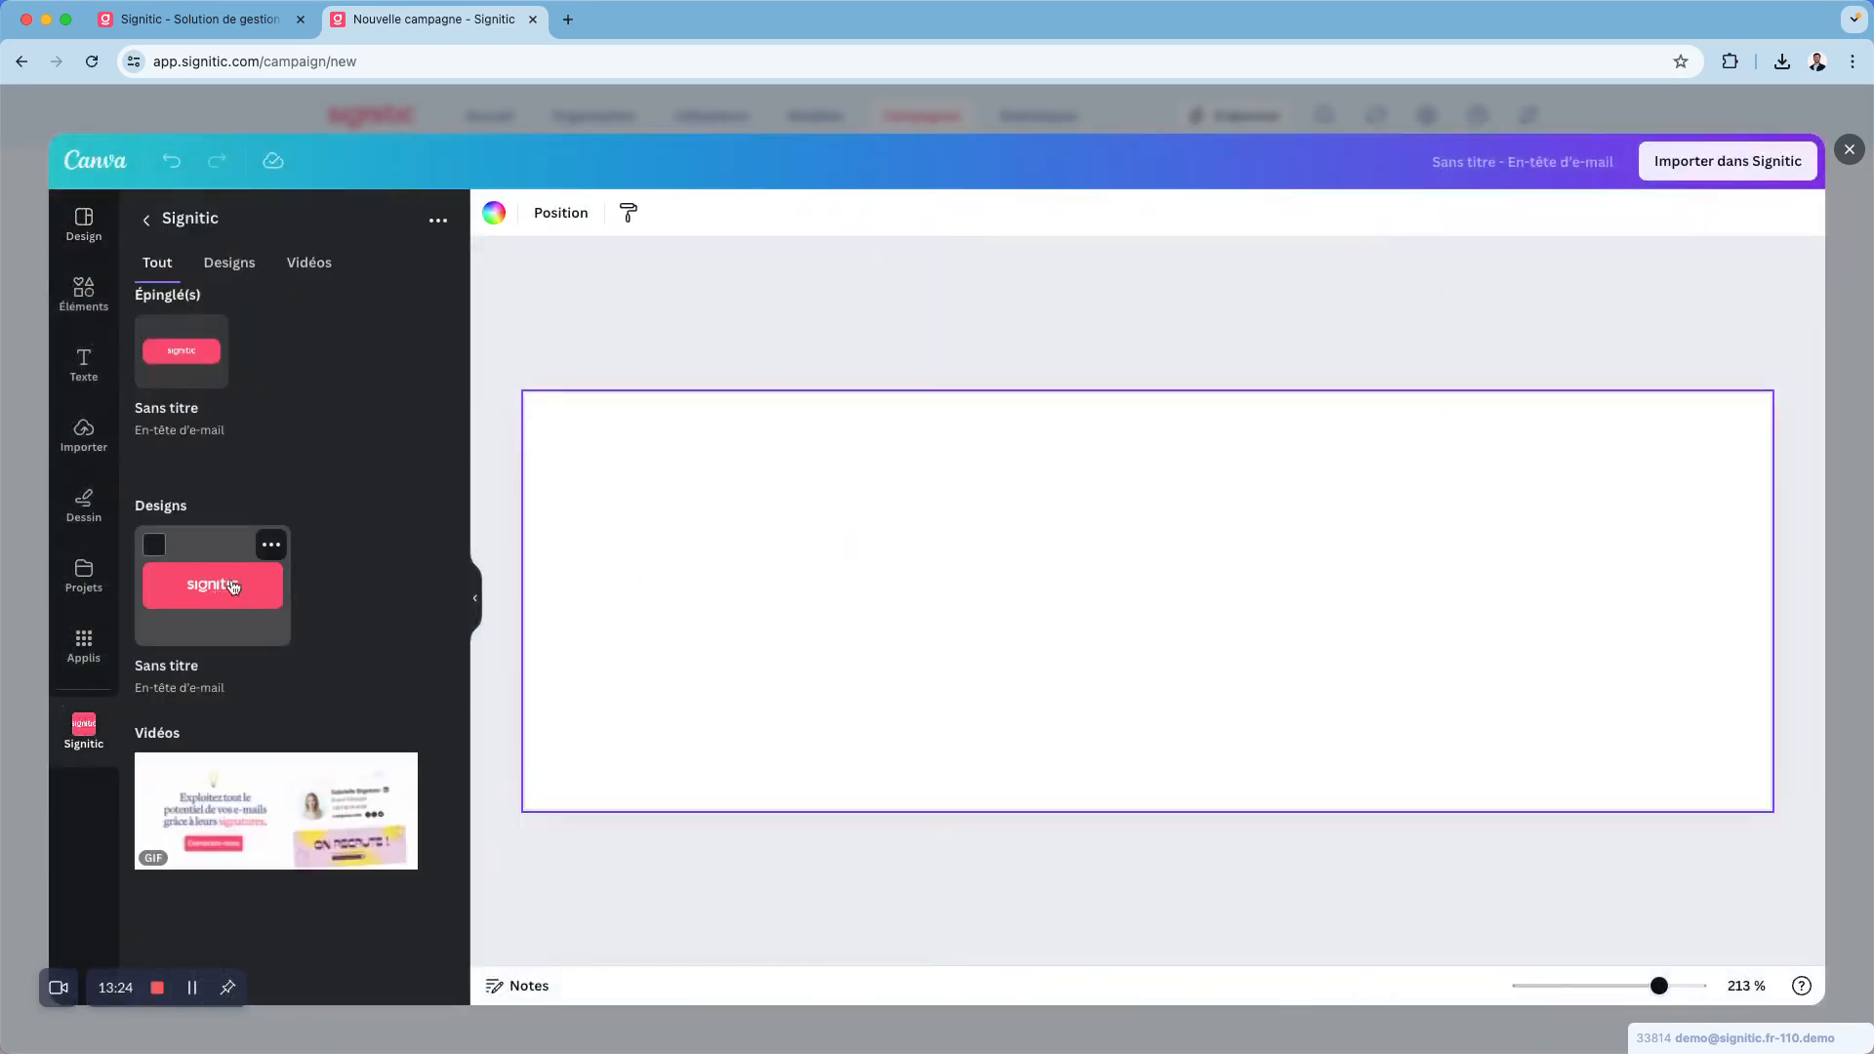
left_click(233, 587)
left_click(1728, 161)
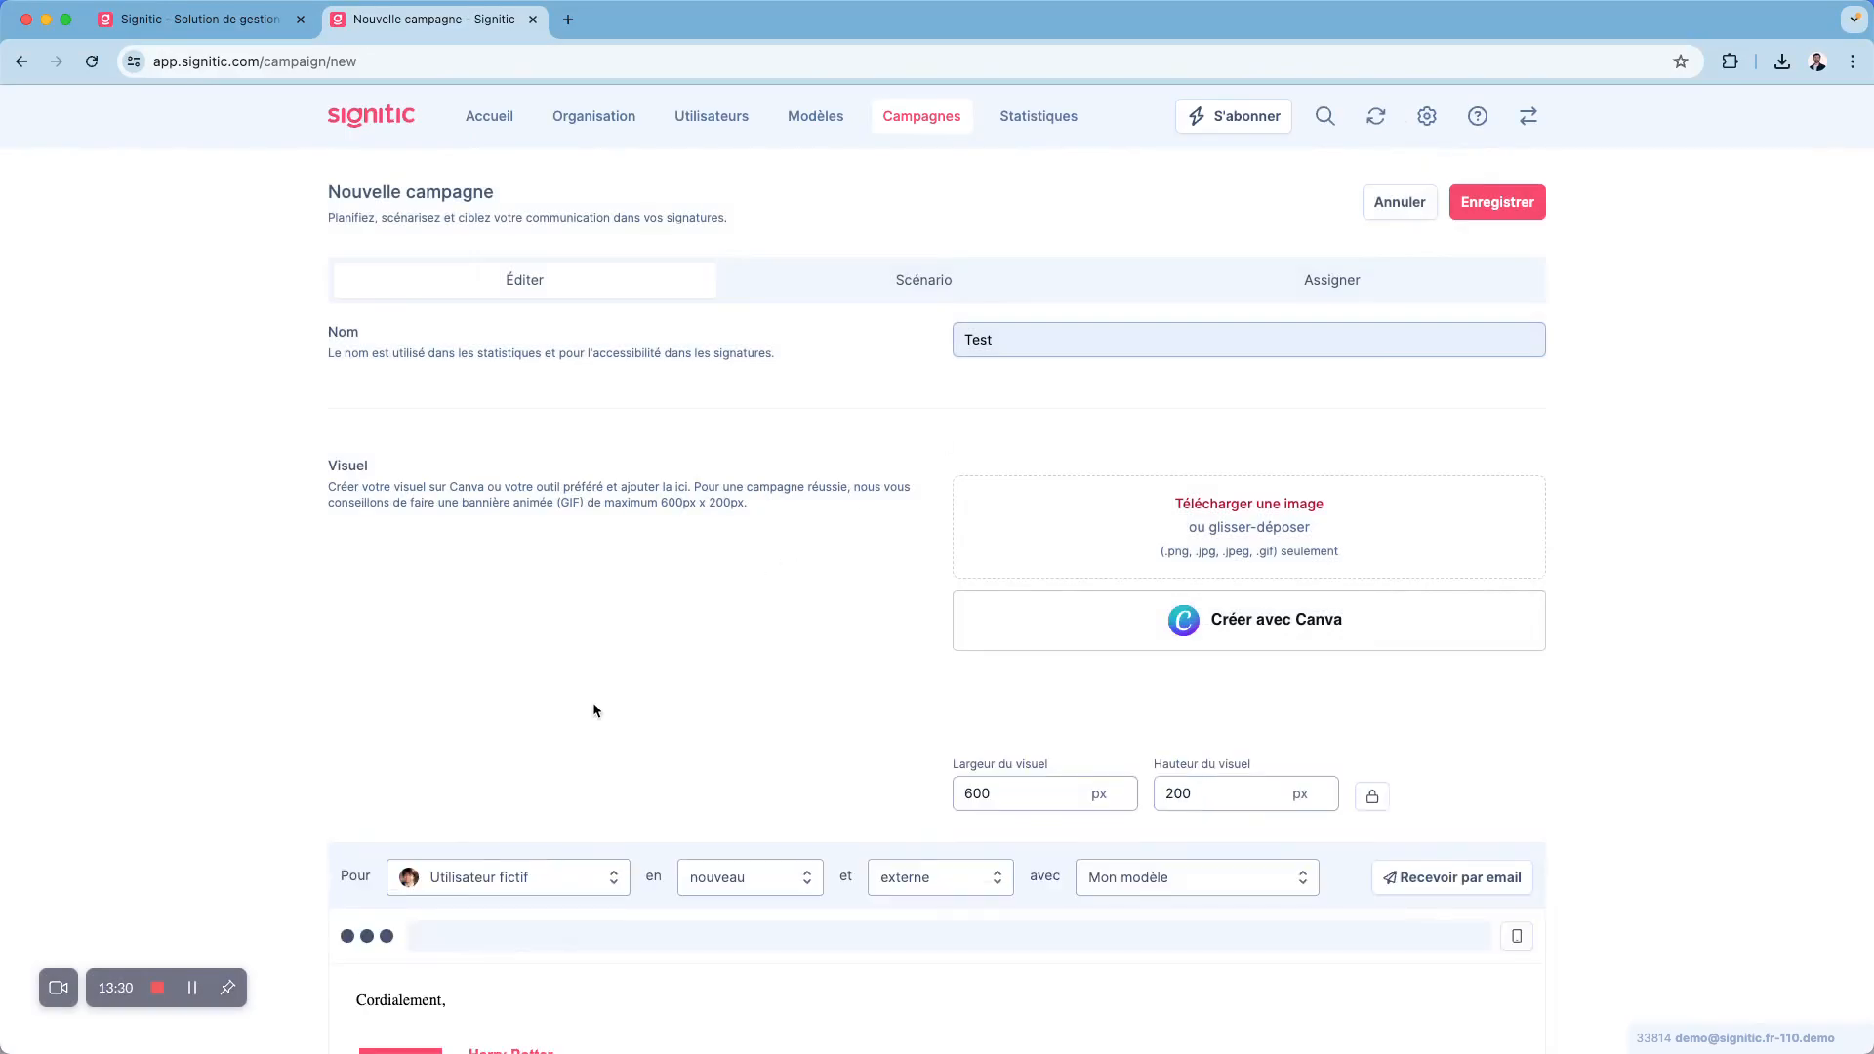
- Check the banner in the signature preview and set the visual's width to 450 px
scroll(595, 709, "down", 5)
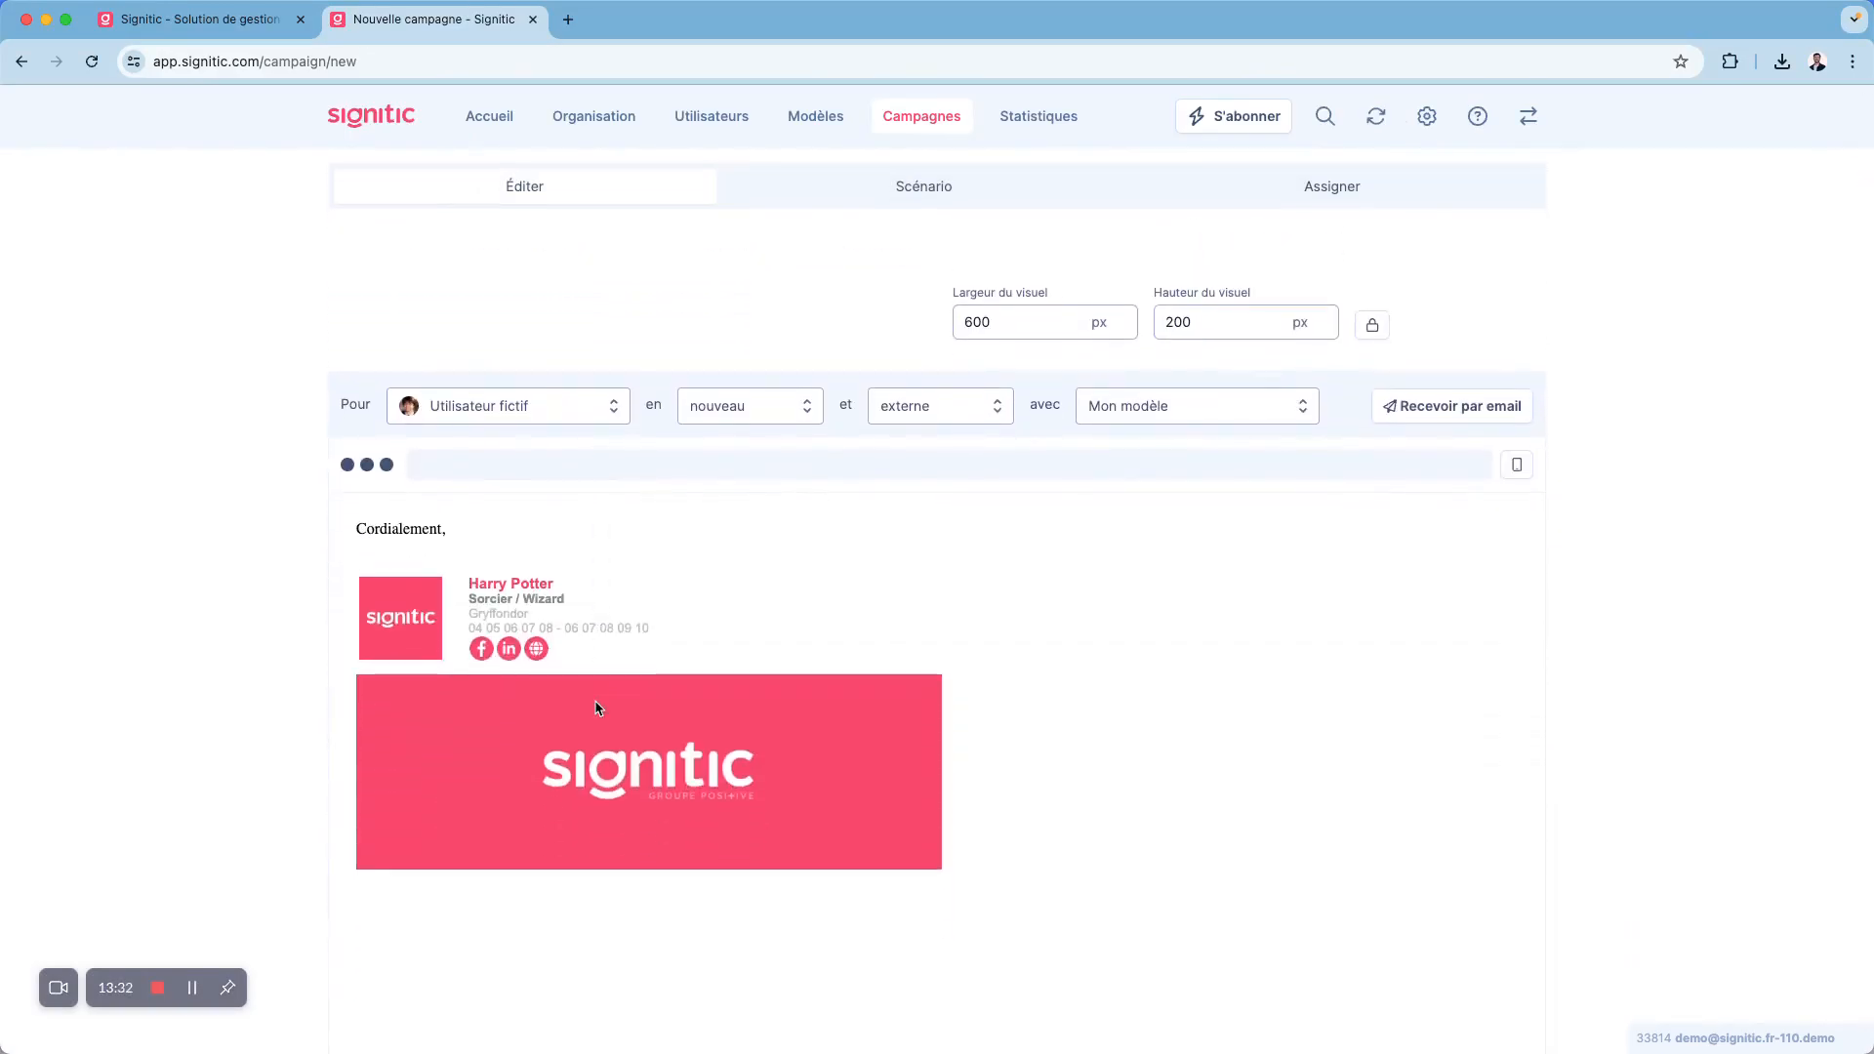
scroll(595, 709, "up", 1)
double_click(968, 386)
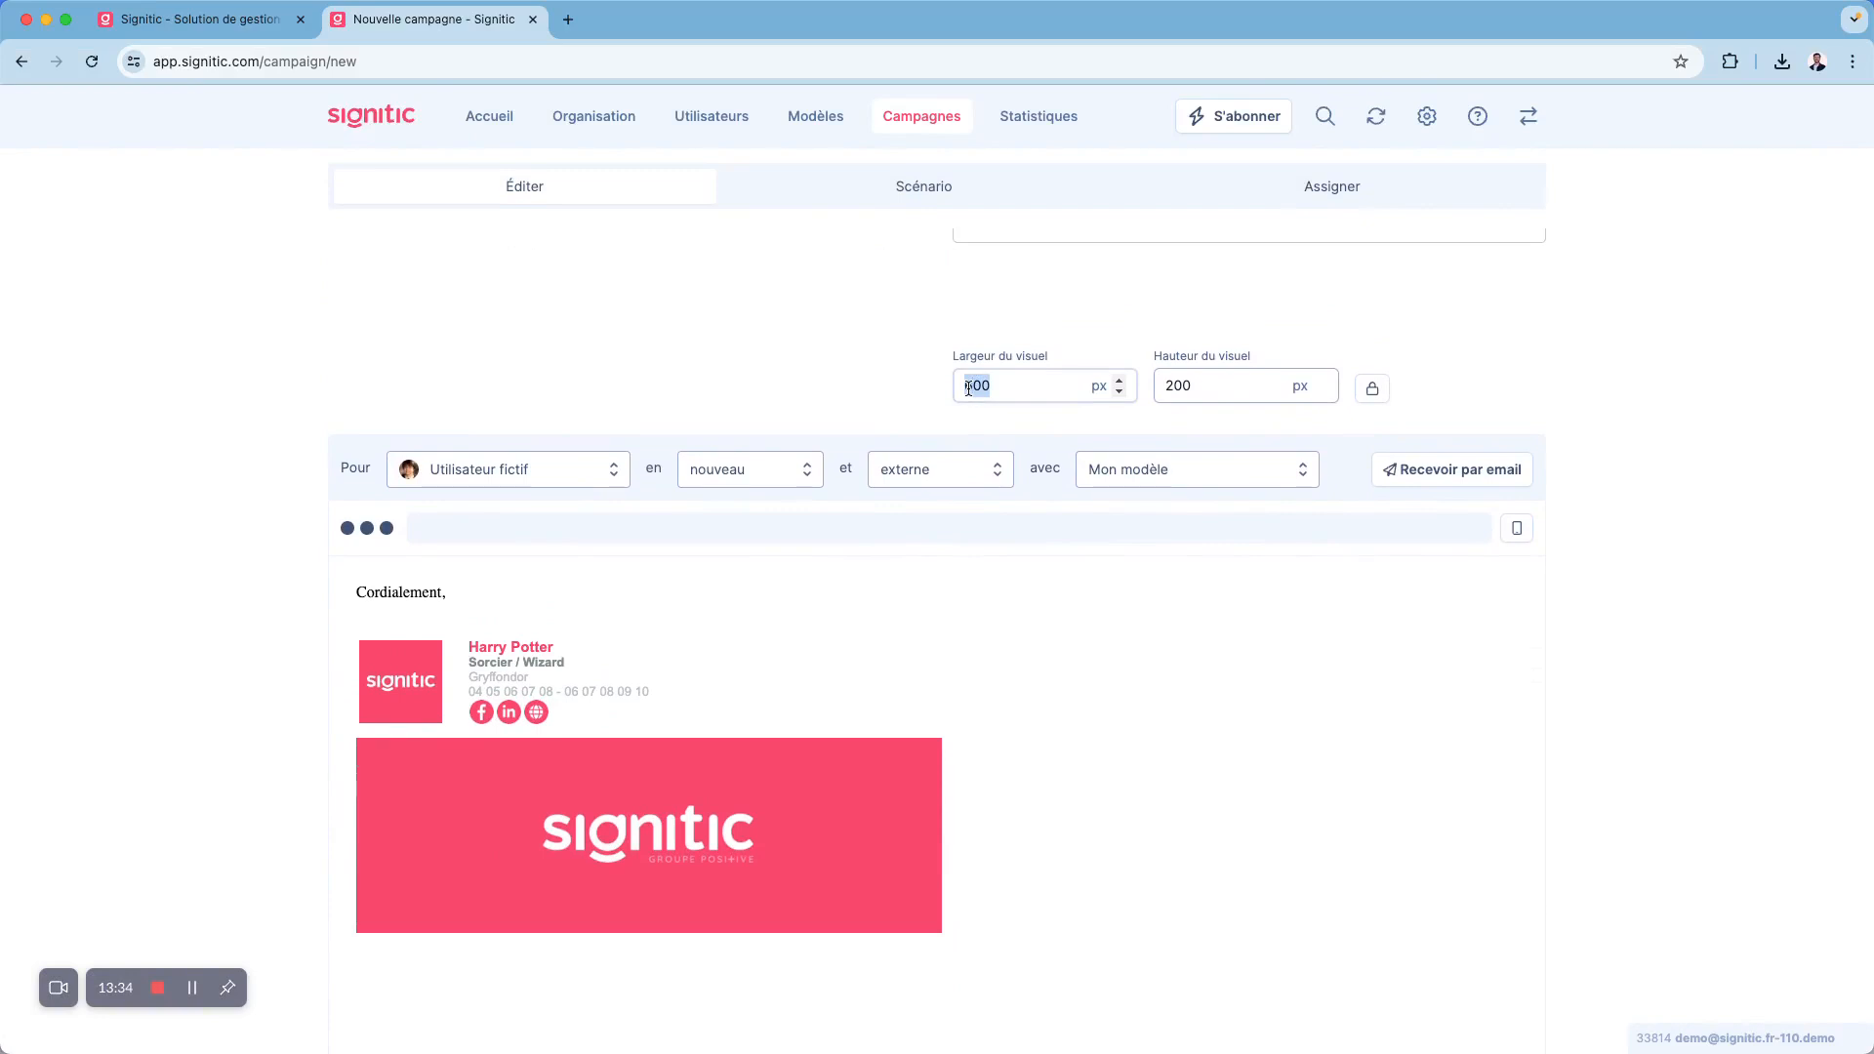
type("450")
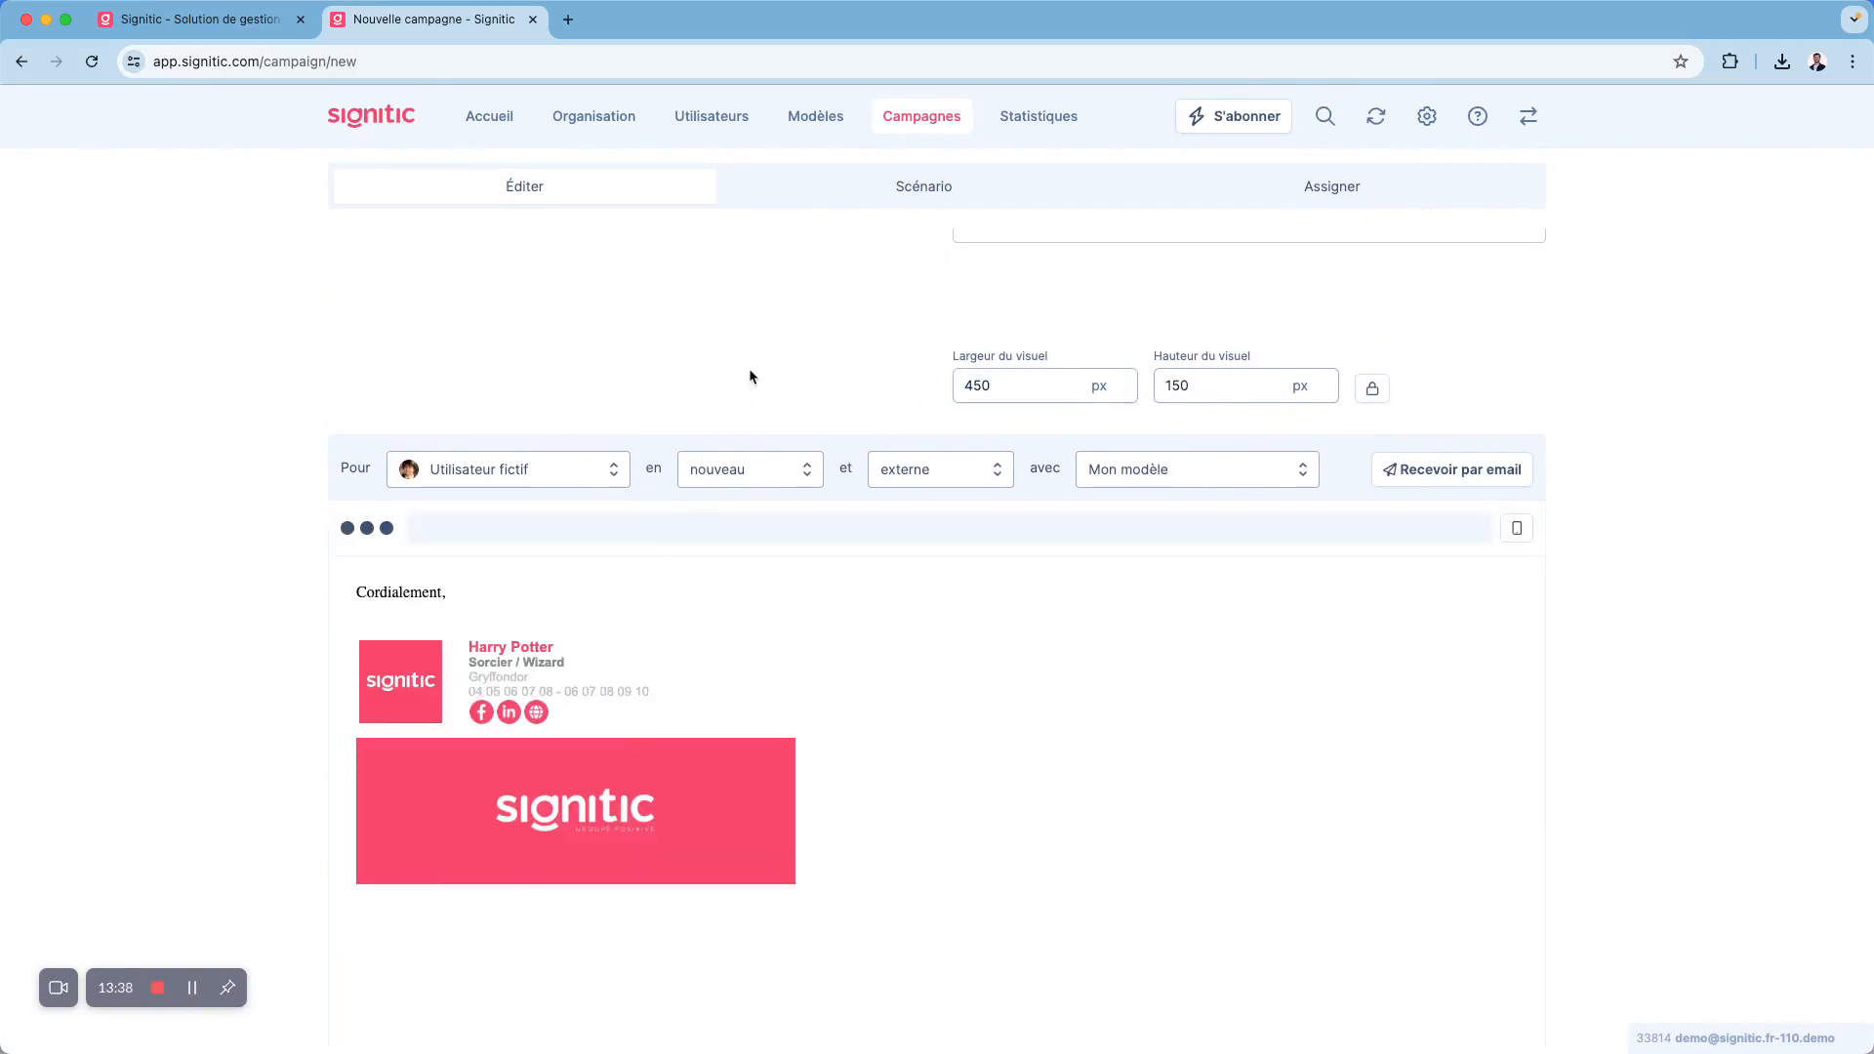
- Open the new campaign's scenario settings and view the calendar for its broadcast dates
scroll(750, 377, "up", 1)
scroll(750, 376, "up", 5)
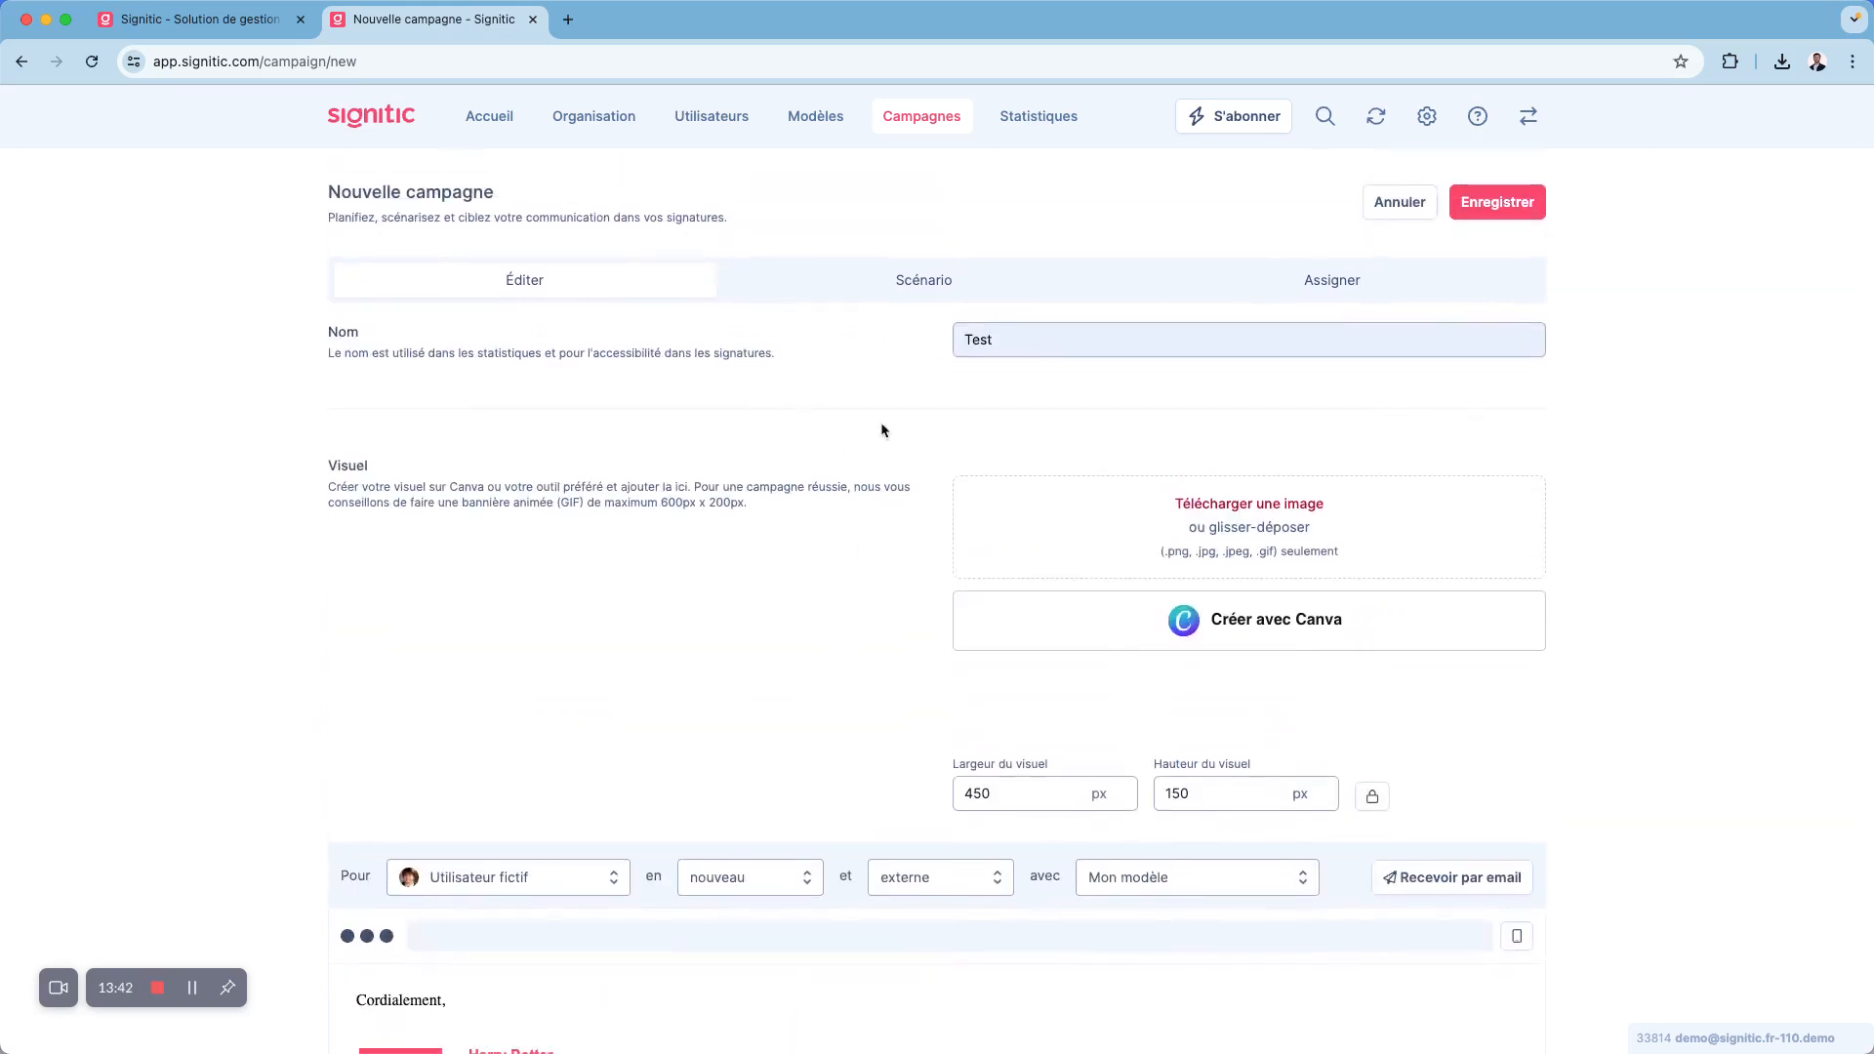
left_click(909, 296)
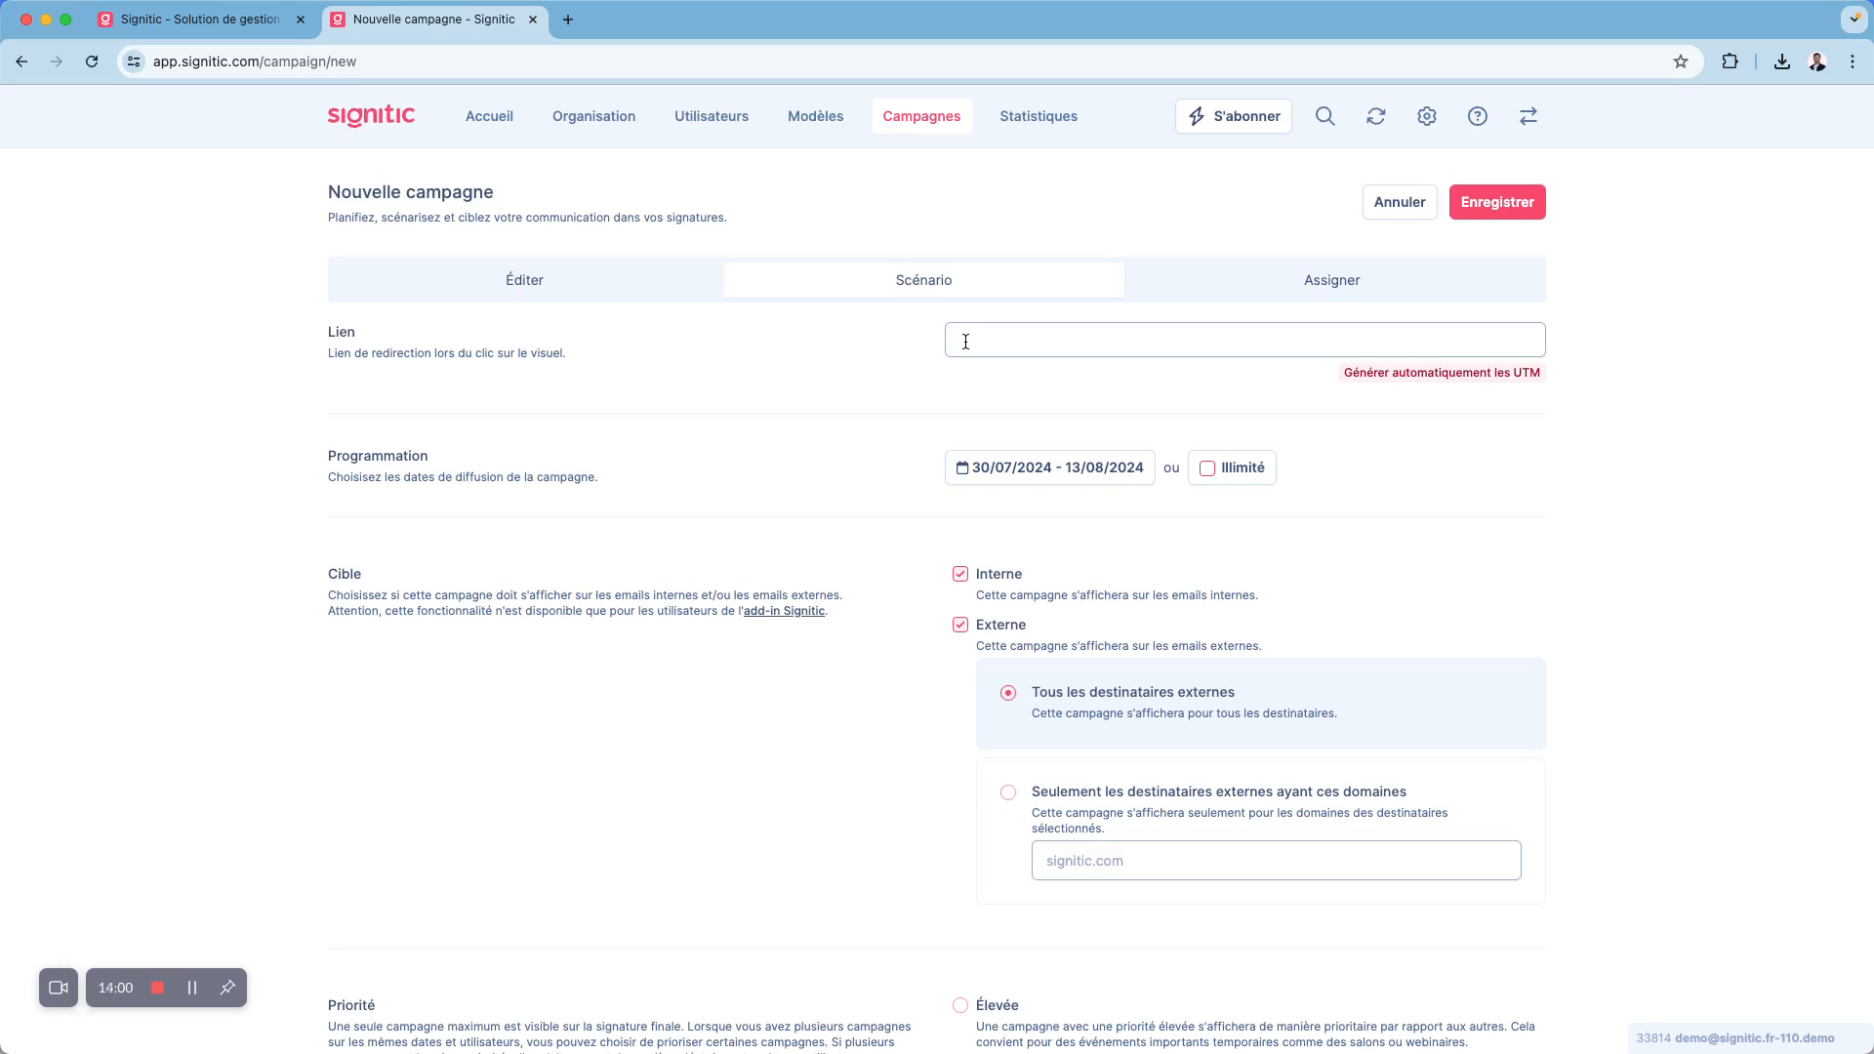
left_click(960, 465)
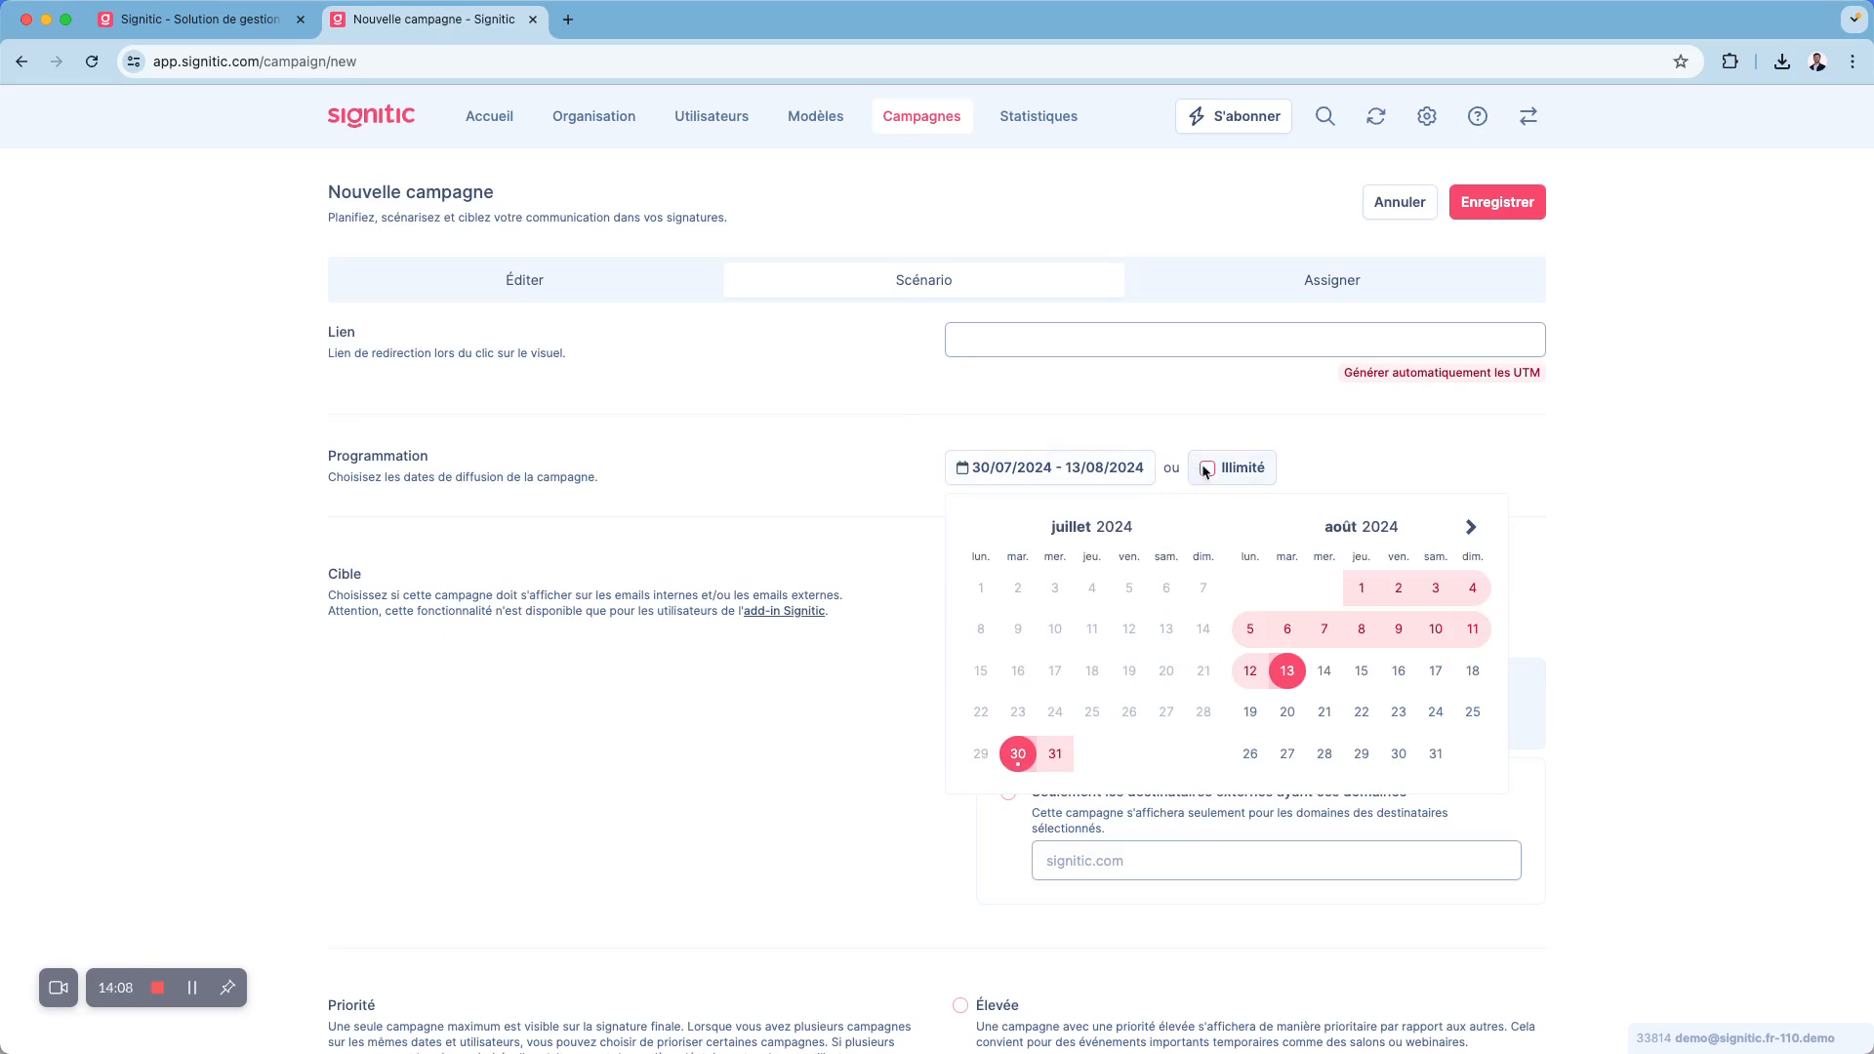
left_click(1298, 476)
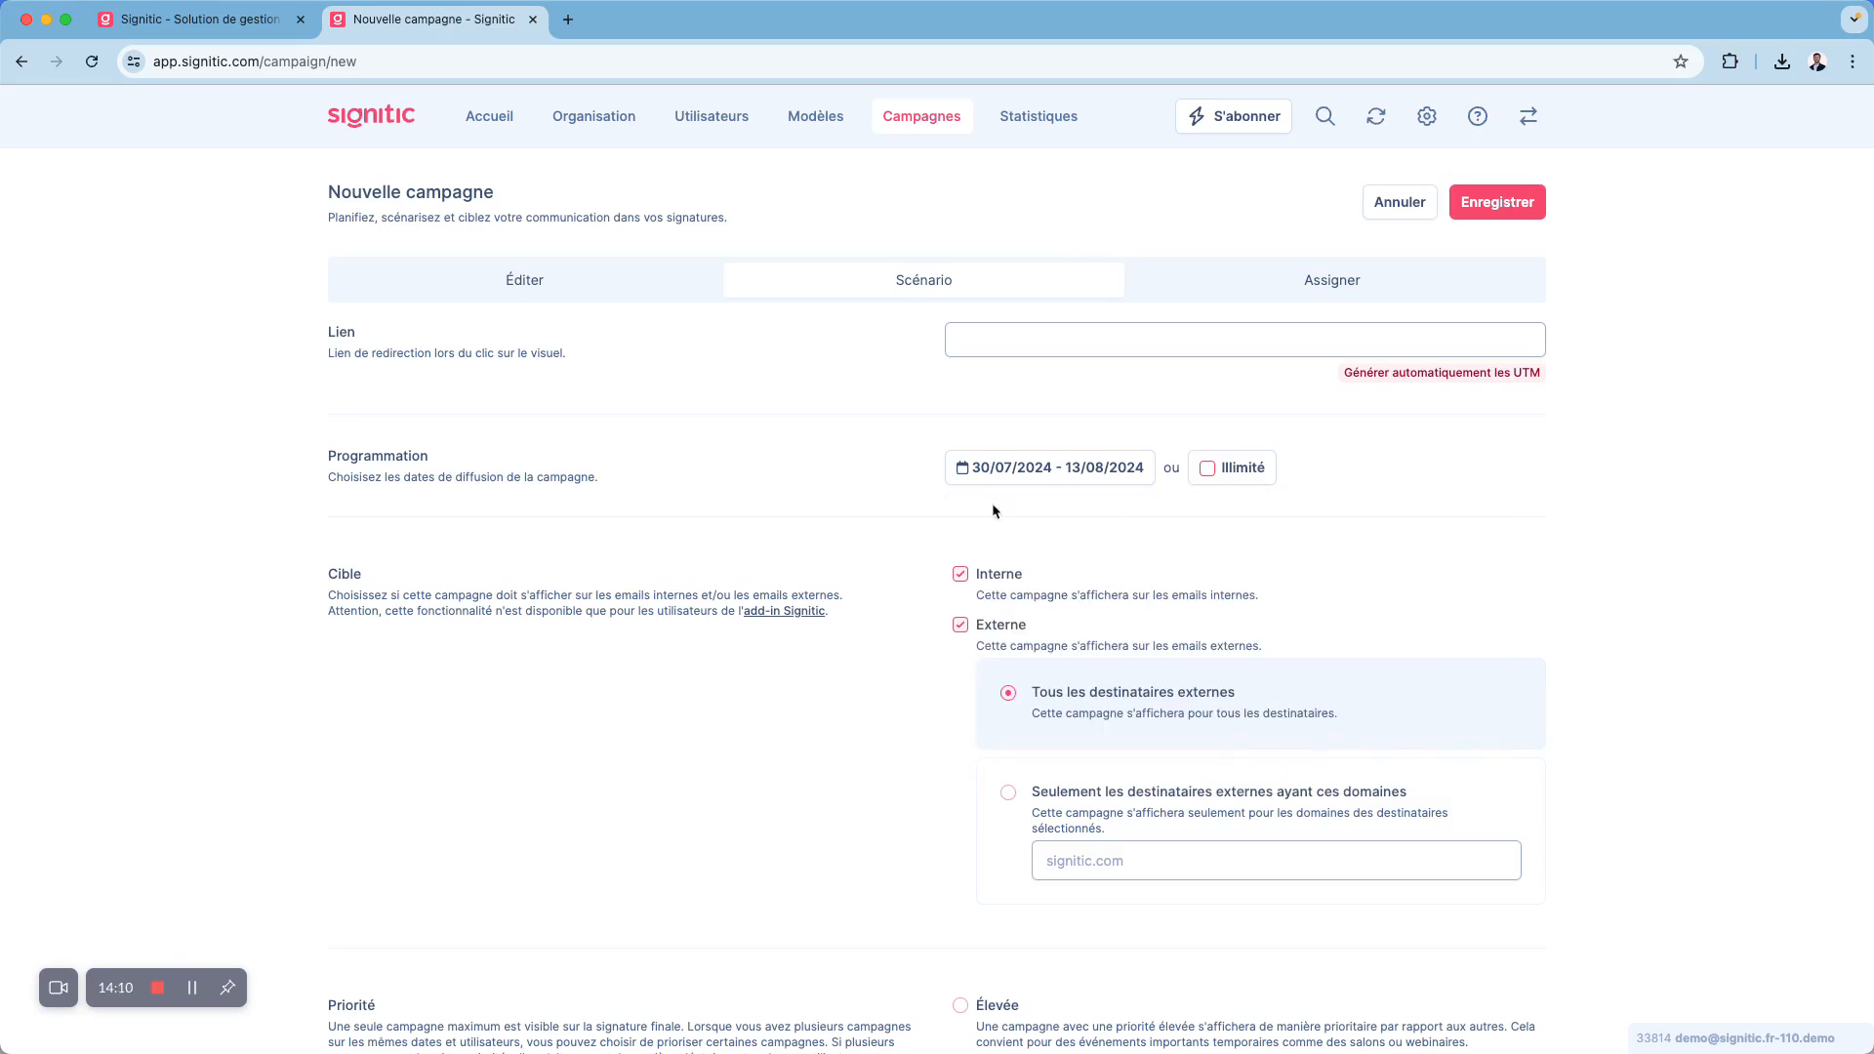
- Examine the campaign's target options for internal and external e-mails, leaving both Interne and Externe selected
scroll(482, 586, "down", 1)
left_click_drag(320, 503, 500, 579)
left_click(539, 539)
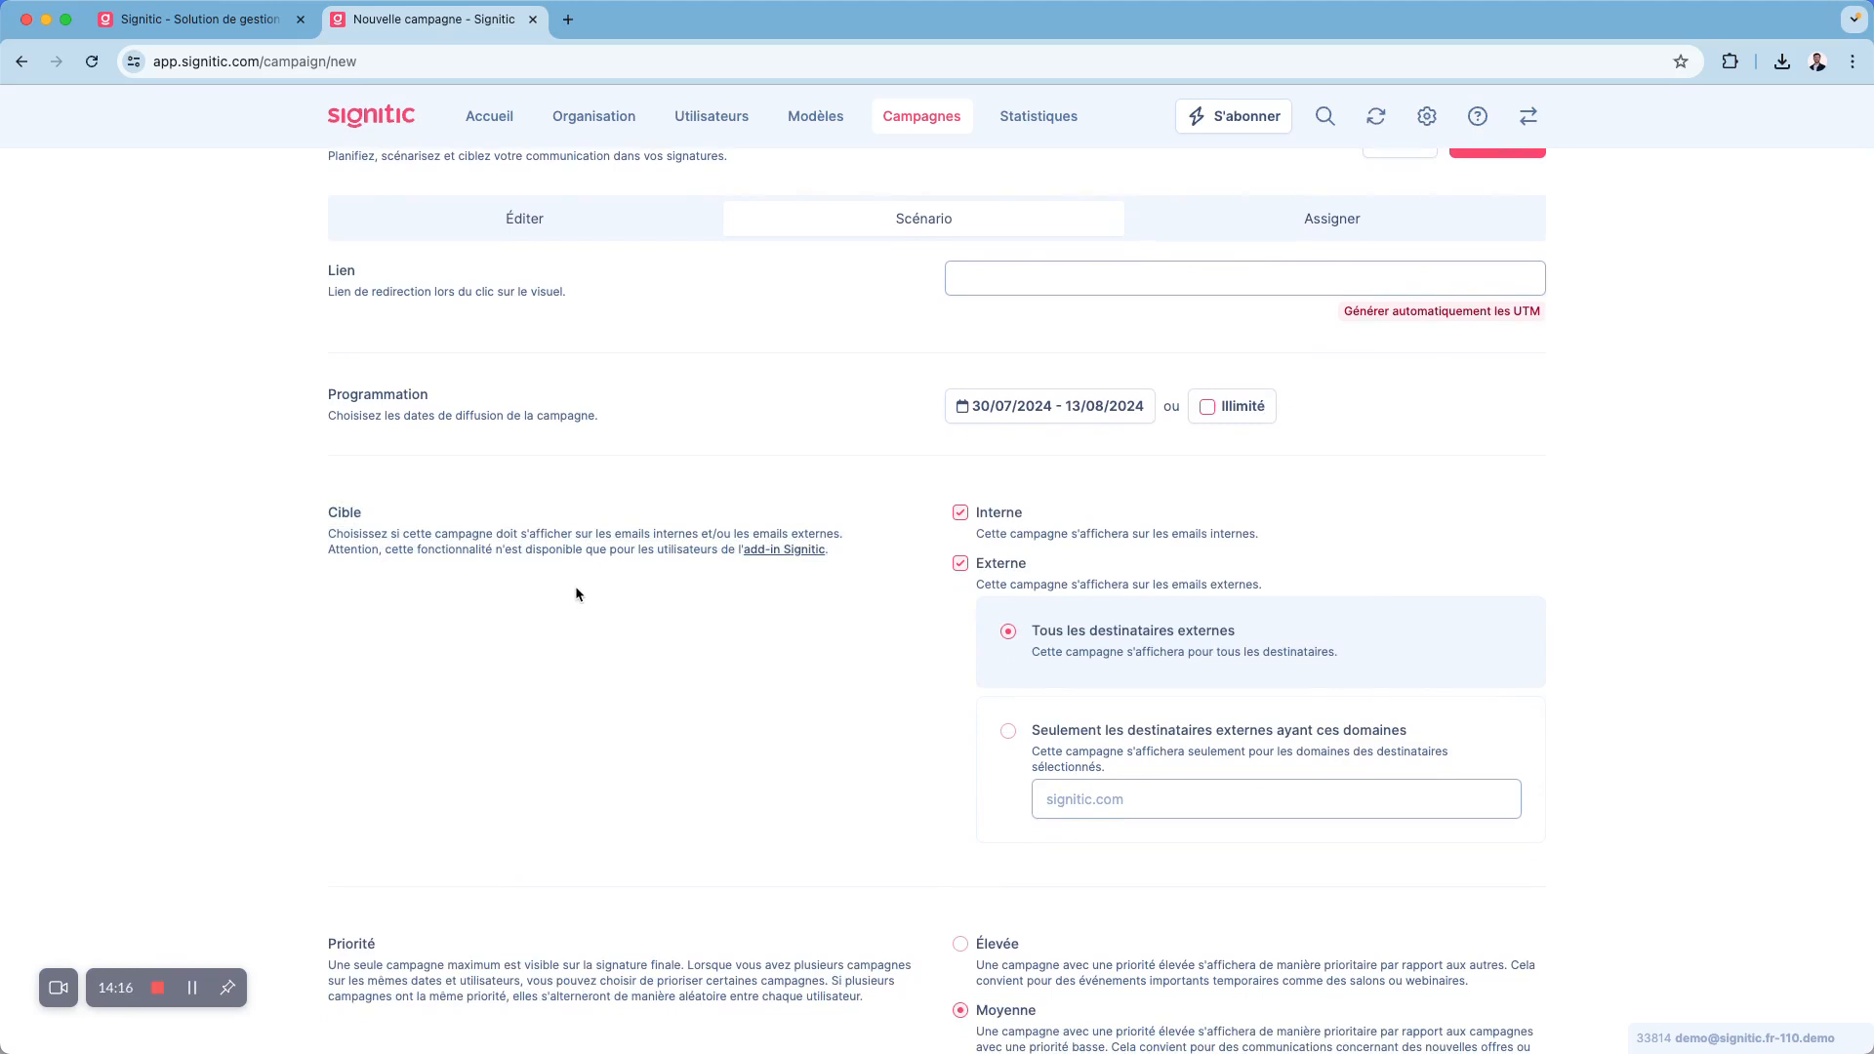
left_click(962, 565)
left_click(961, 618)
scroll(786, 638, "down", 3)
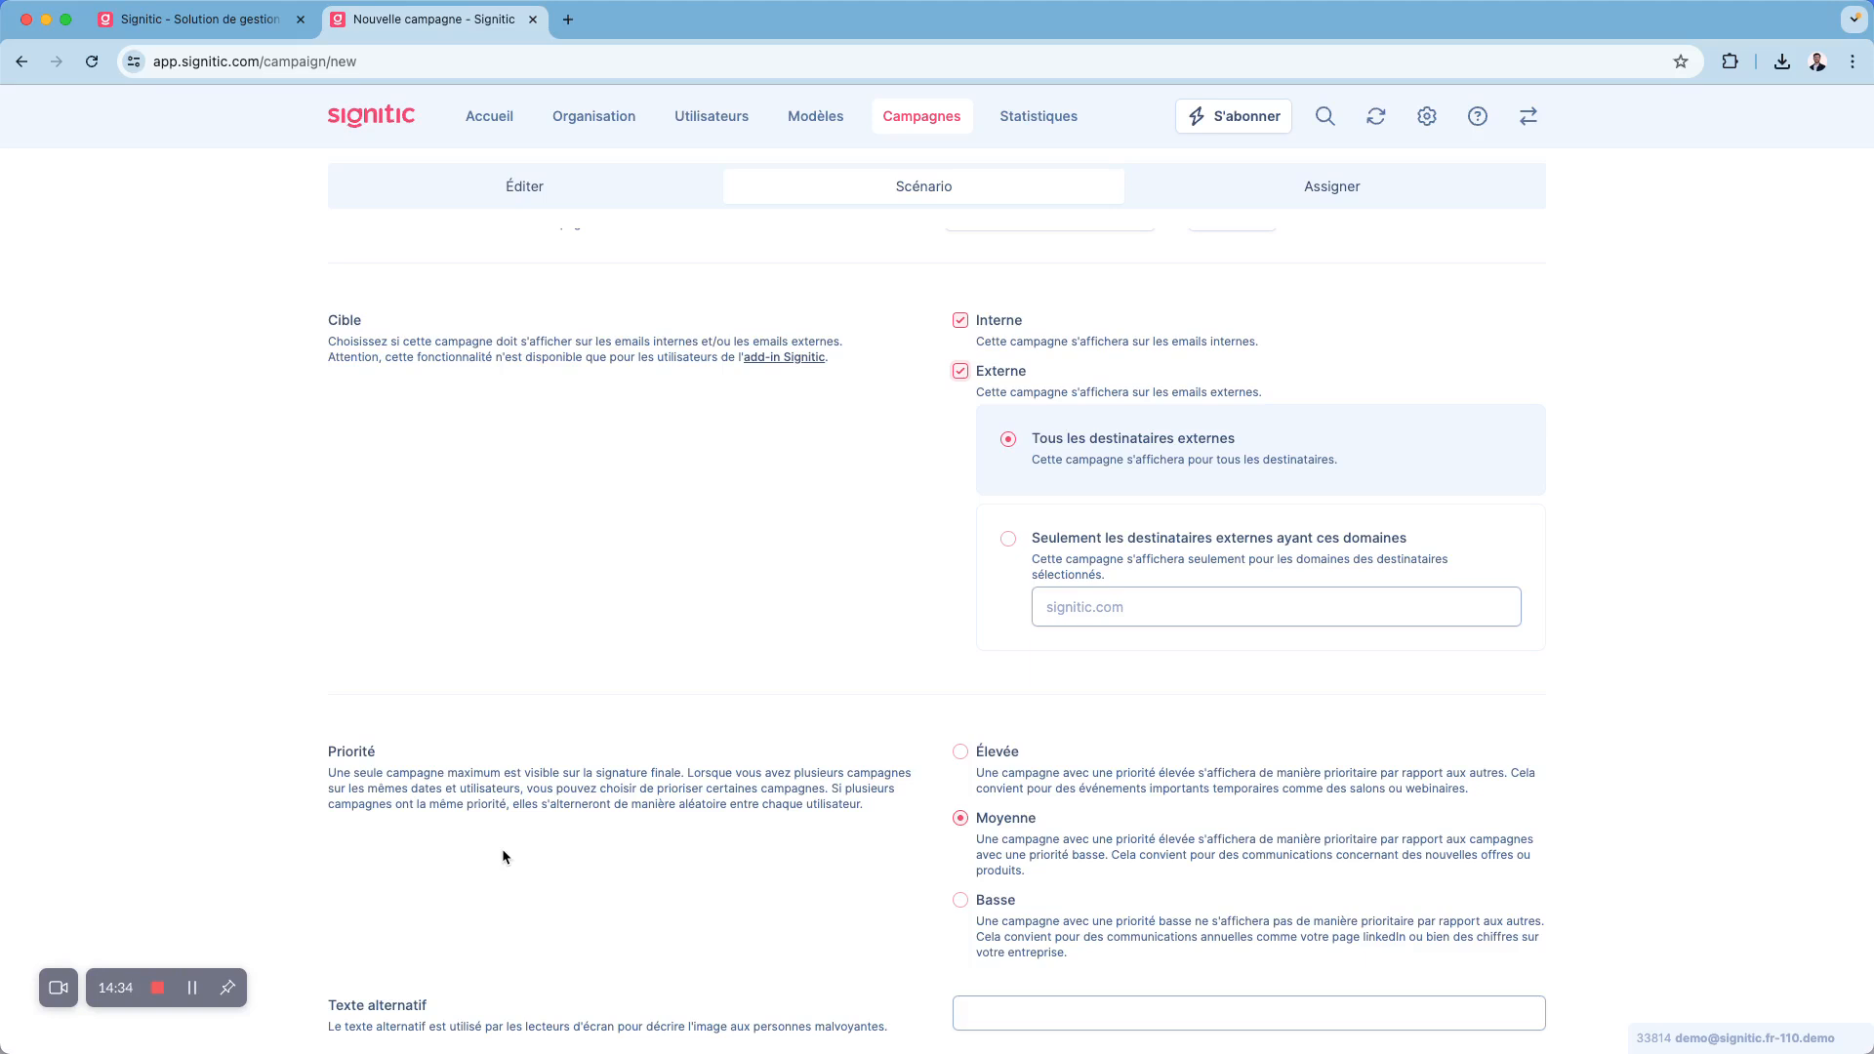
- Try the Élevée priority for the campaign and restore the Moyenne priority
left_click(962, 753)
left_click(960, 818)
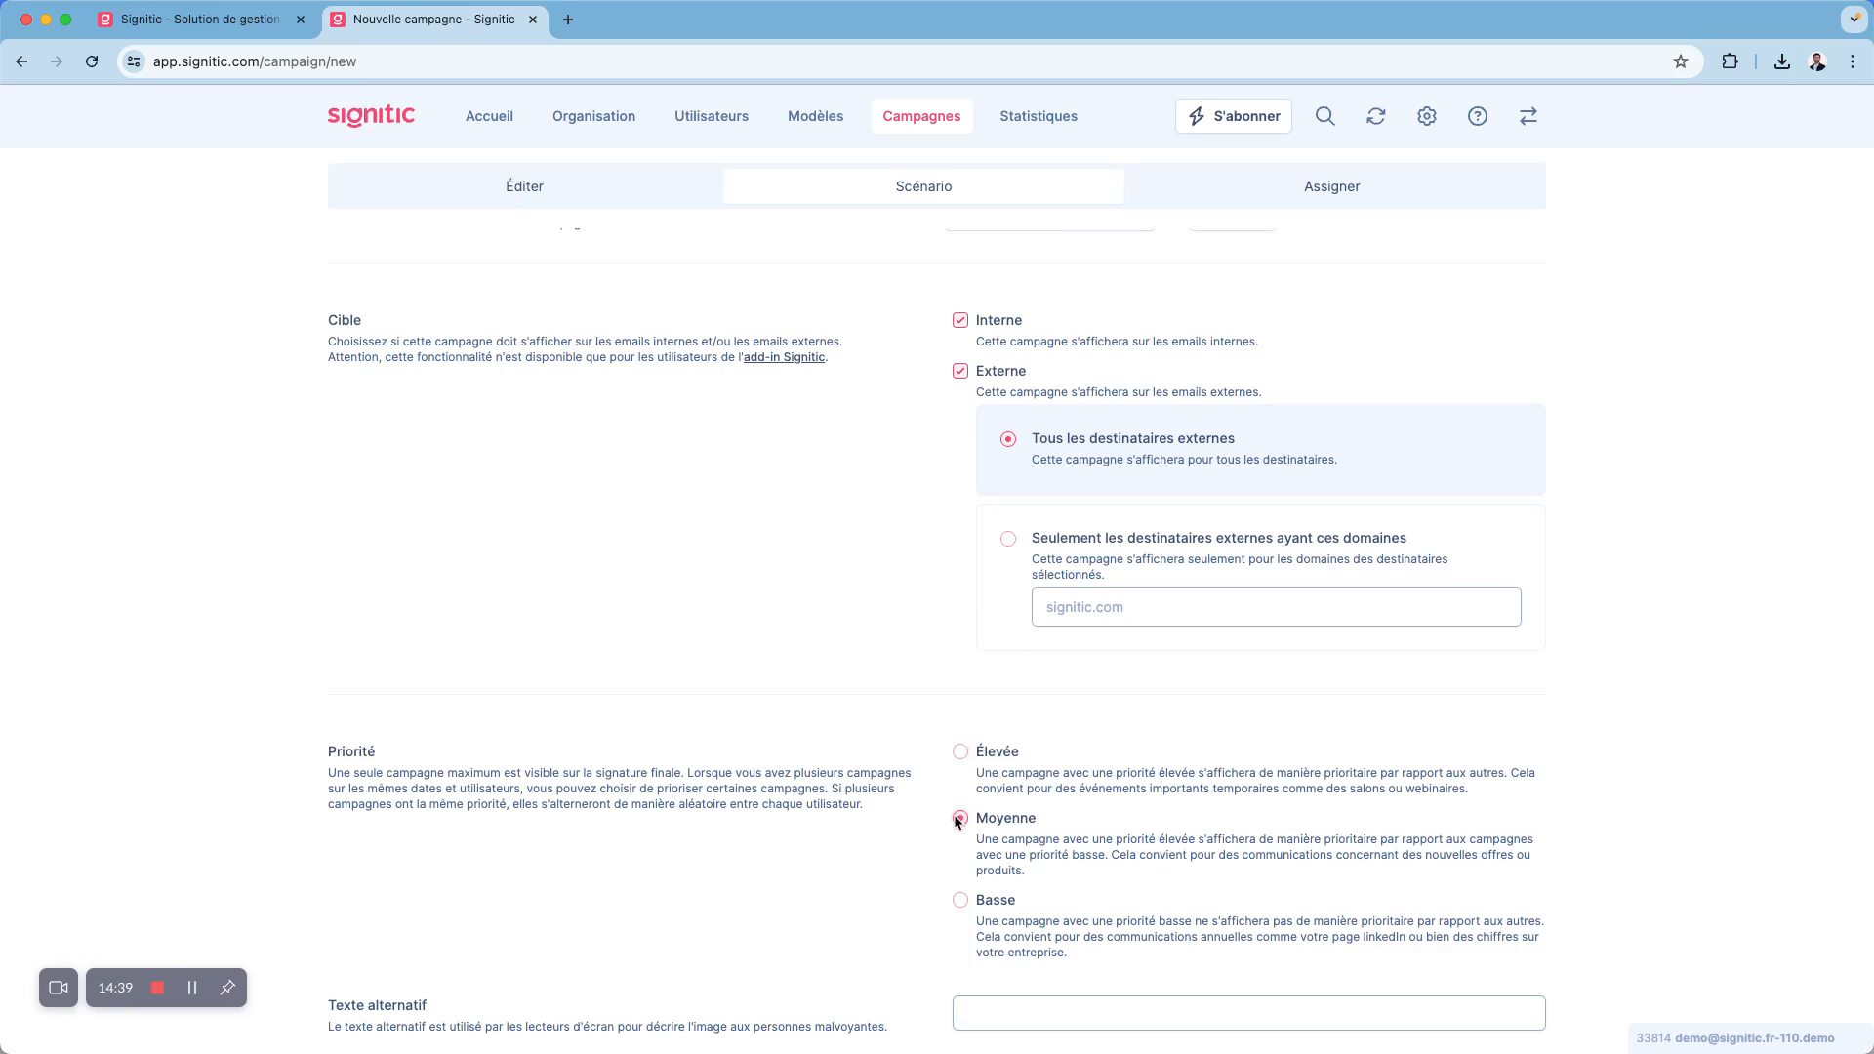
left_click(962, 753)
left_click(960, 819)
scroll(938, 836, "up", 3)
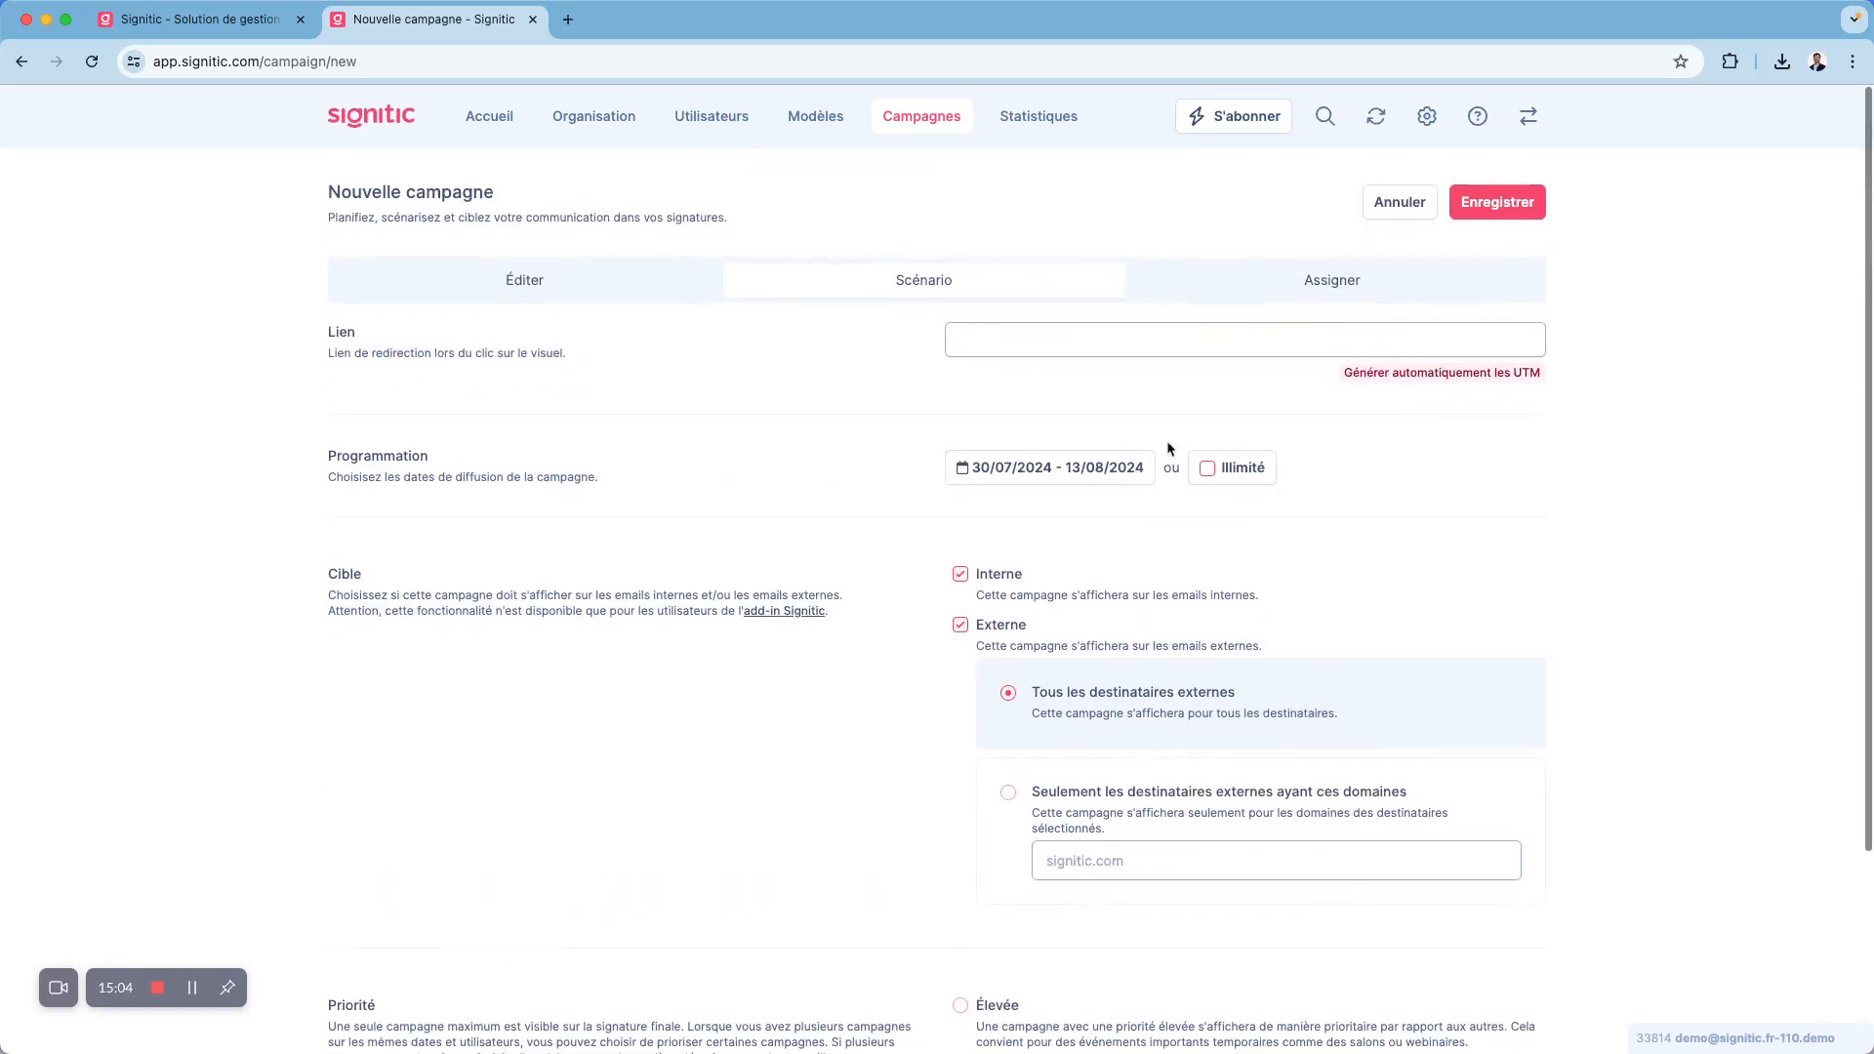
- Assign the campaign to the Communication group and the first listed user, and discard the new campaign
left_click(1309, 283)
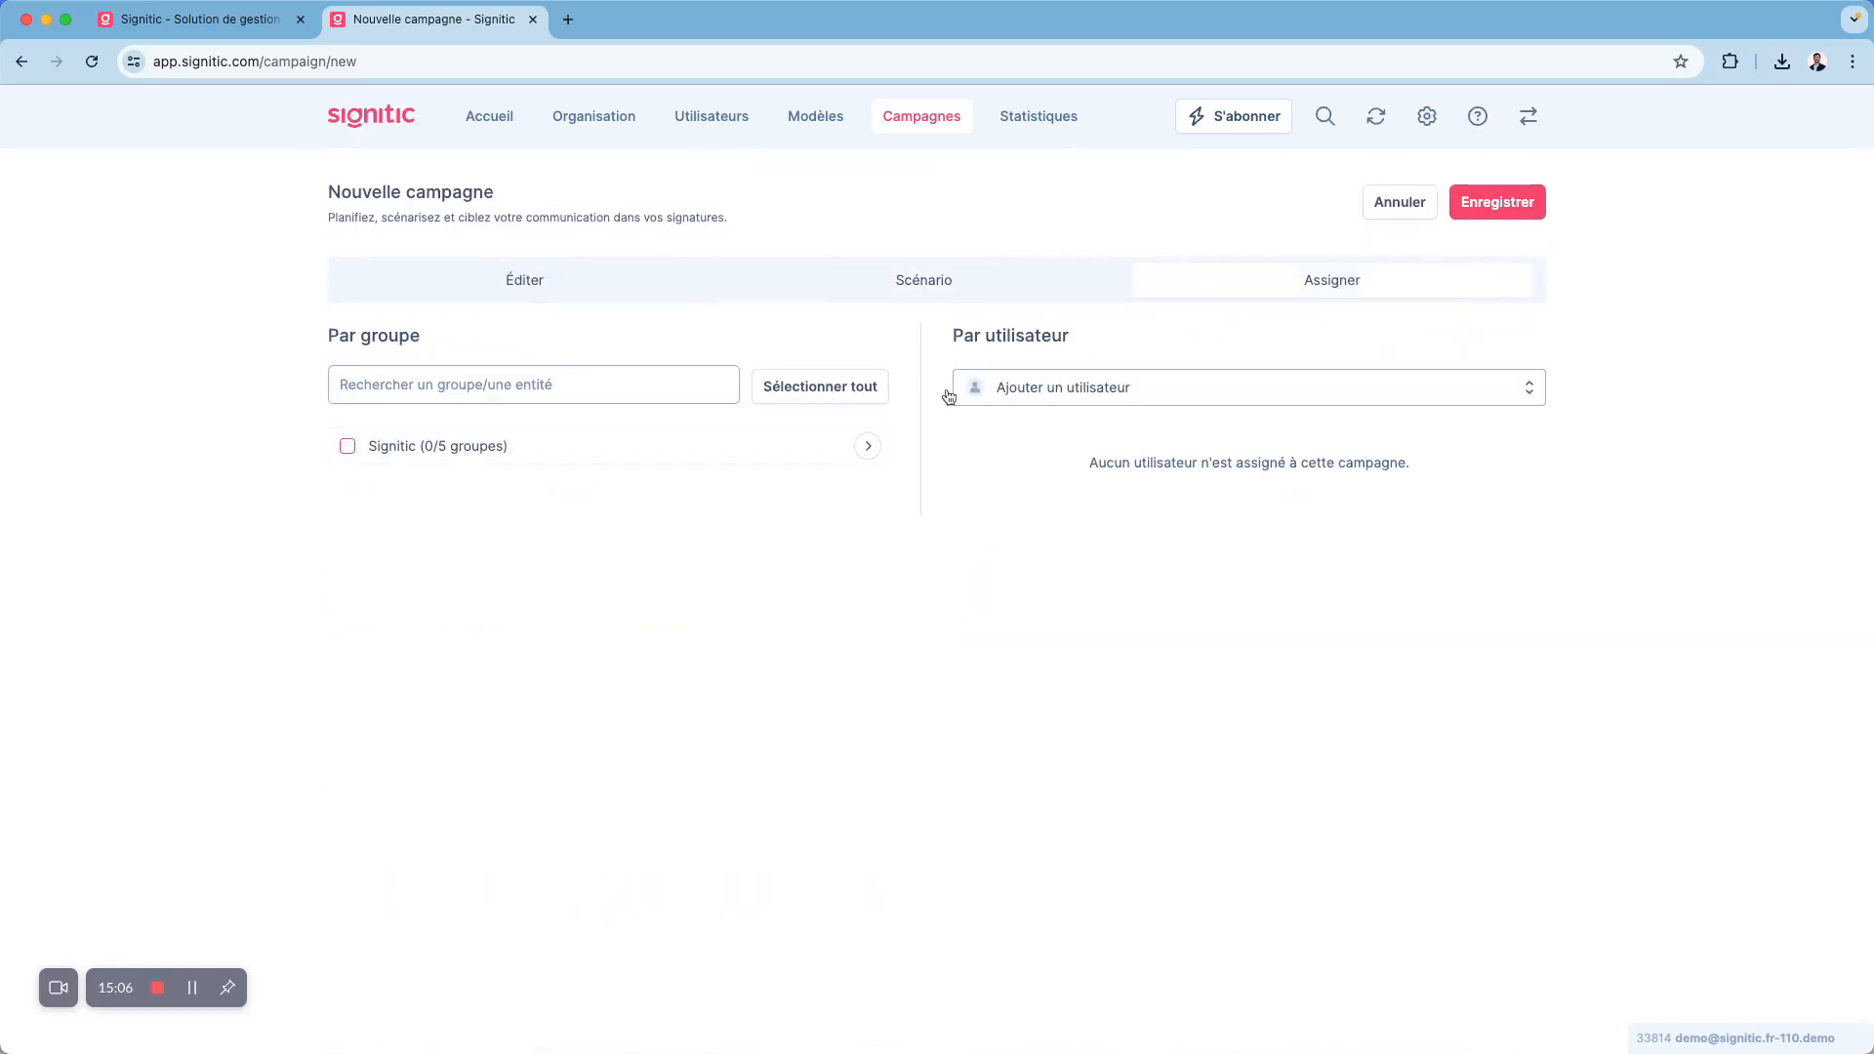
left_click(851, 440)
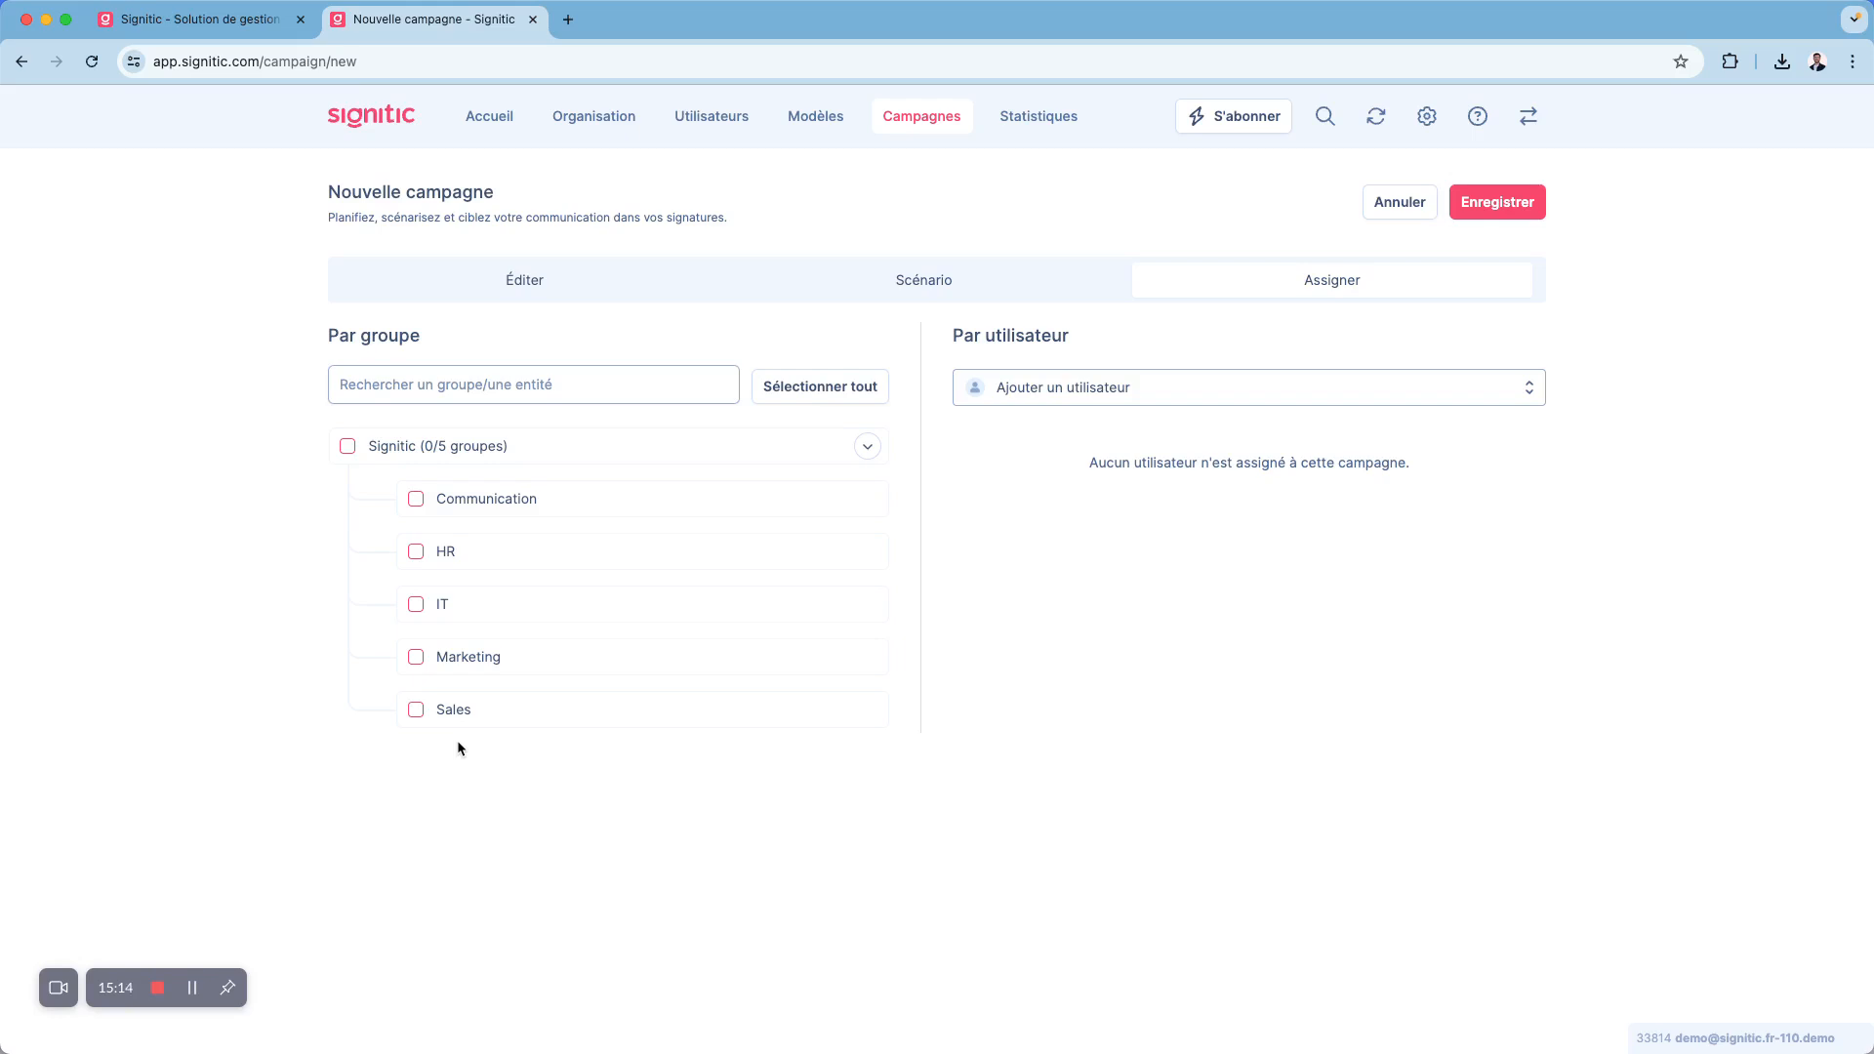
left_click(1076, 386)
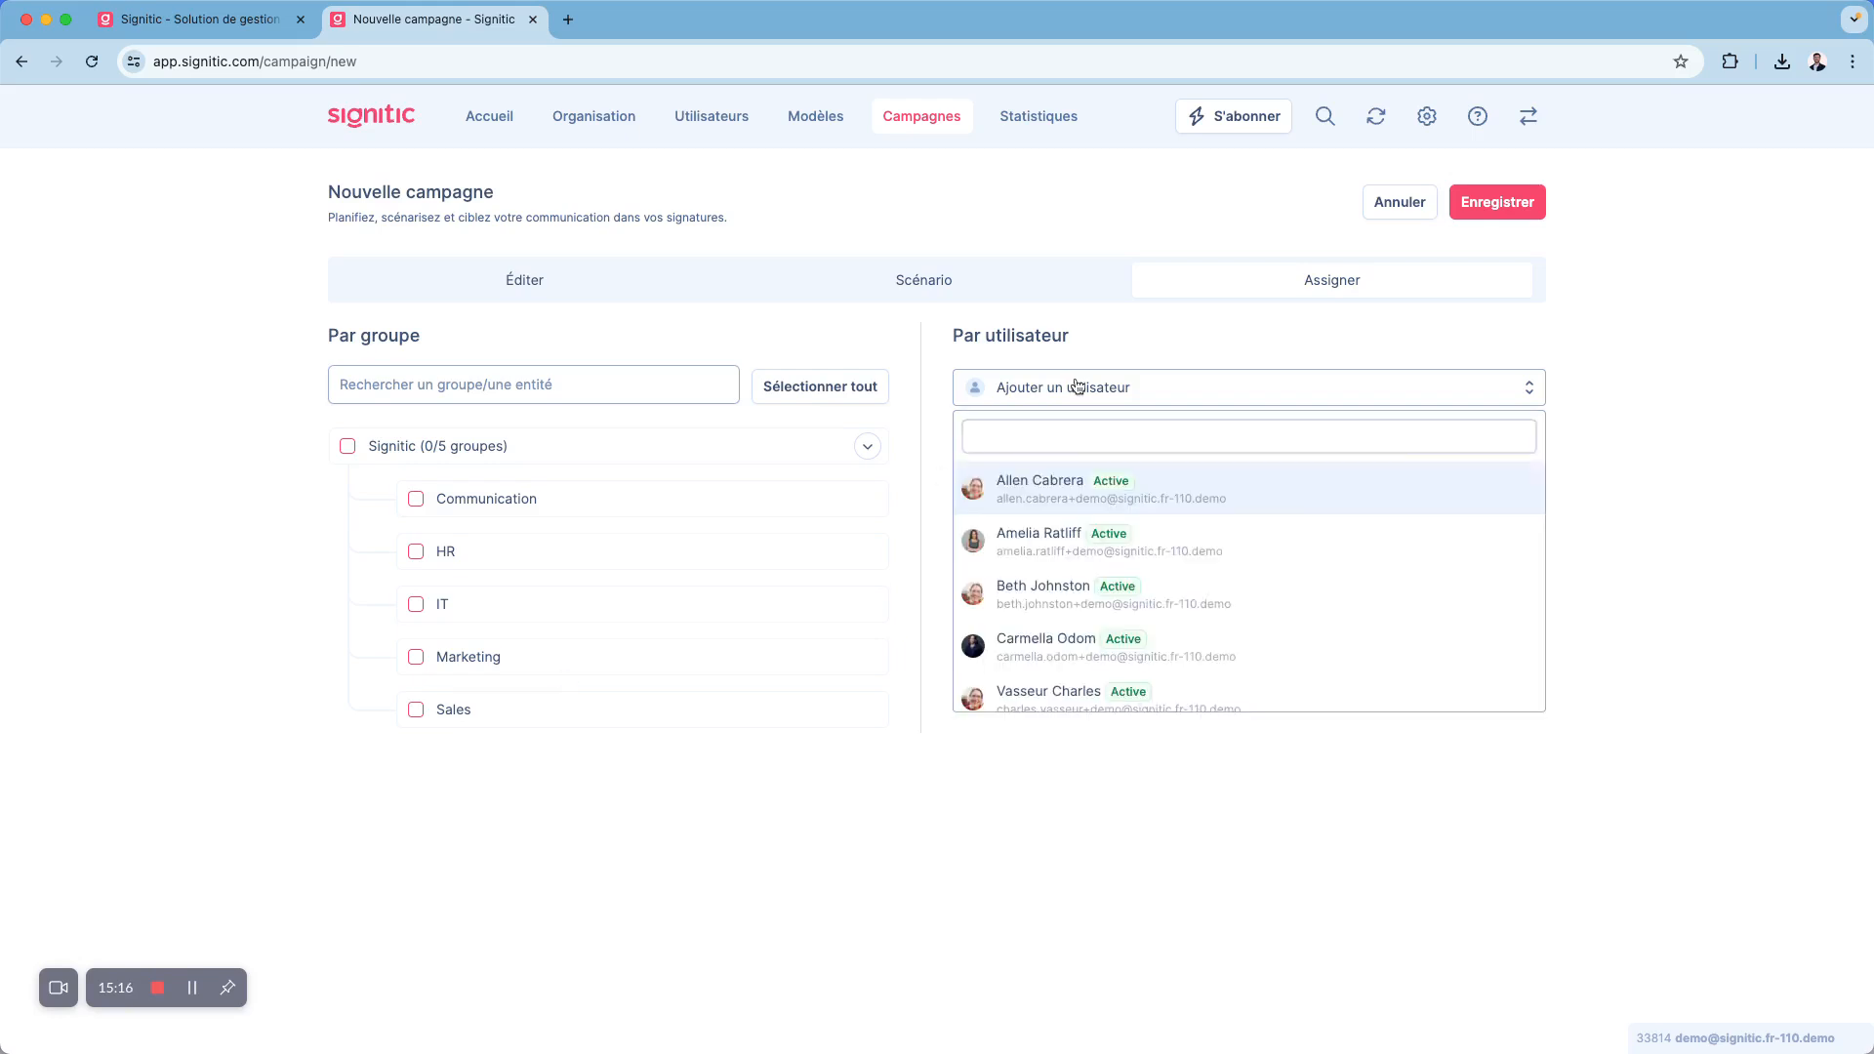
left_click(416, 499)
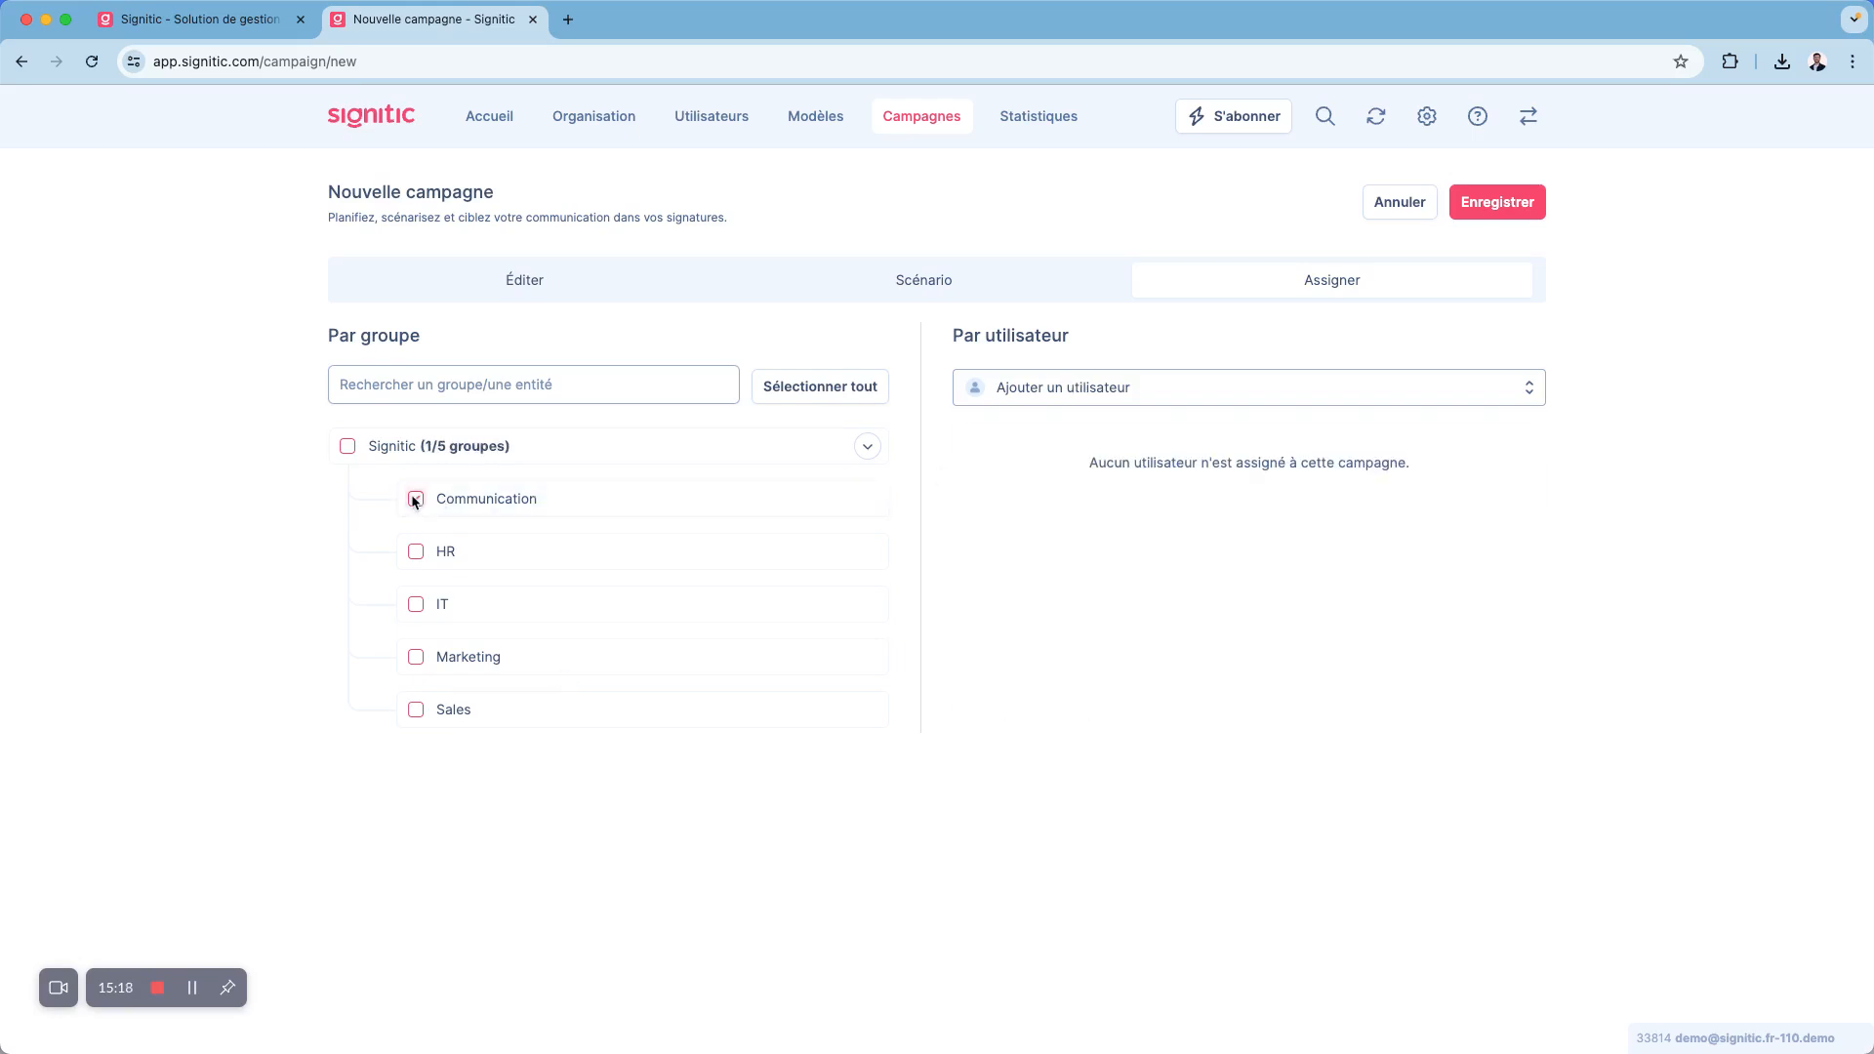
left_click(1009, 397)
left_click(1013, 488)
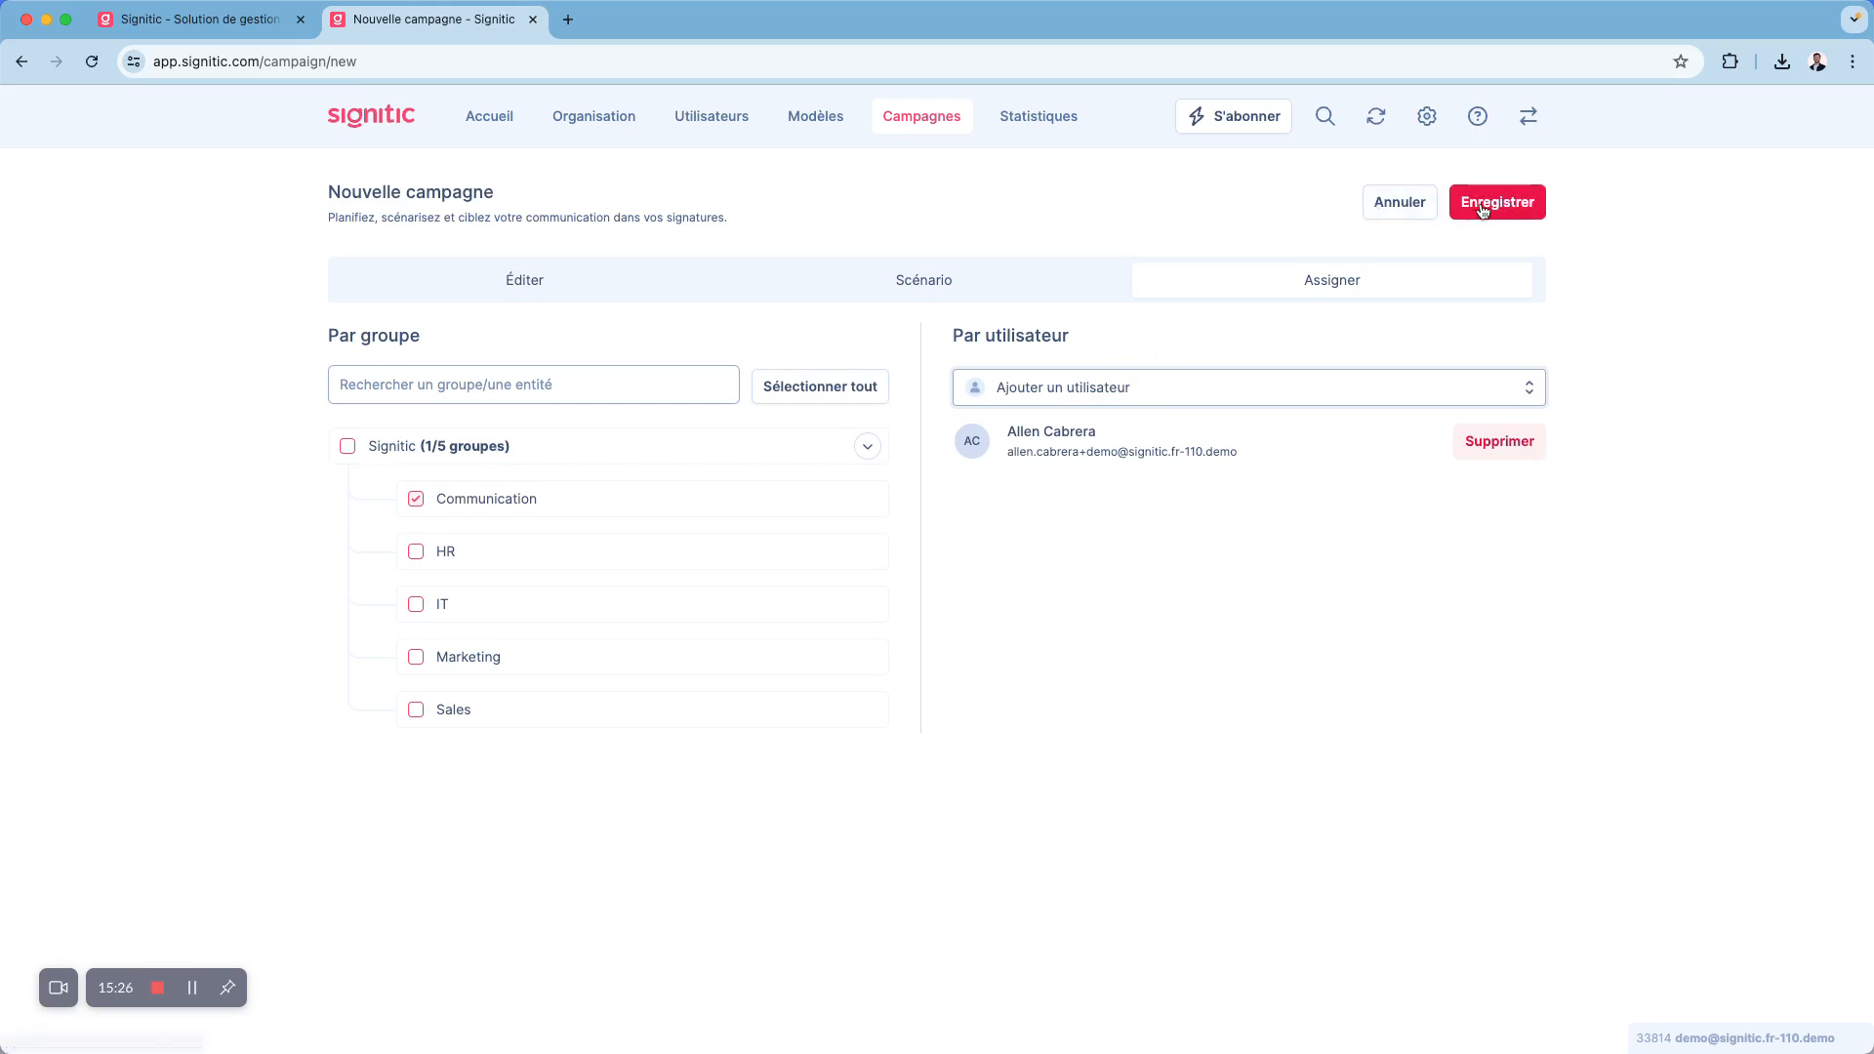
left_click(1399, 202)
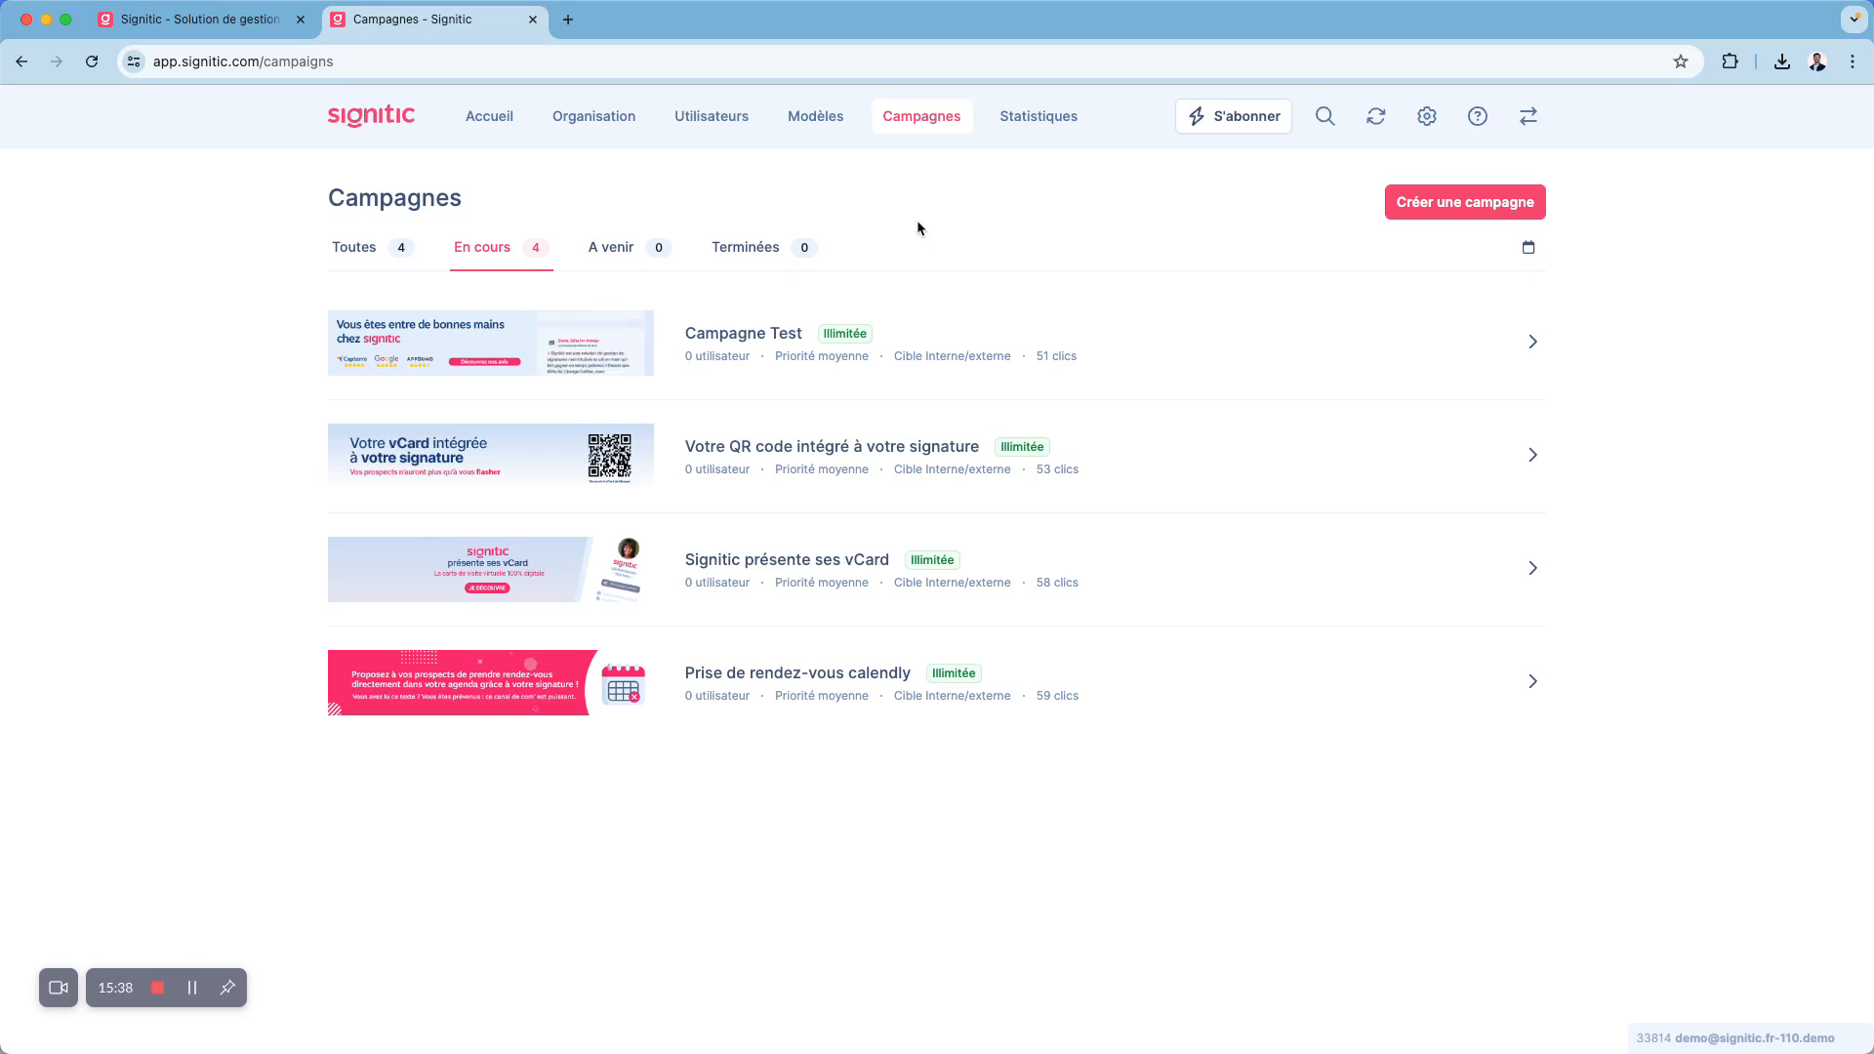
- Open the statistics and examine the link-click chart and the available reporting periods
left_click(1041, 129)
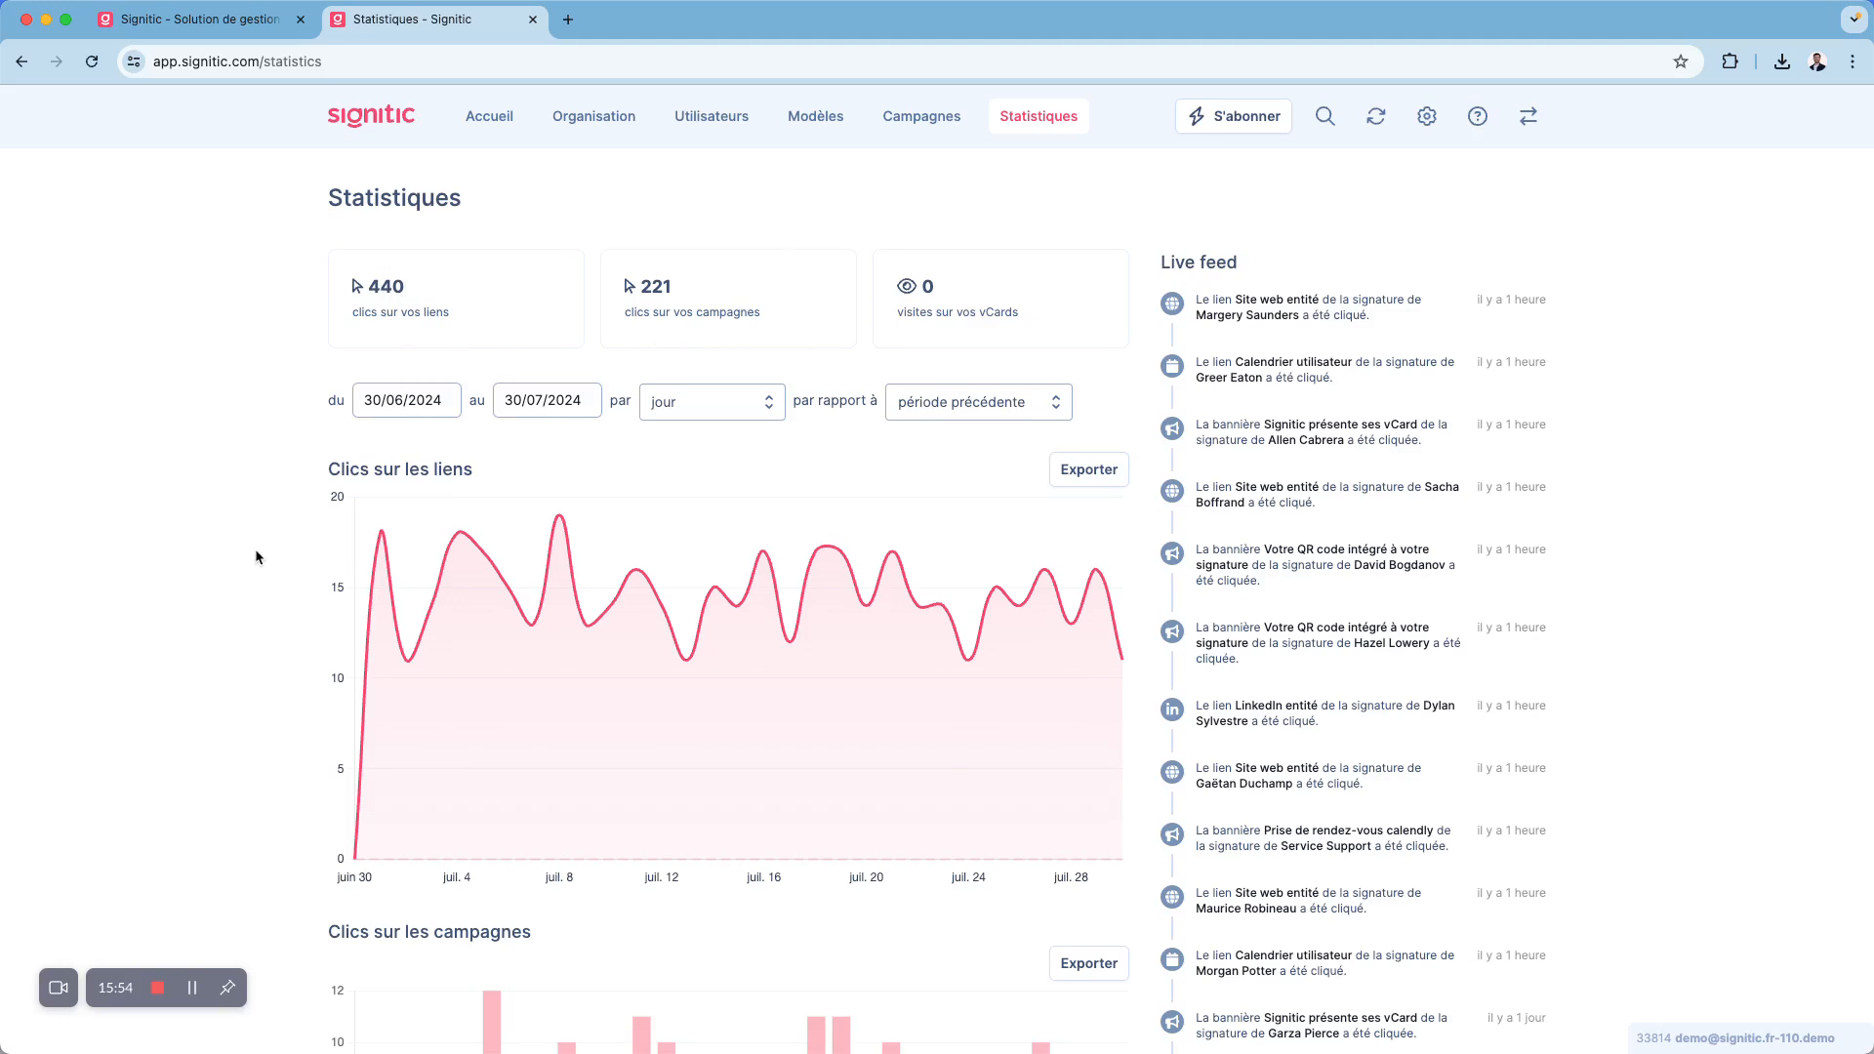
scroll(256, 556, "down", 4)
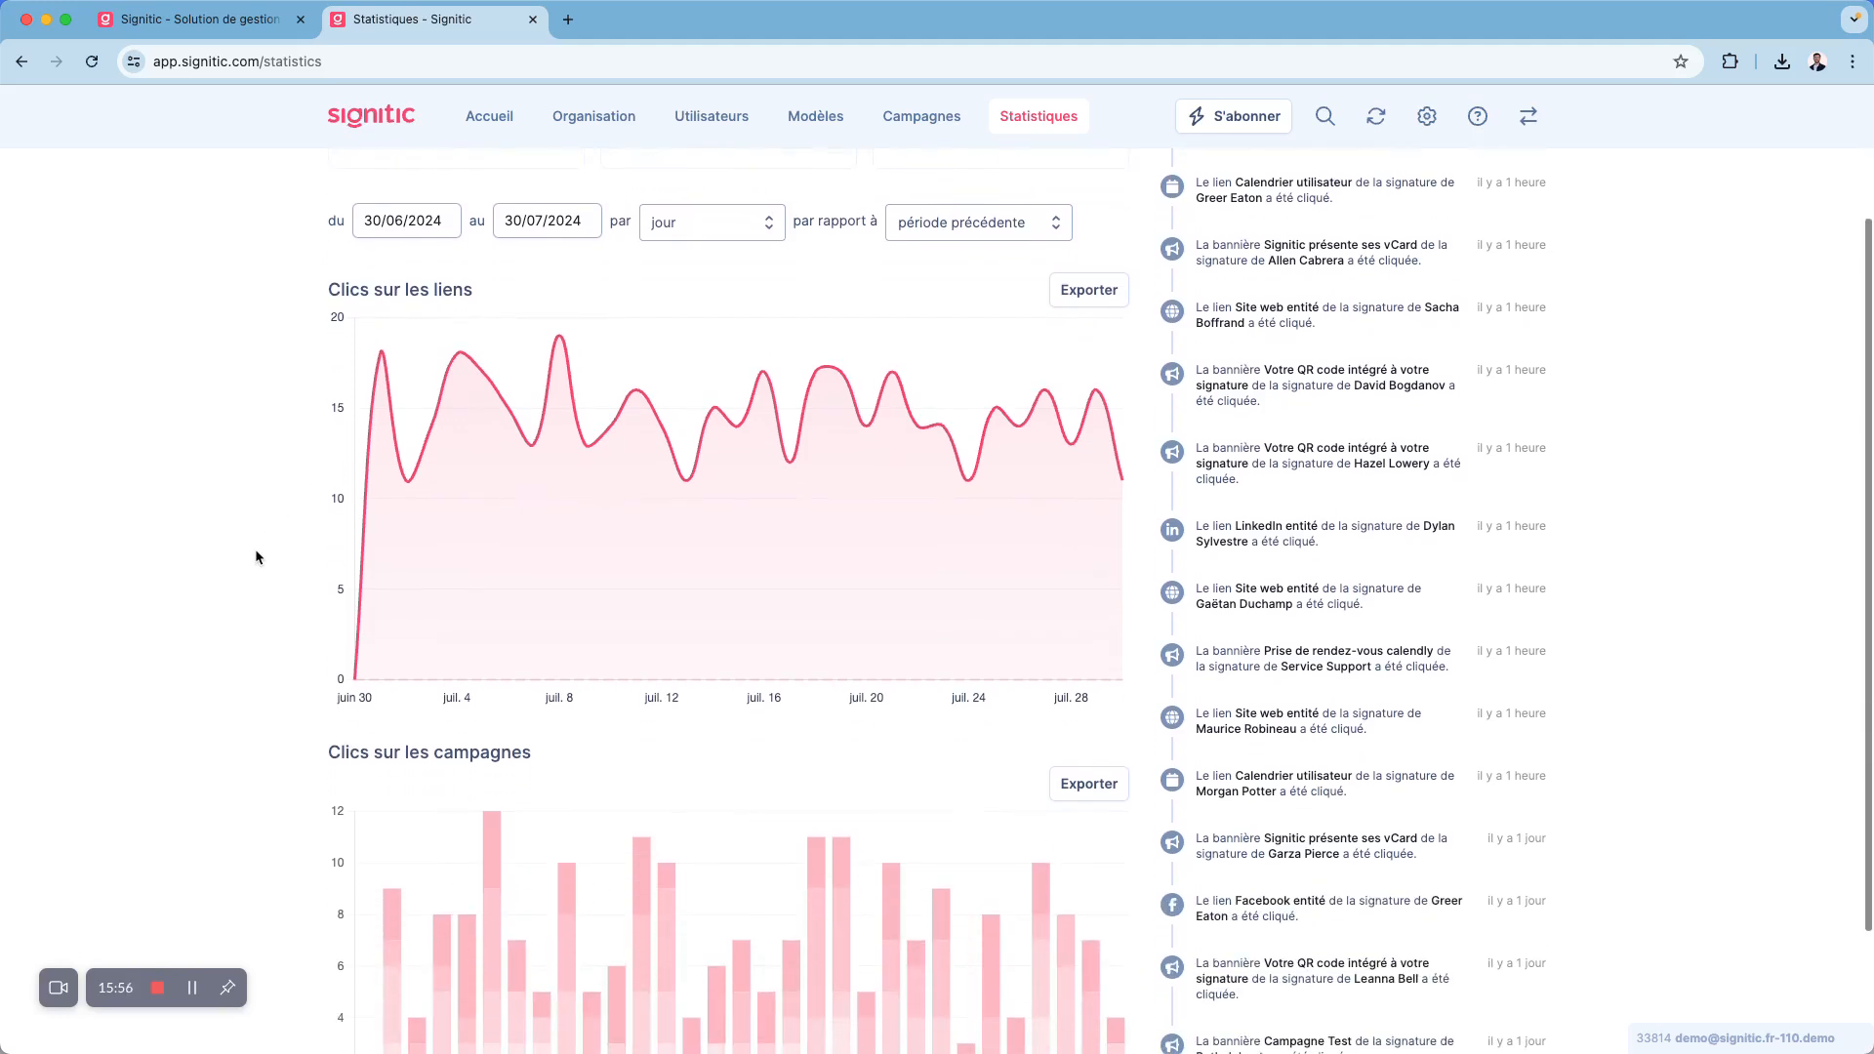
mouse_move(641, 547)
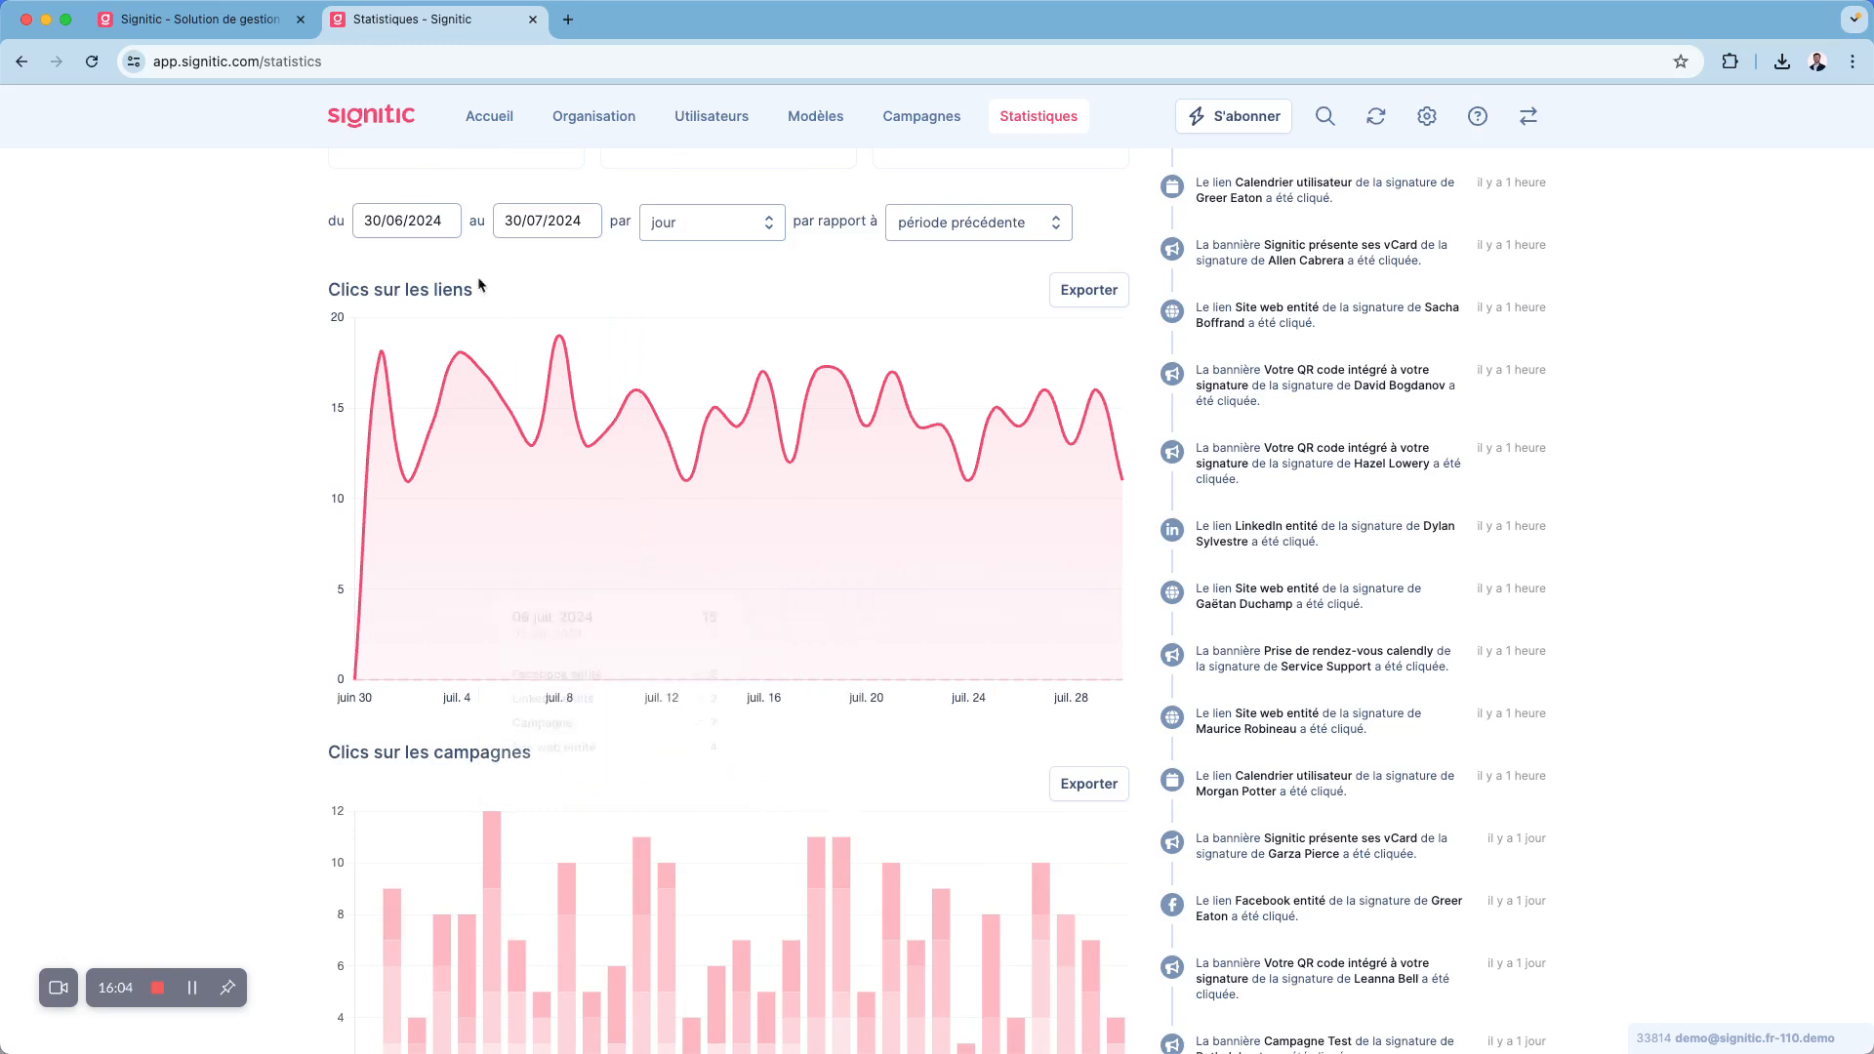
left_click(424, 220)
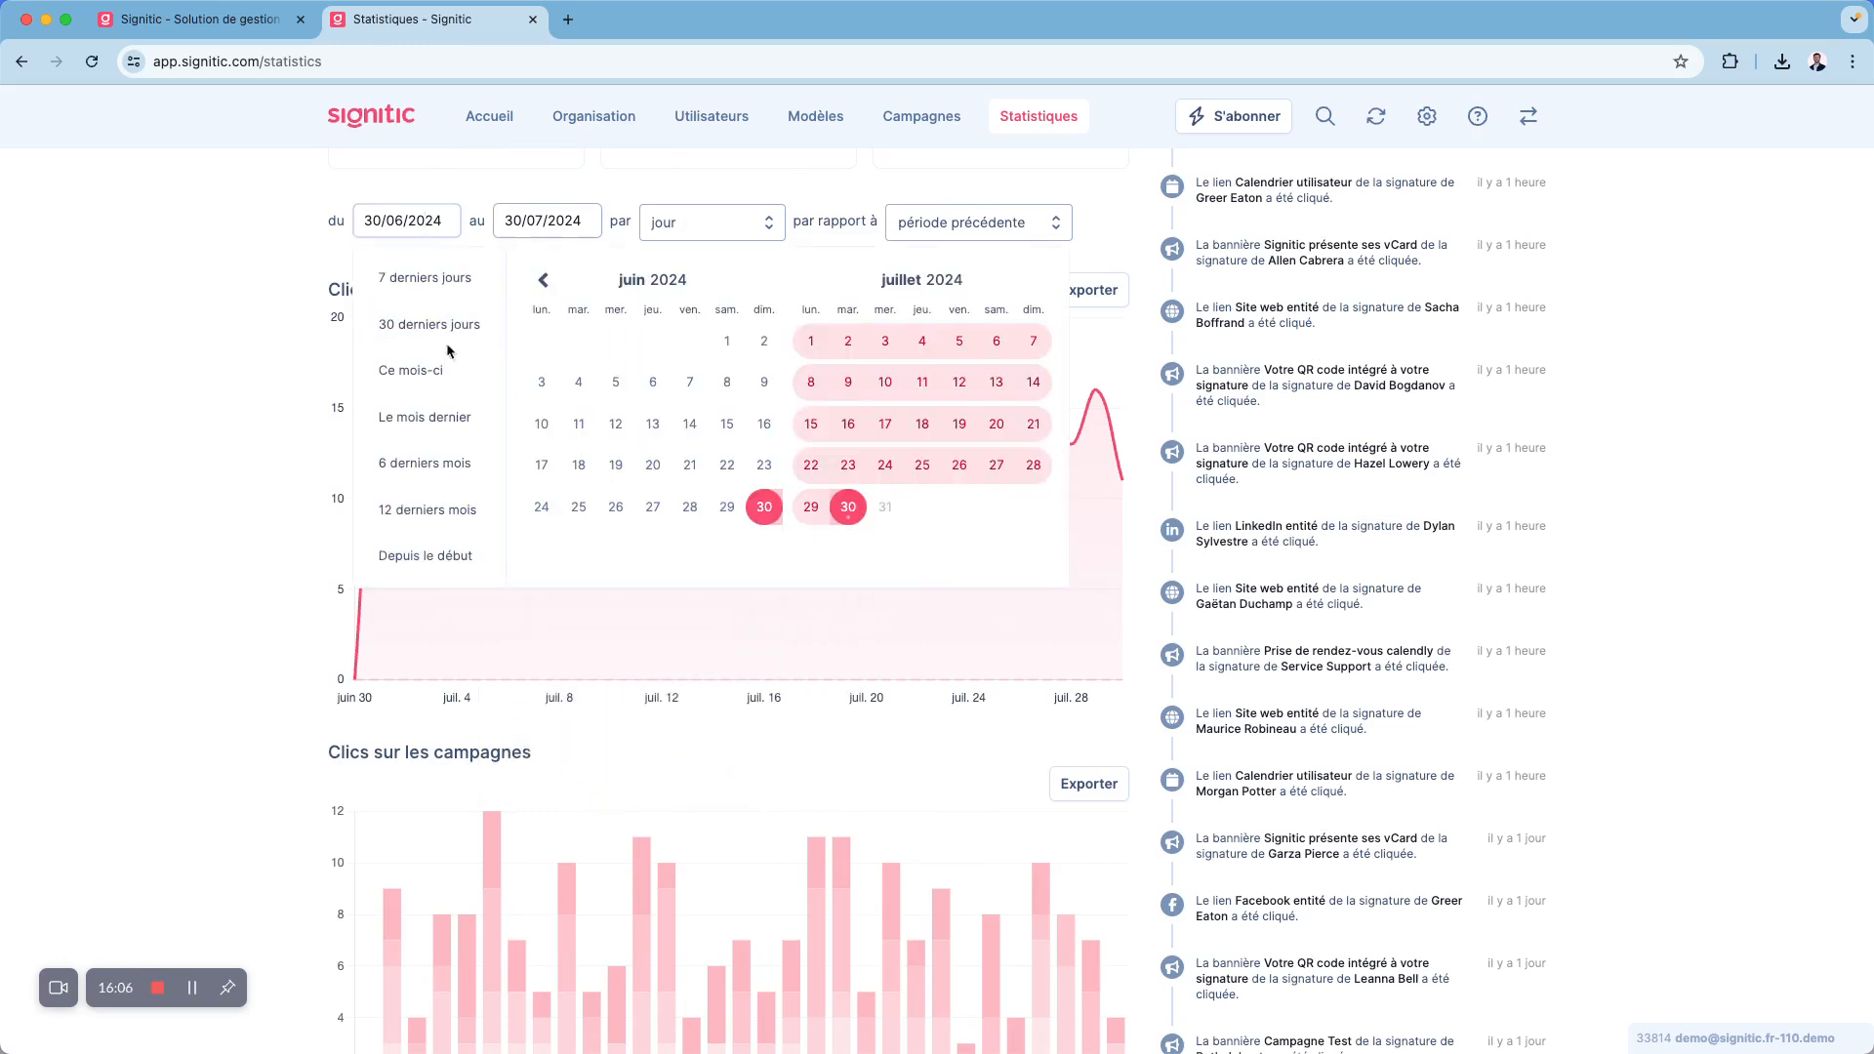
left_click(248, 454)
- Examine the daily click breakdown per campaign, the export options and the live feed
scroll(248, 606, "down", 4)
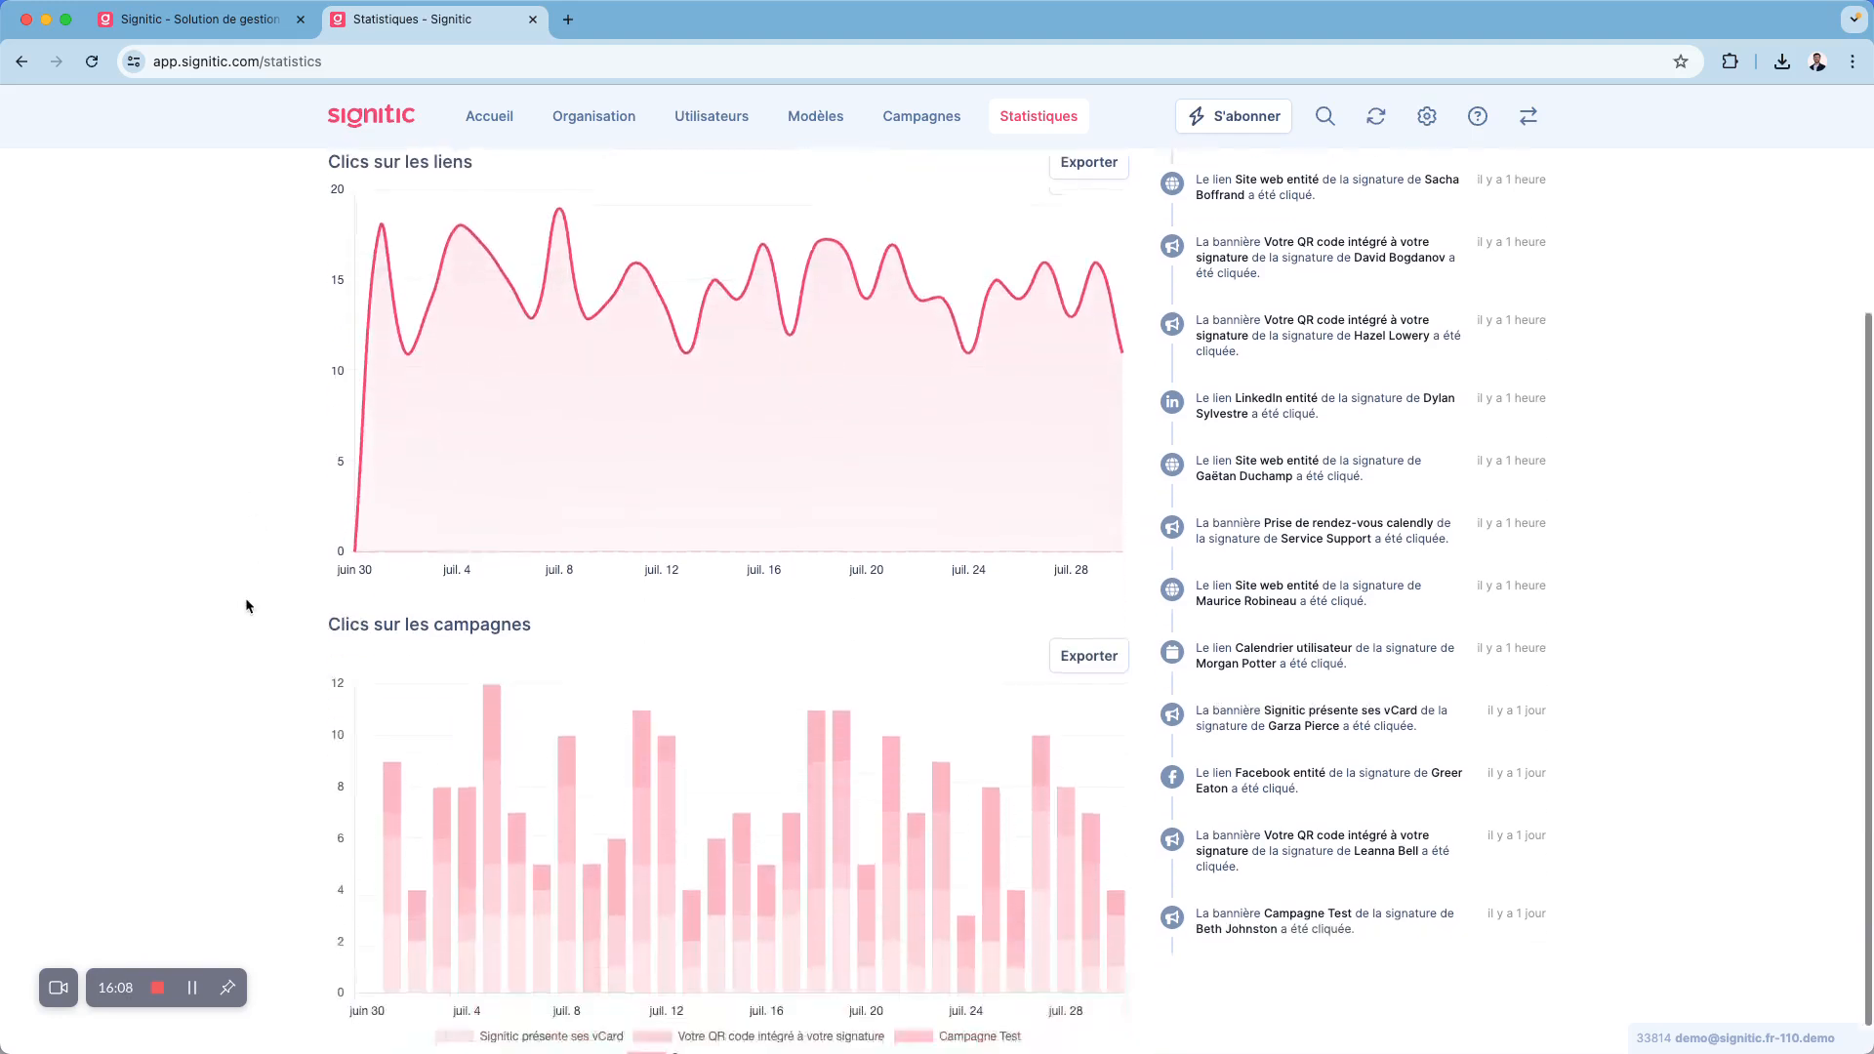
scroll(729, 805, "down", 1)
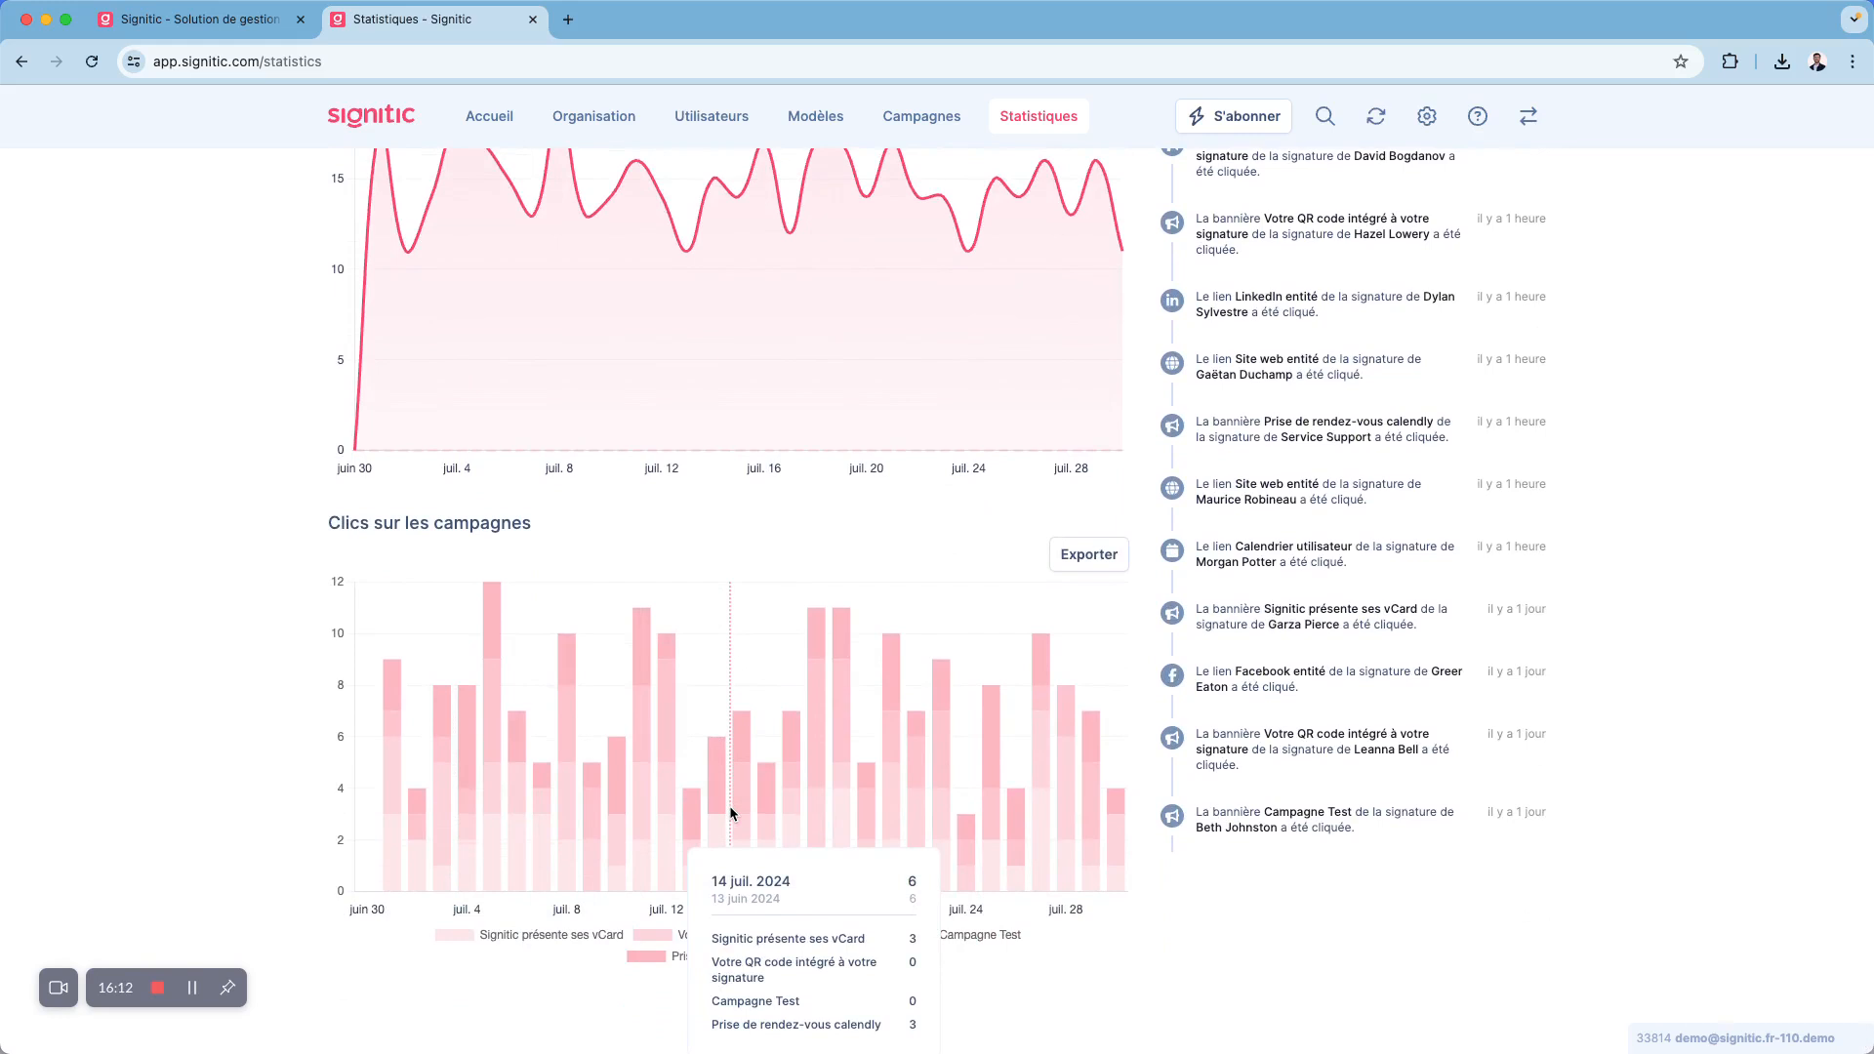
scroll(729, 805, "up", 8)
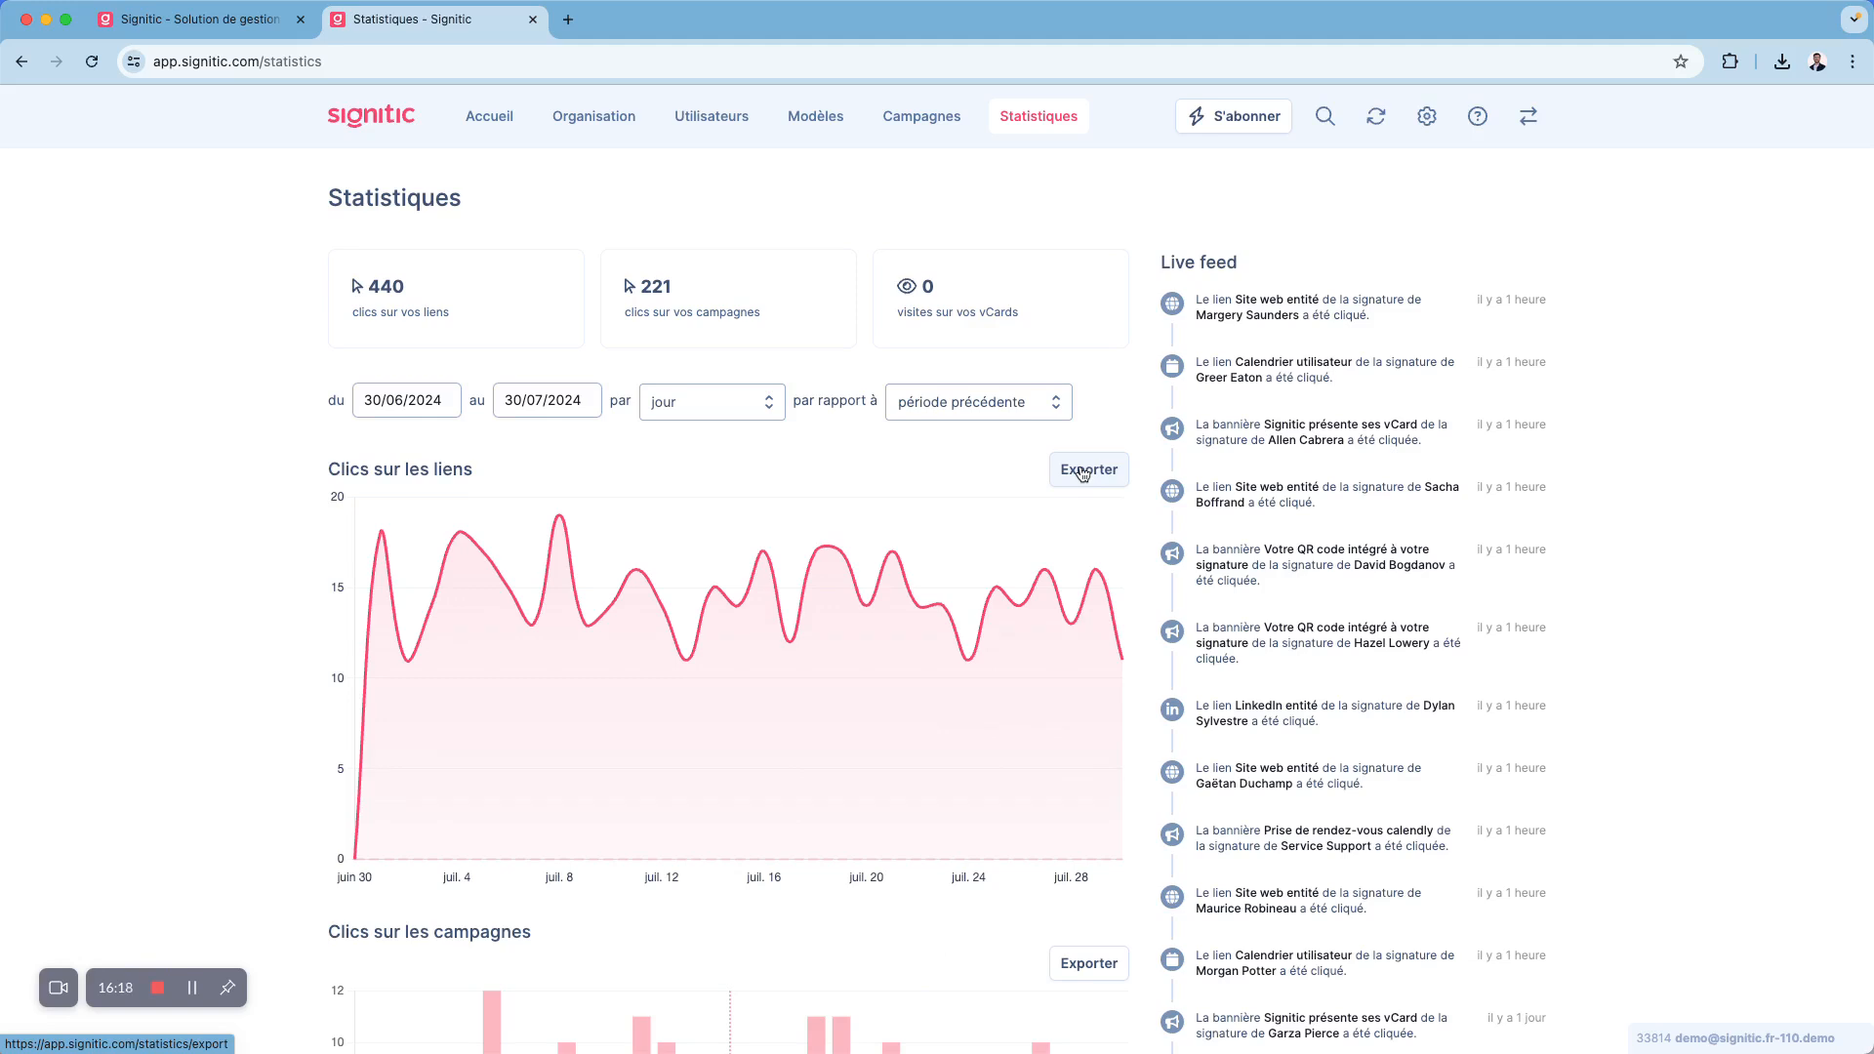
left_click_drag(1159, 261, 1242, 266)
left_click(1262, 263)
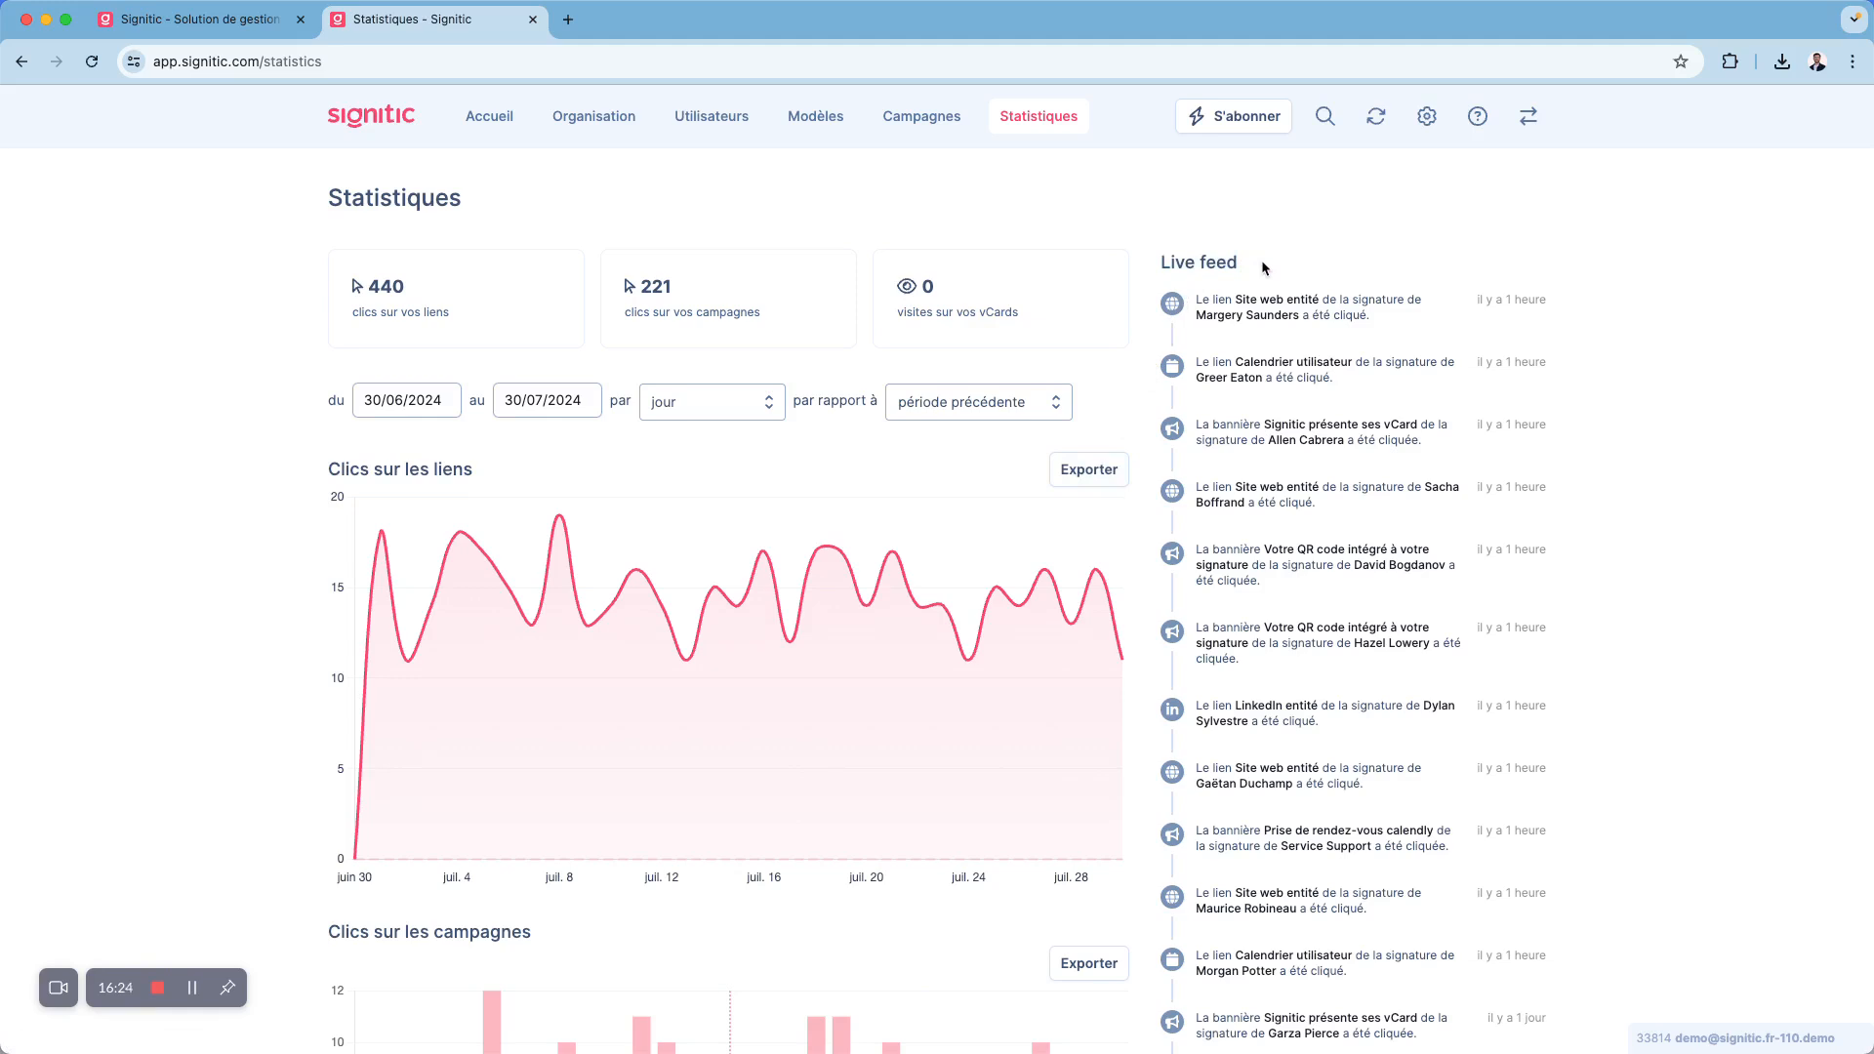
- Return to the dashboard, open the help centre and view its support chat contact options
left_click(500, 135)
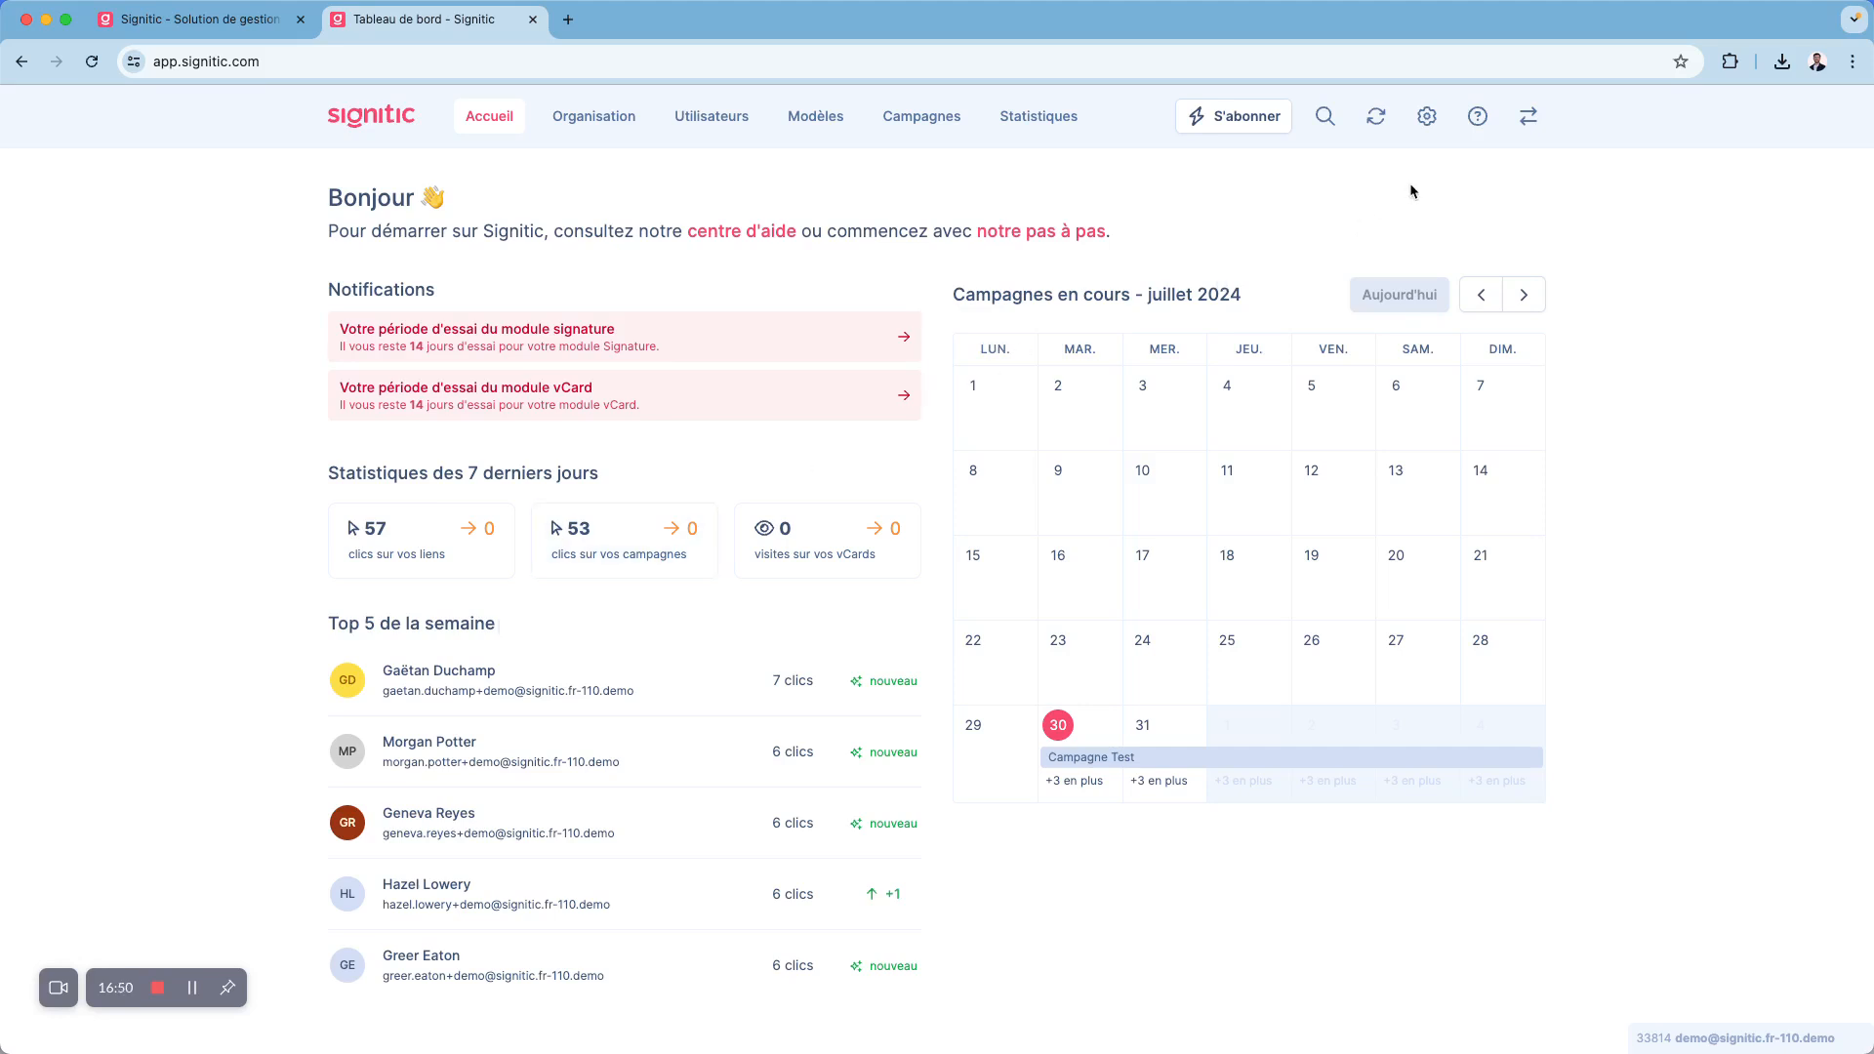
left_click(1477, 118)
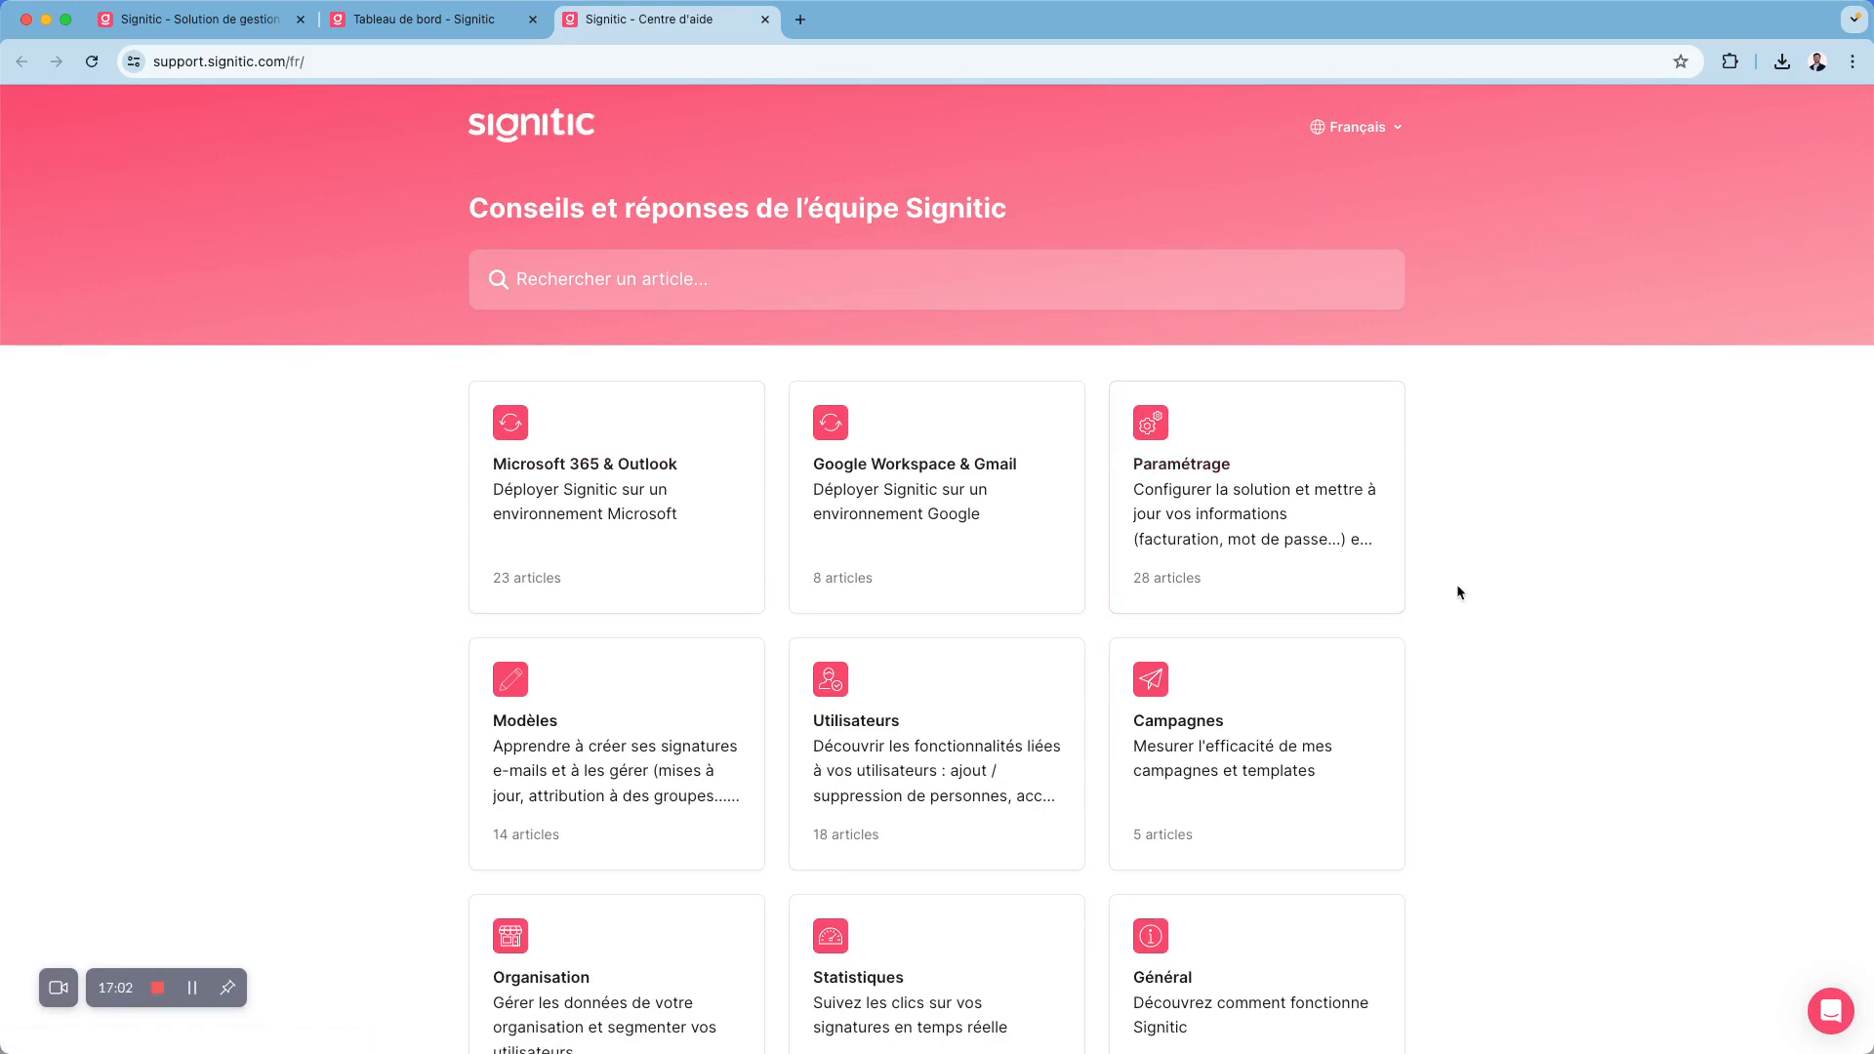
left_click(1831, 1014)
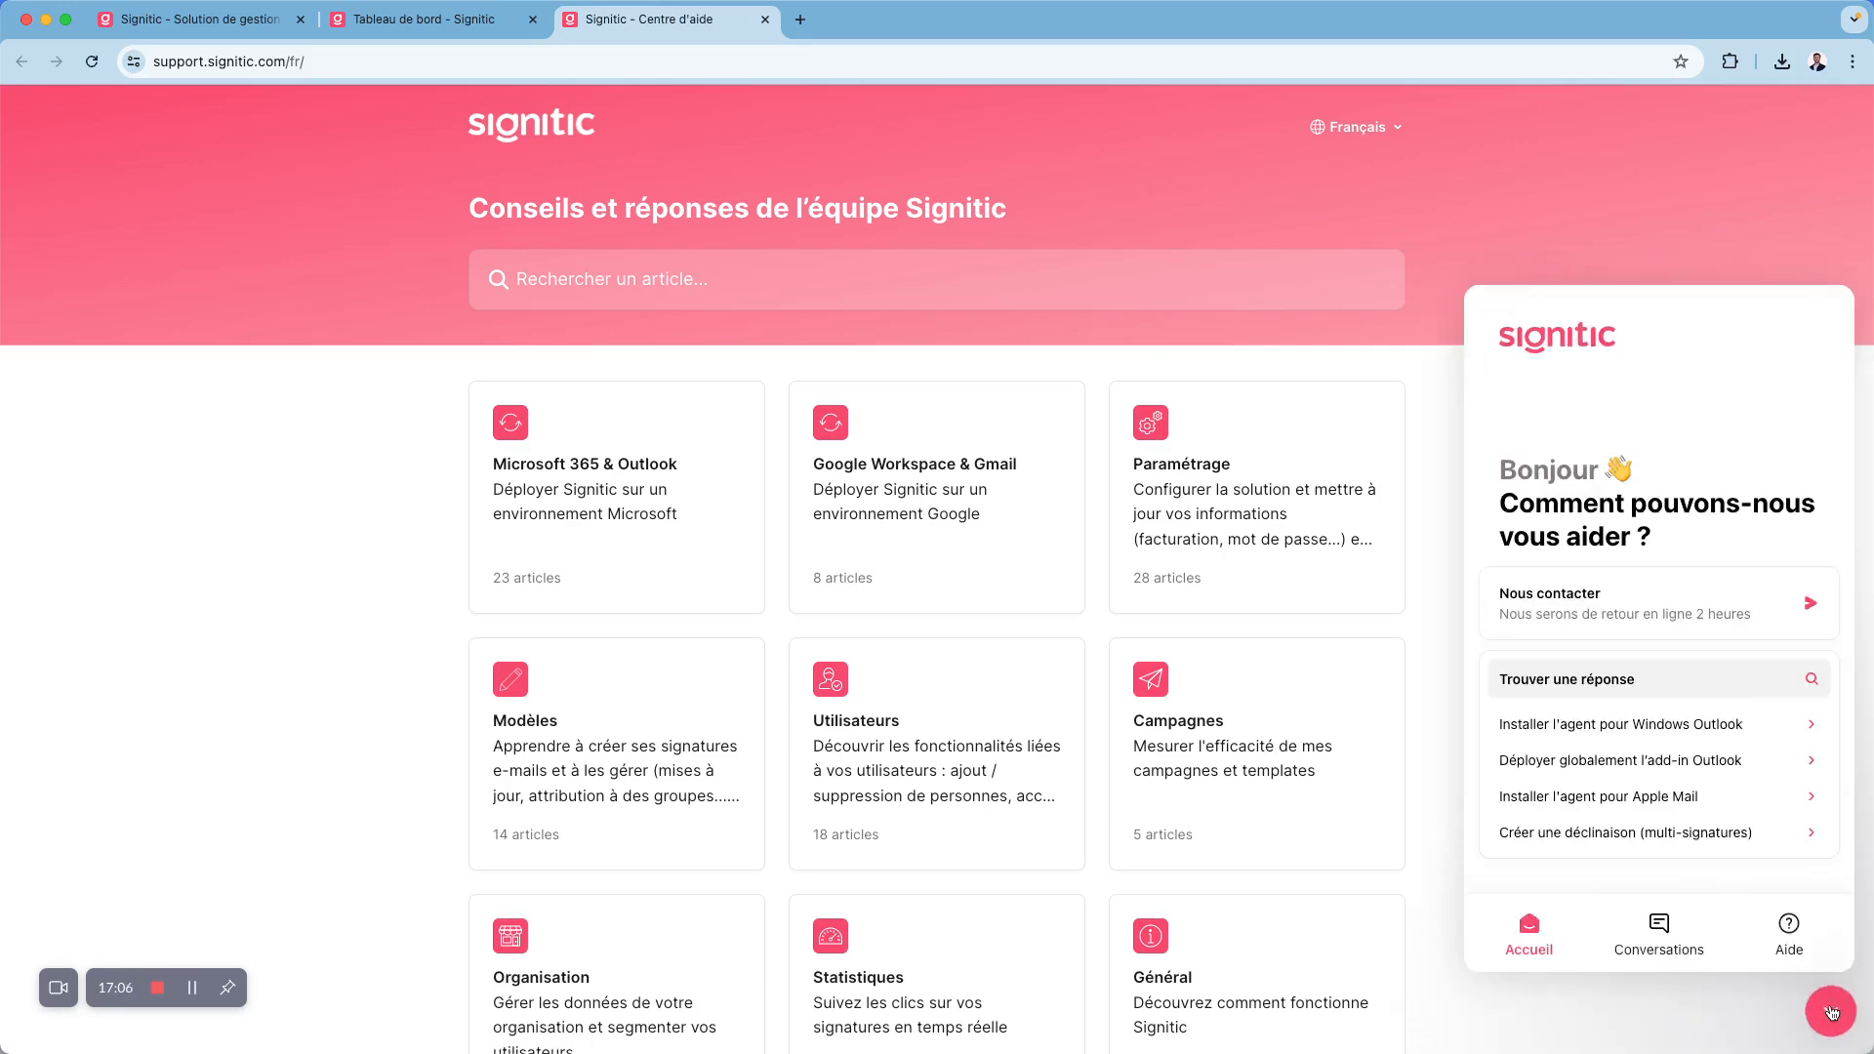
left_click(1831, 1013)
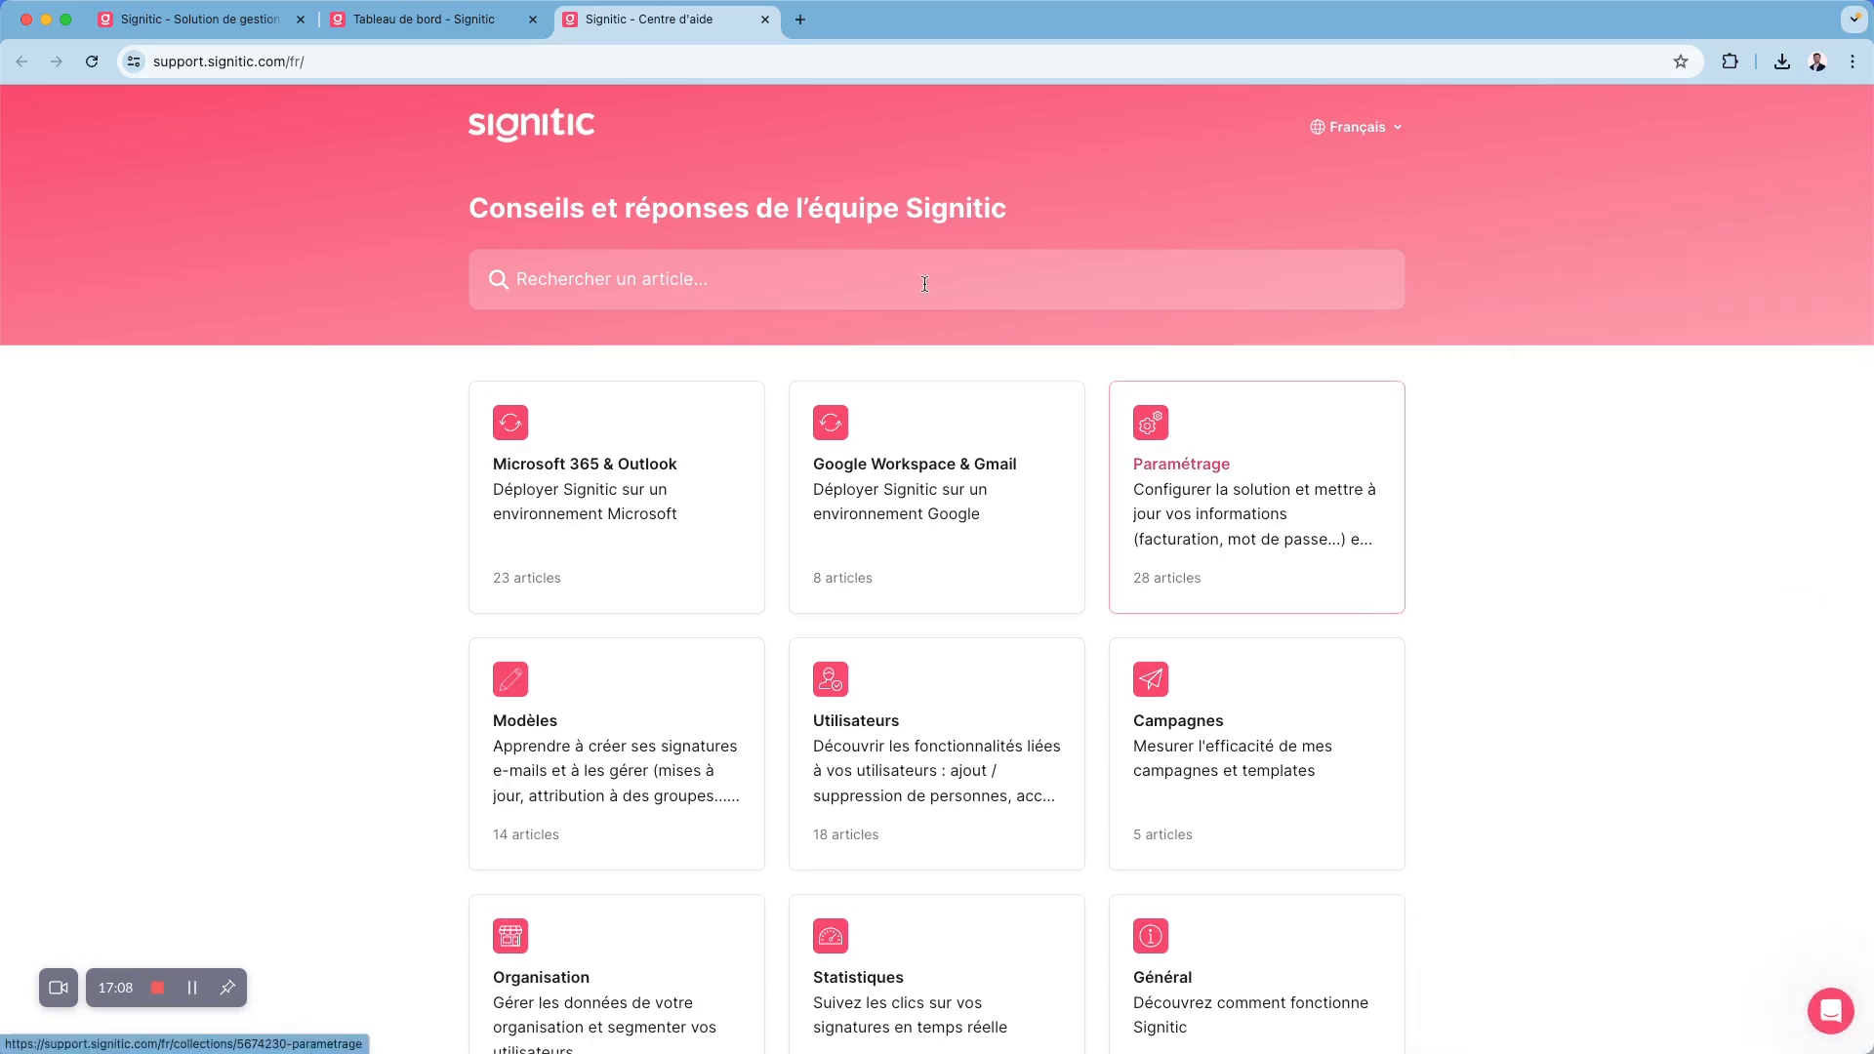
- Switch back to the Signitic dashboard and open the subscription page
left_click(508, 27)
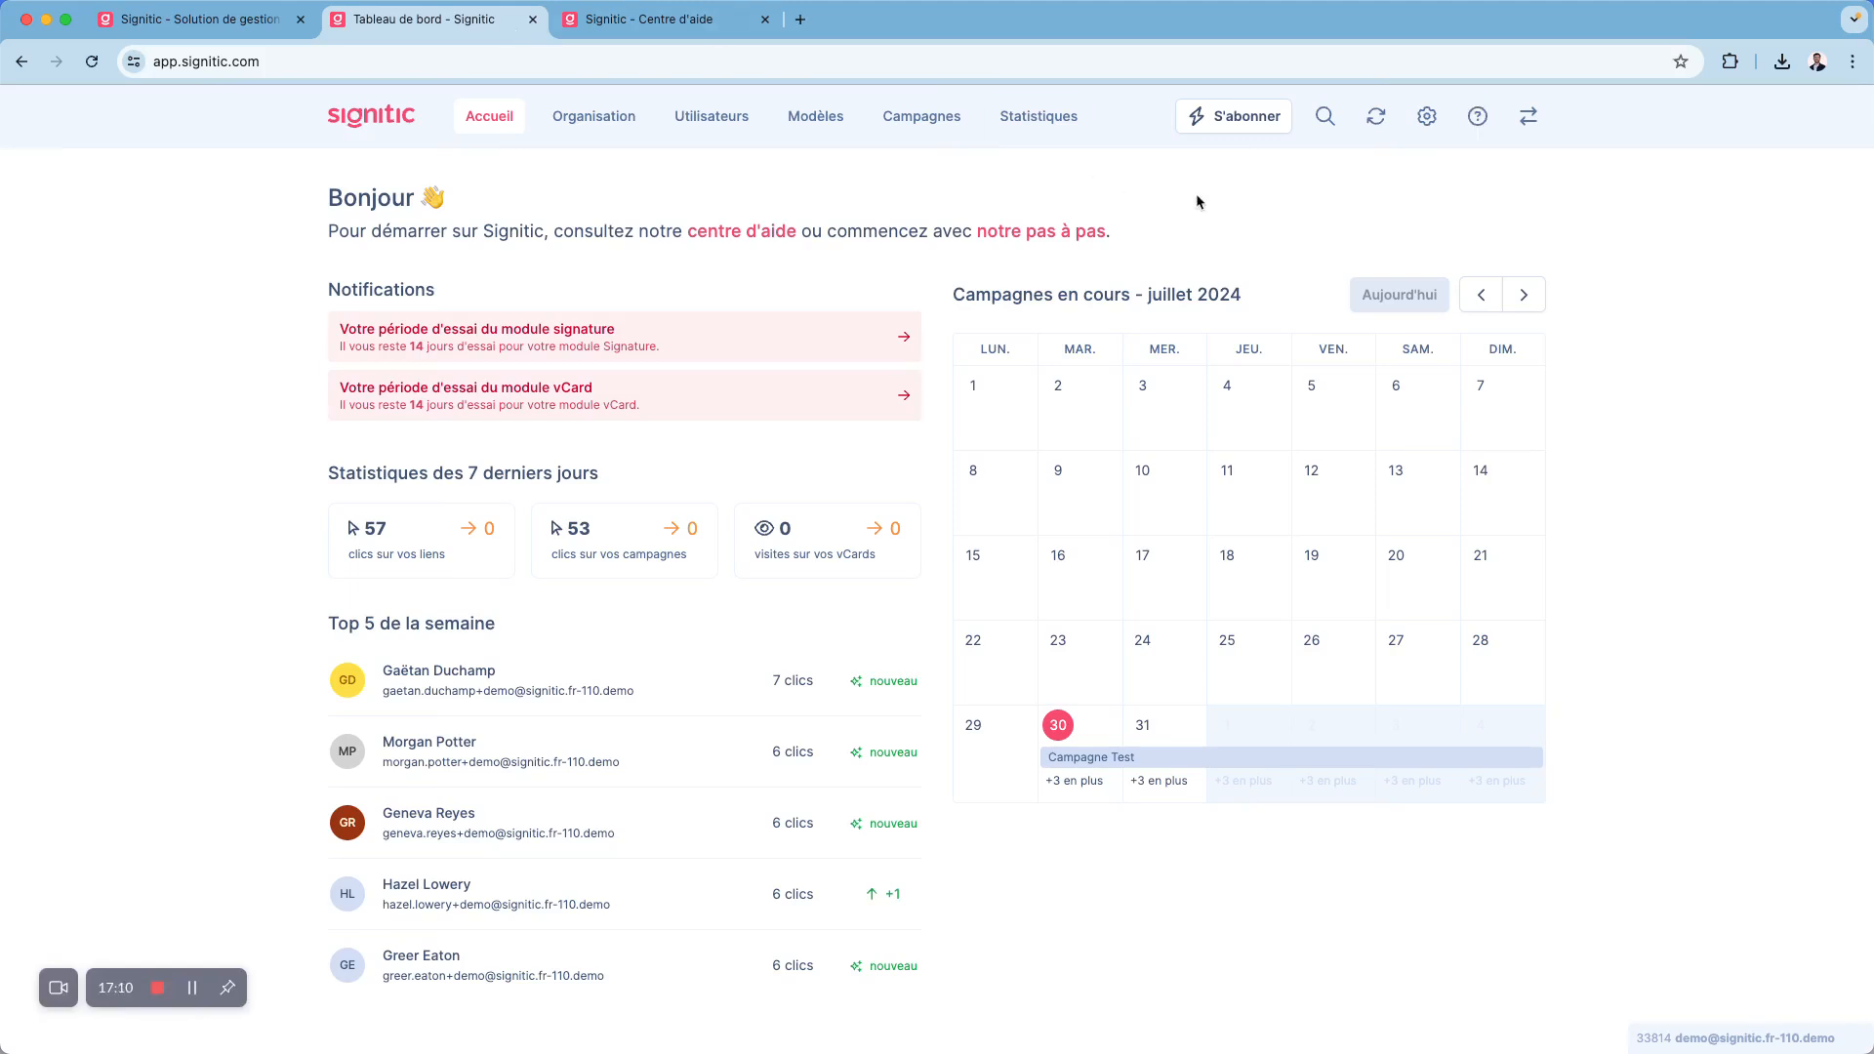
left_click(1240, 117)
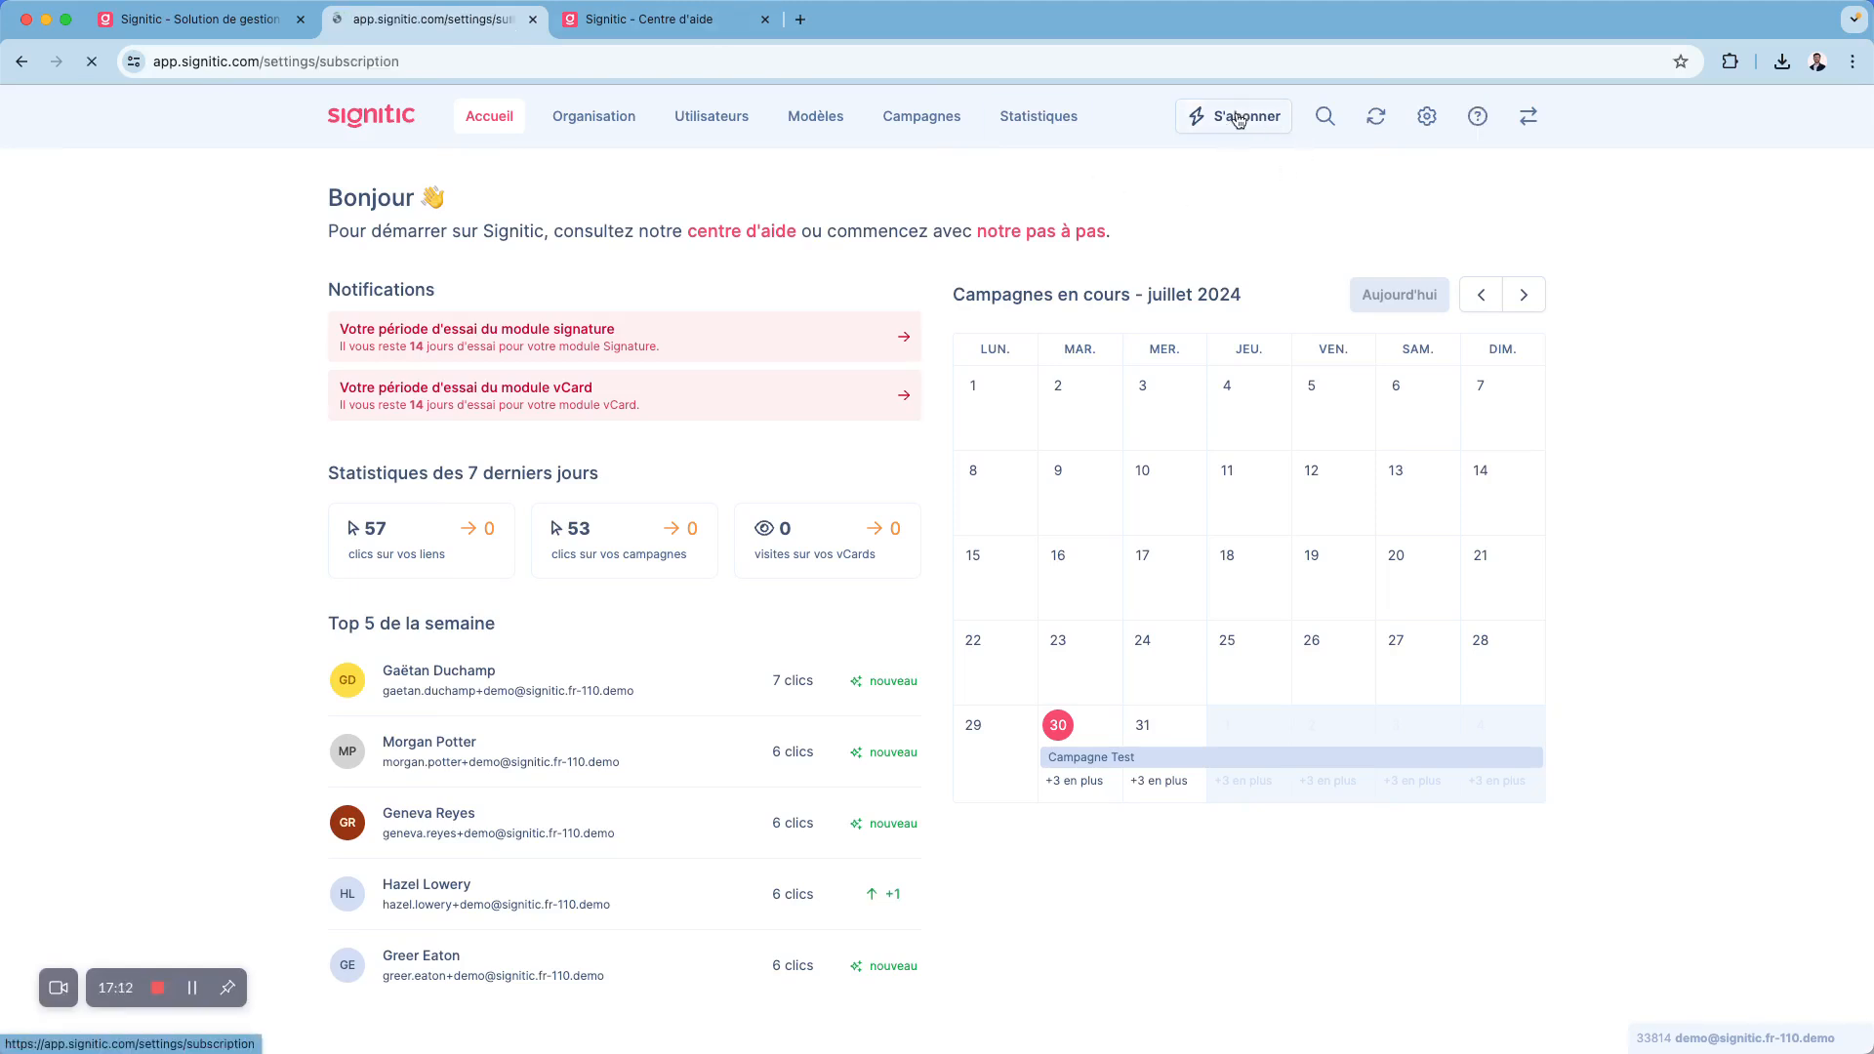